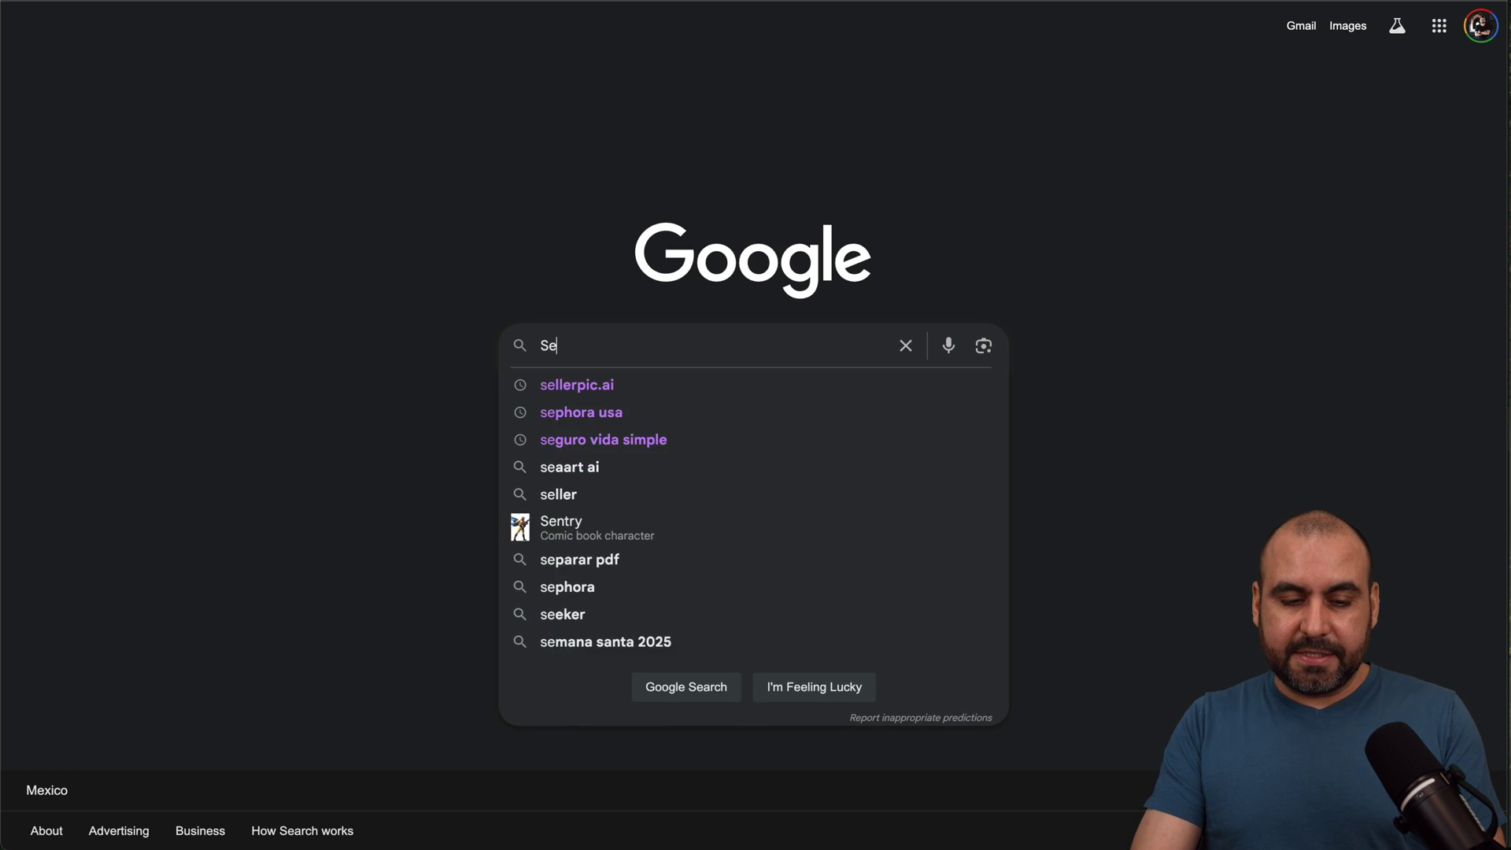
- Correct the Google query to 'SellerPic.ai' and run the search
key("BackSpace")
type("c.ai")
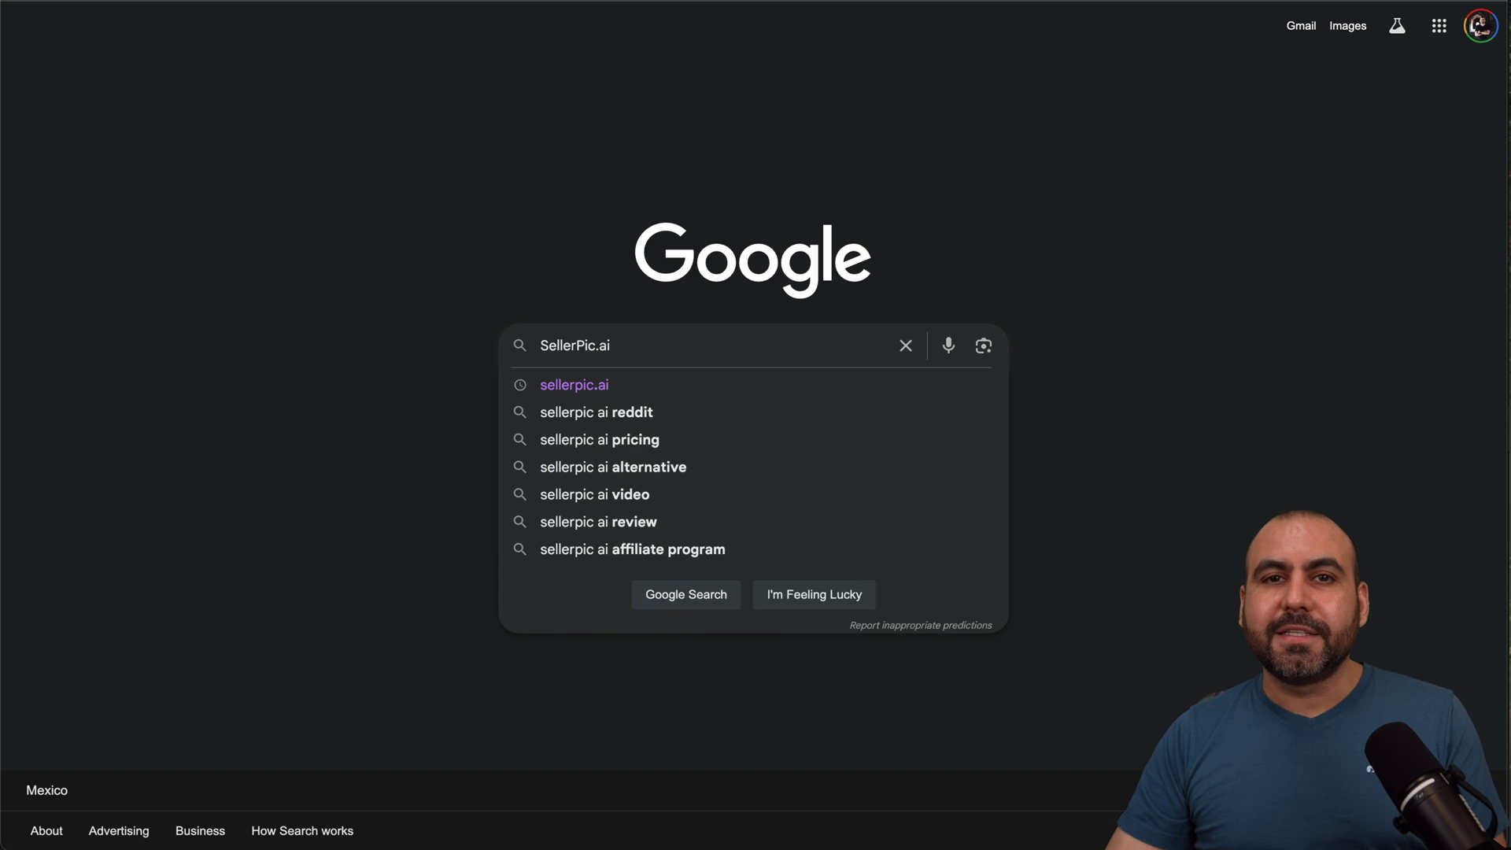
key("Return")
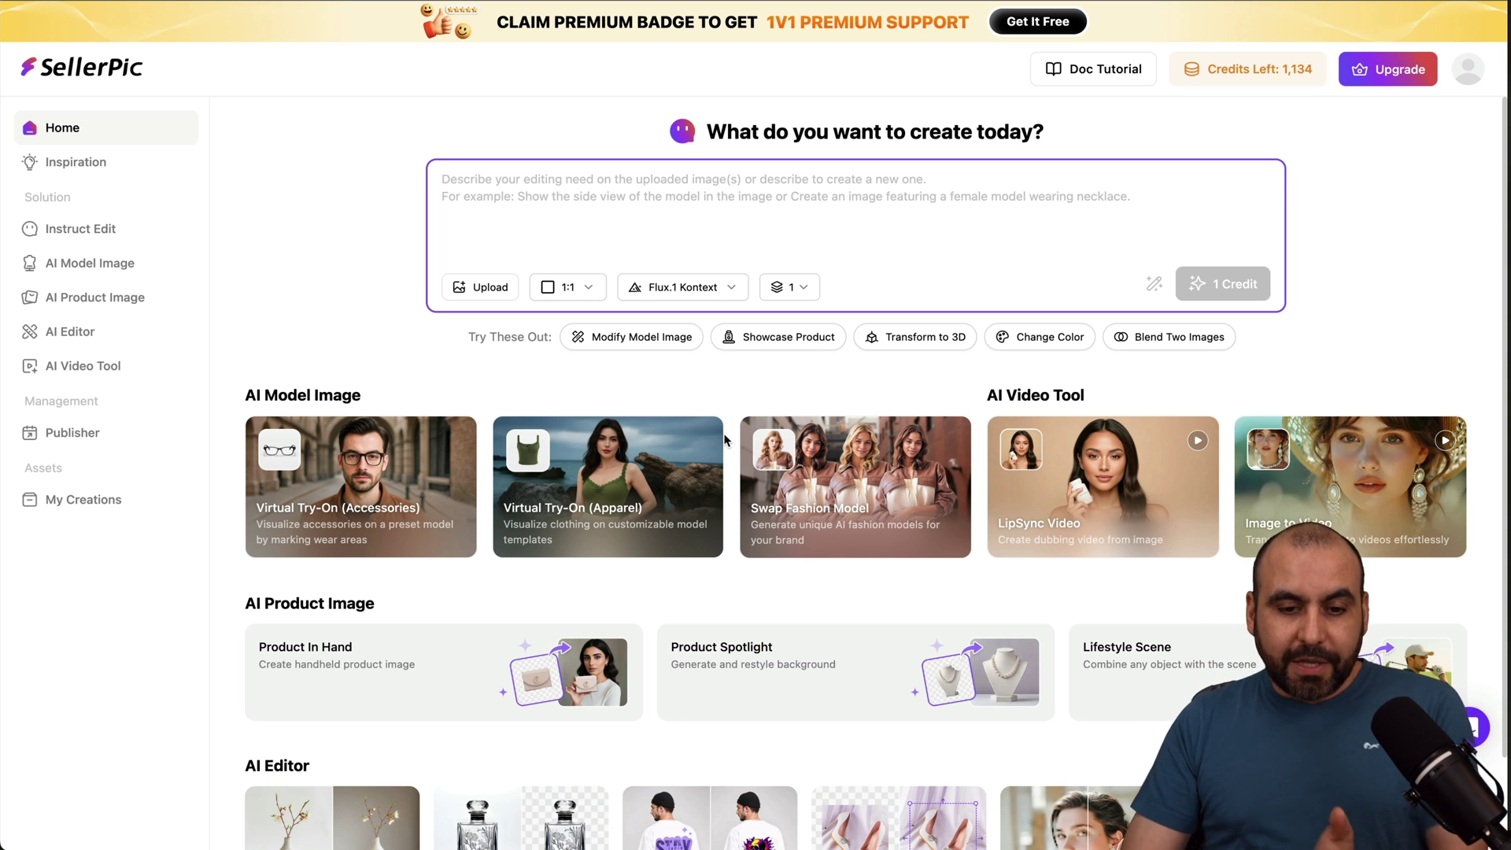
- Open the Virtual Try-On (Accessories) card under AI Model Image
left_click(386, 480)
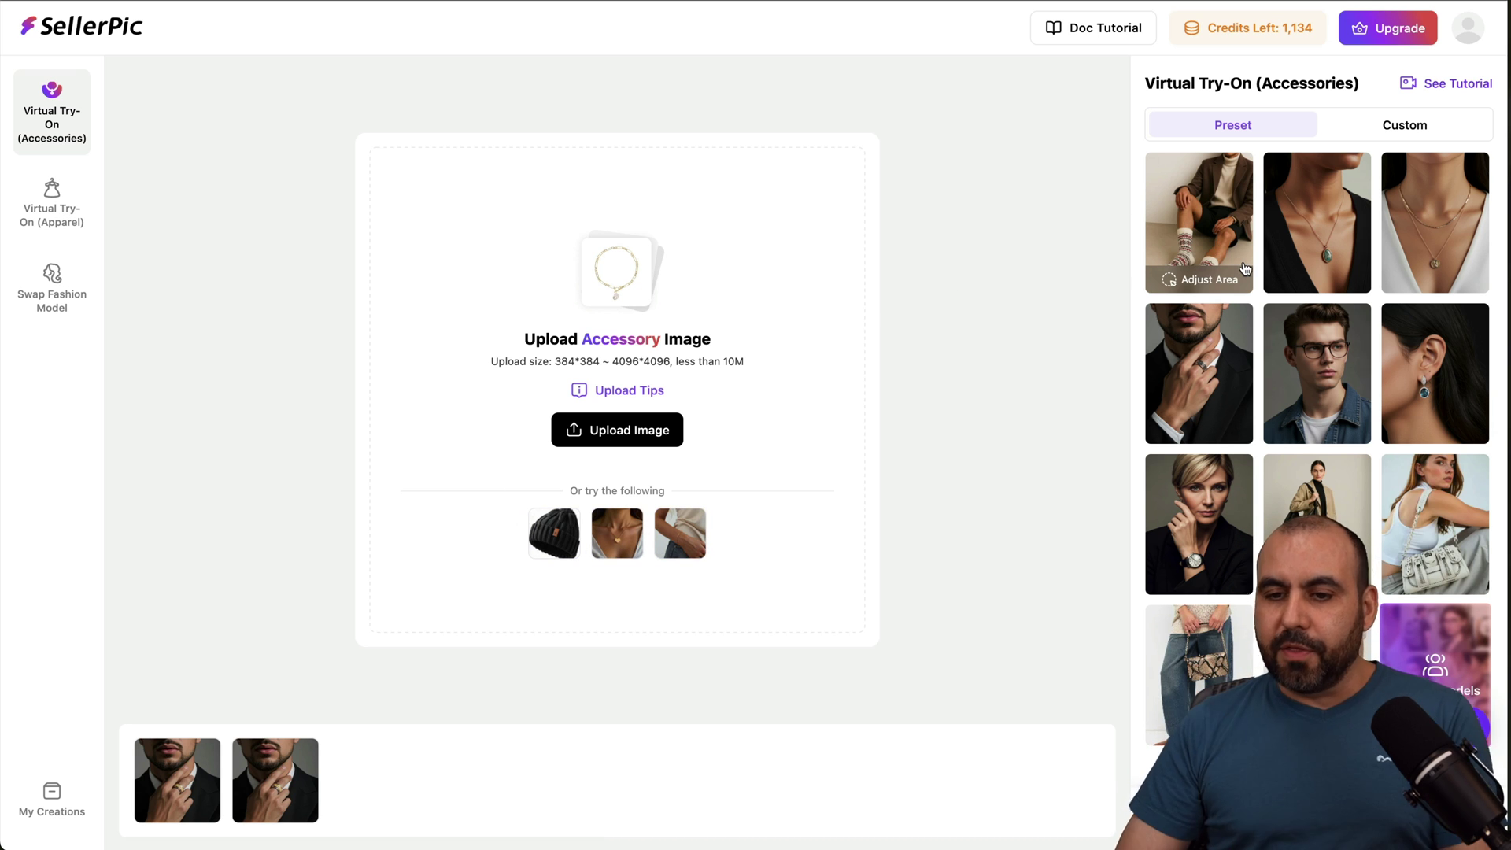
- Try several preset models, settle on the ring-wearing man, and view his try-on area
left_click(1220, 248)
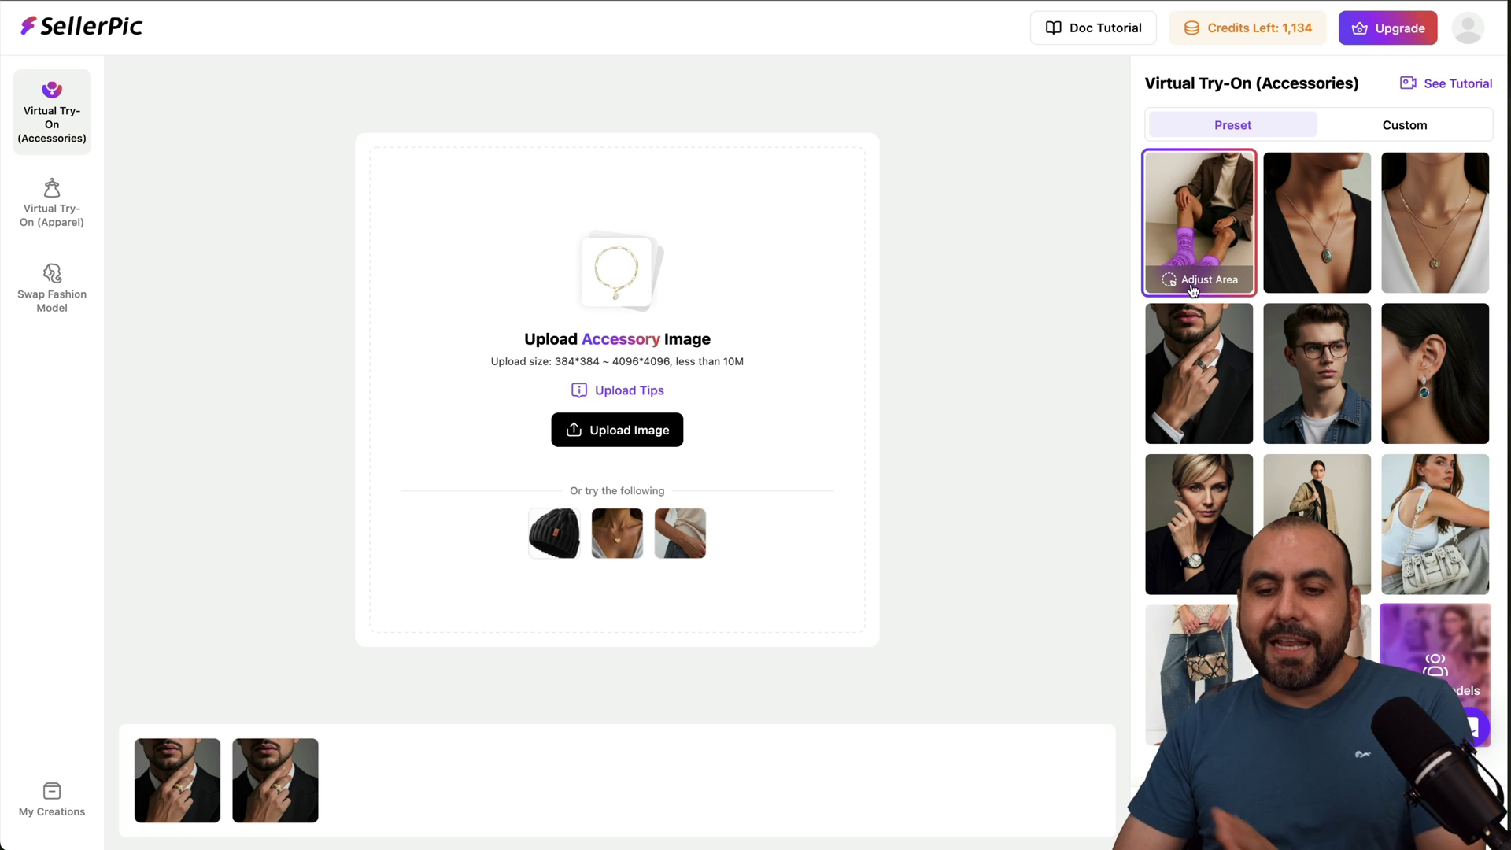
left_click(1310, 254)
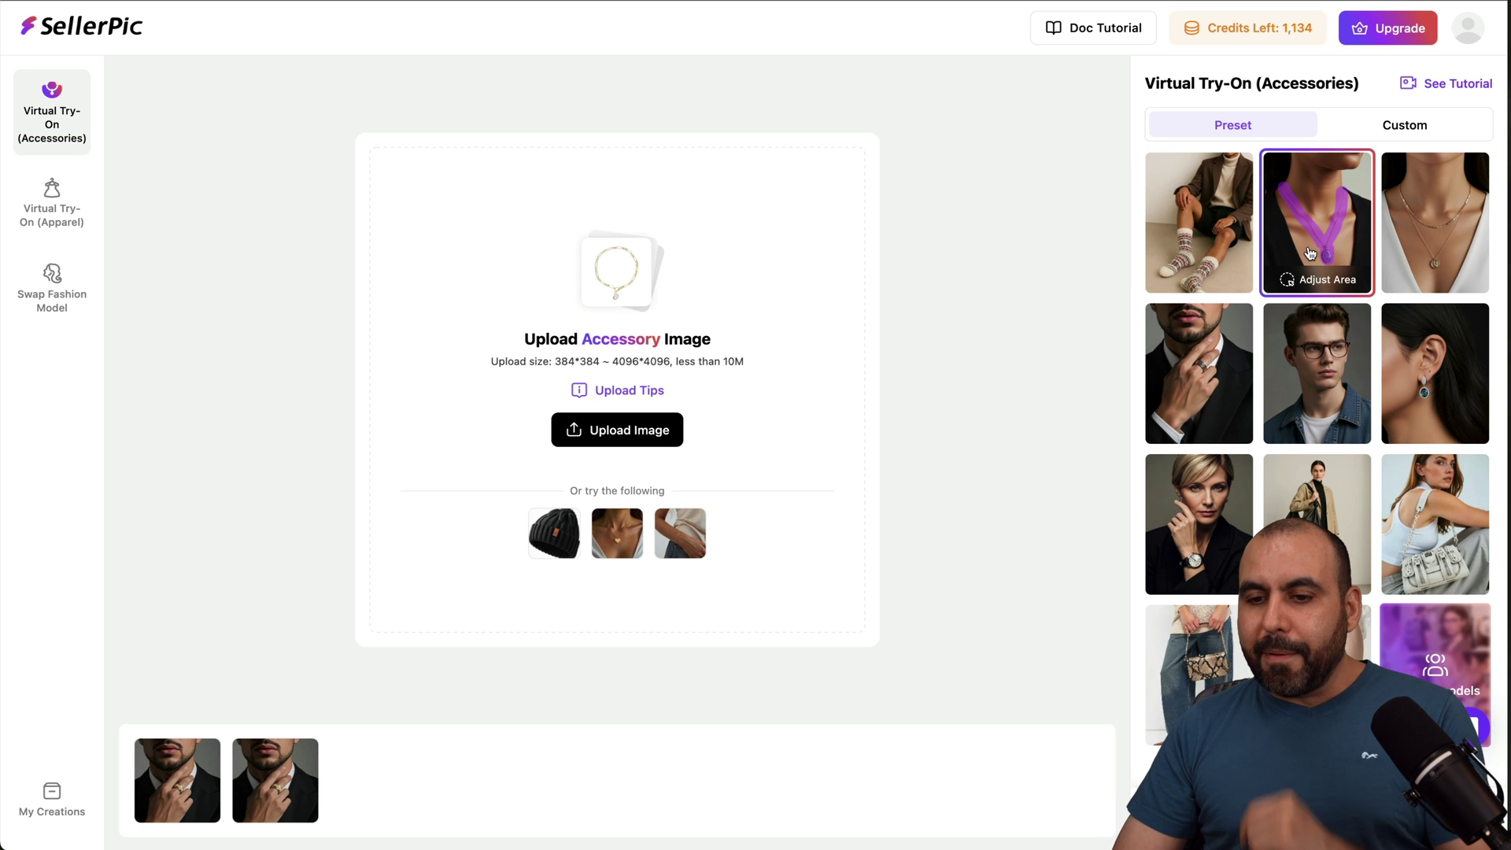
left_click(1233, 551)
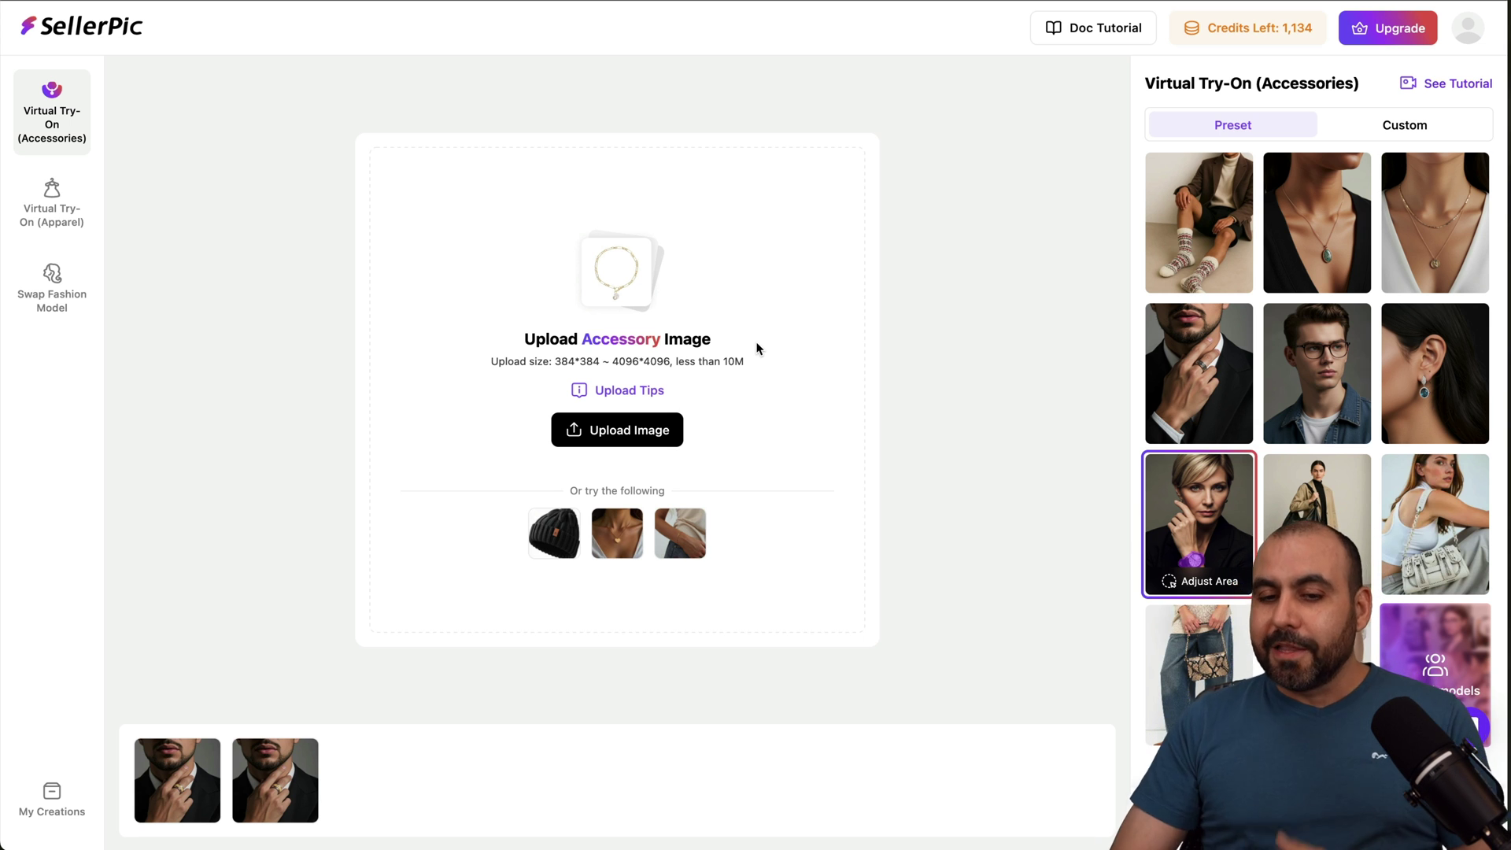
left_click(1227, 403)
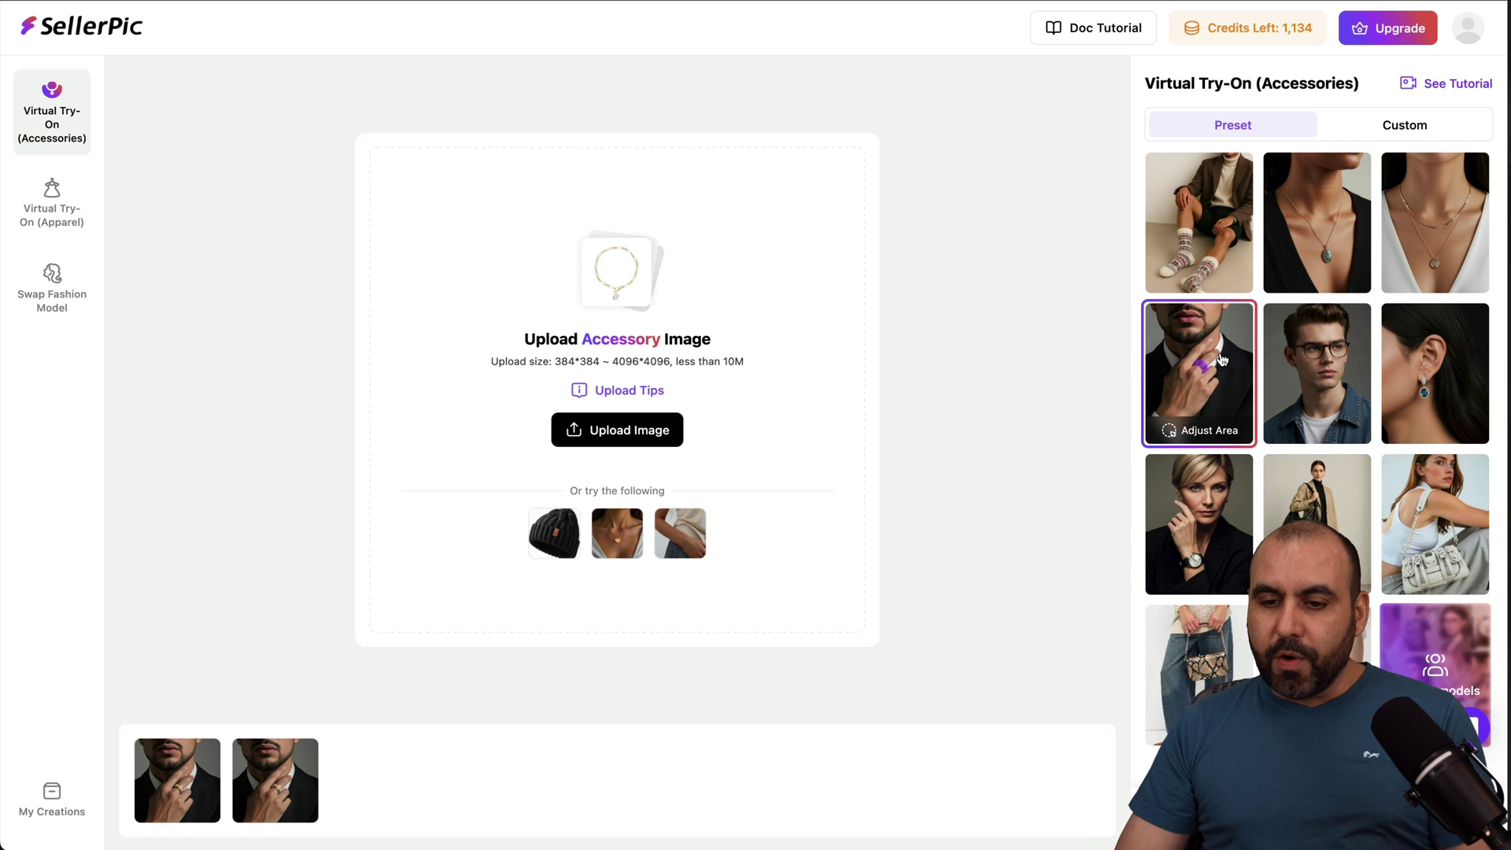
left_click(1205, 432)
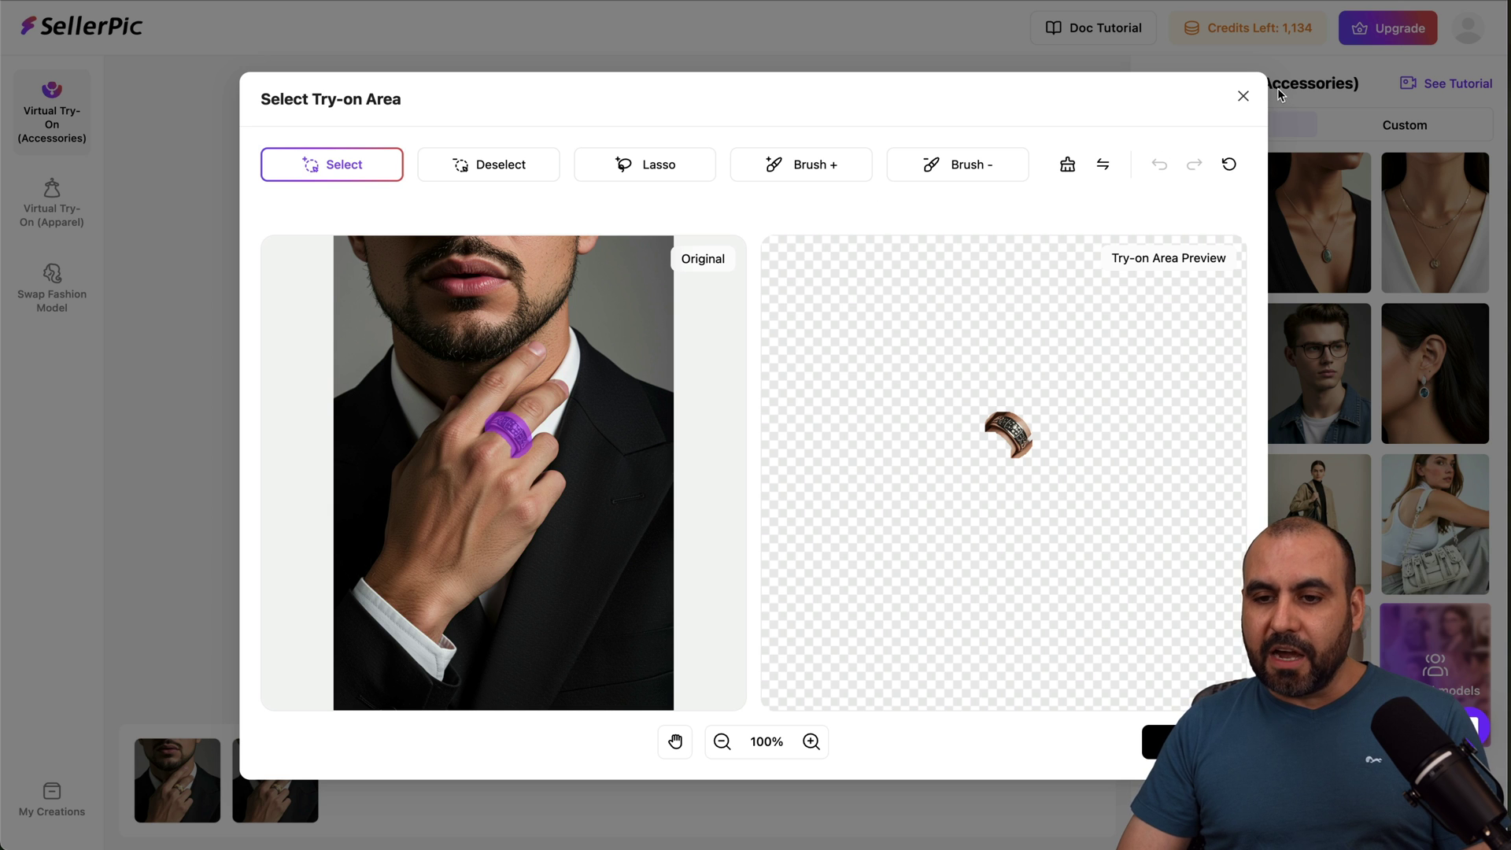
- Close the try-on area dialog, then preview the earlier ring try-on result and close it
left_click(1243, 96)
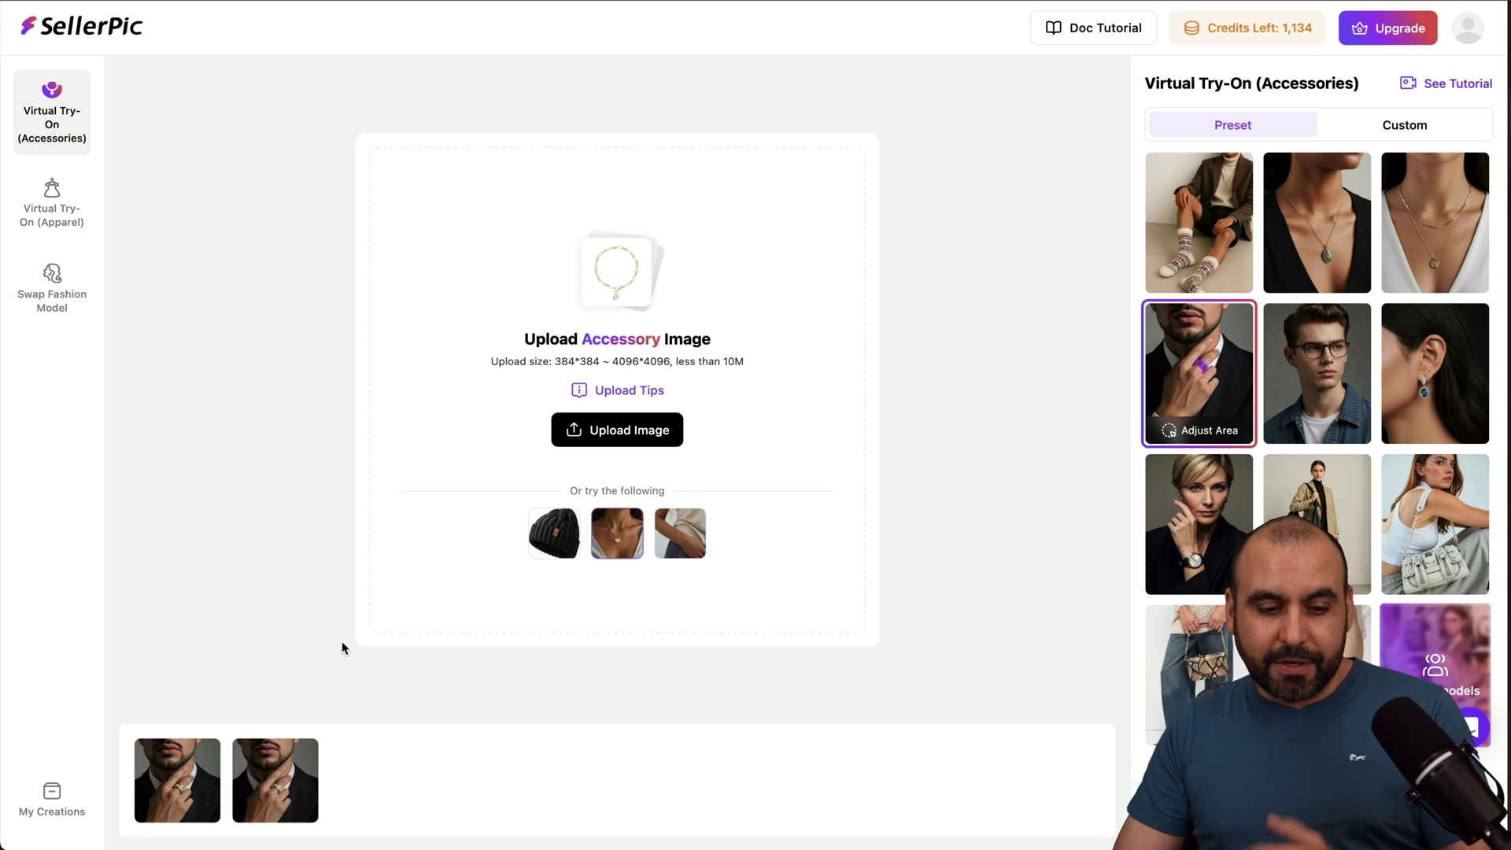
left_click(318, 780)
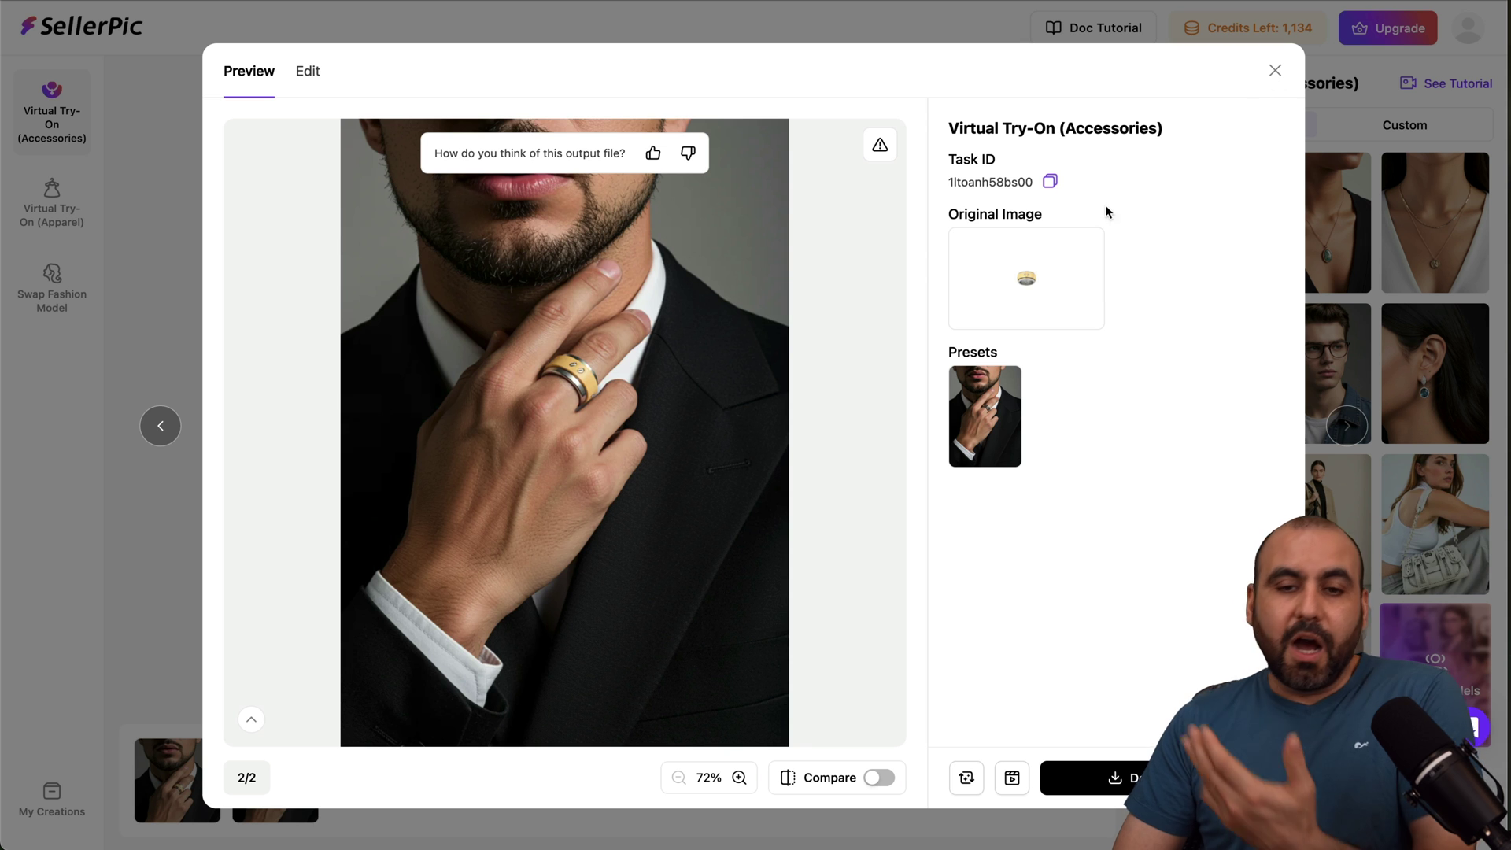
left_click(1274, 73)
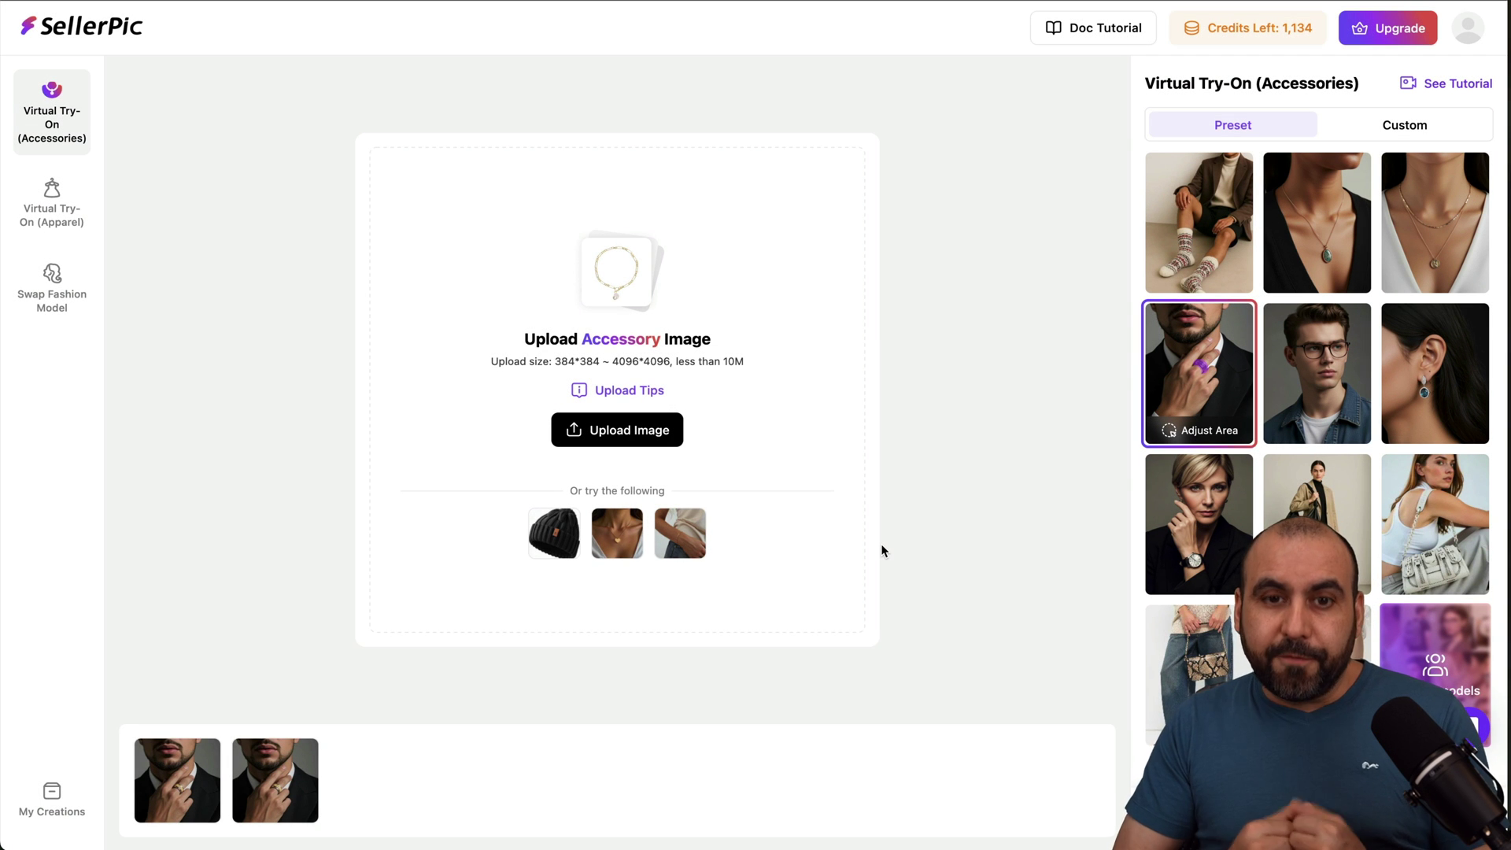
- Generate the black beanie try-on on the yellow-beanie woman, then switch to Virtual Try-On (Apparel)
left_click(547, 529)
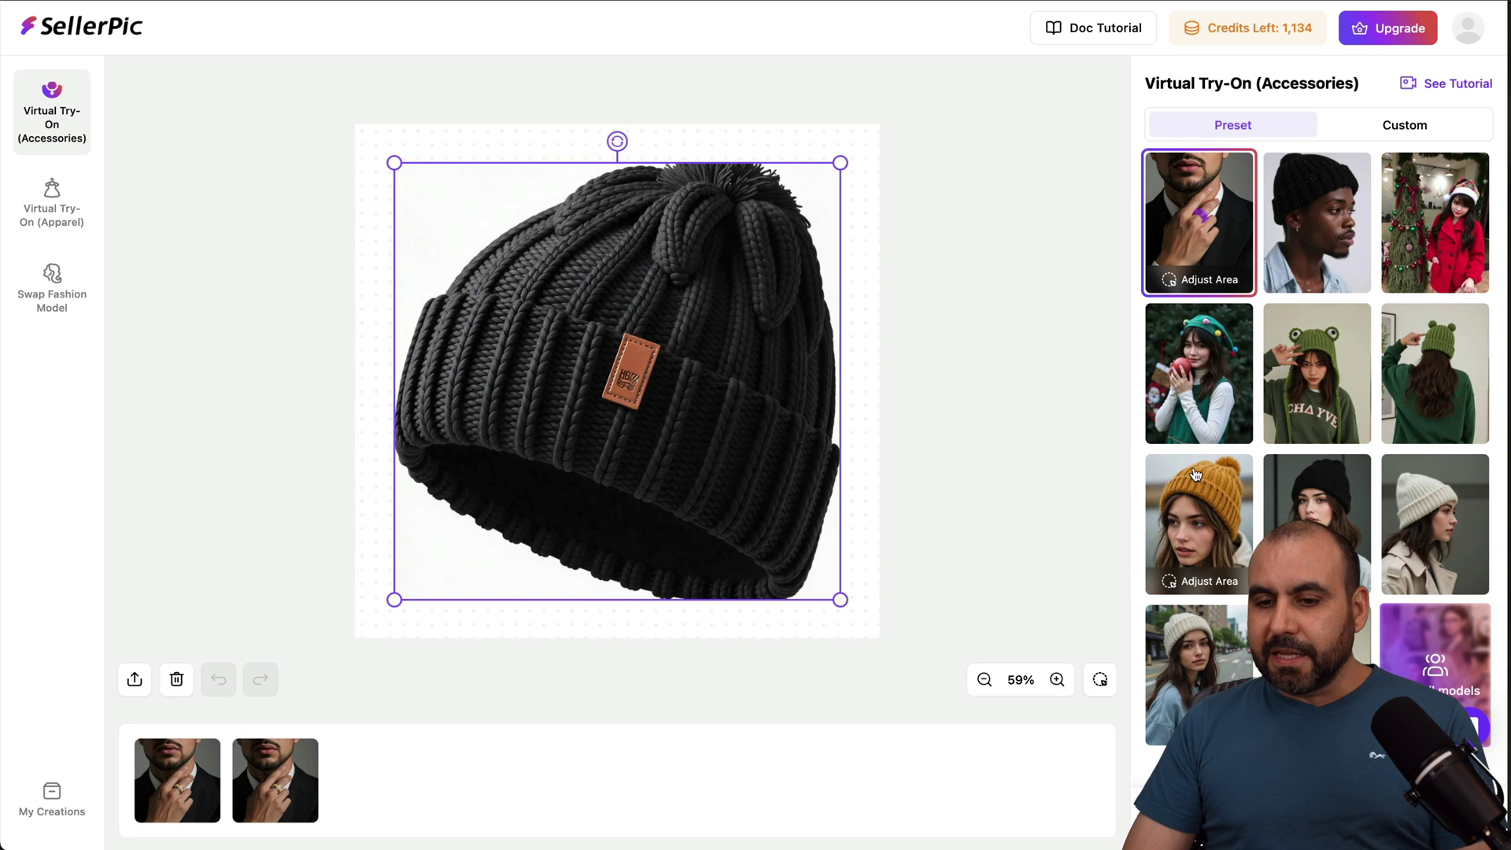
left_click(1190, 519)
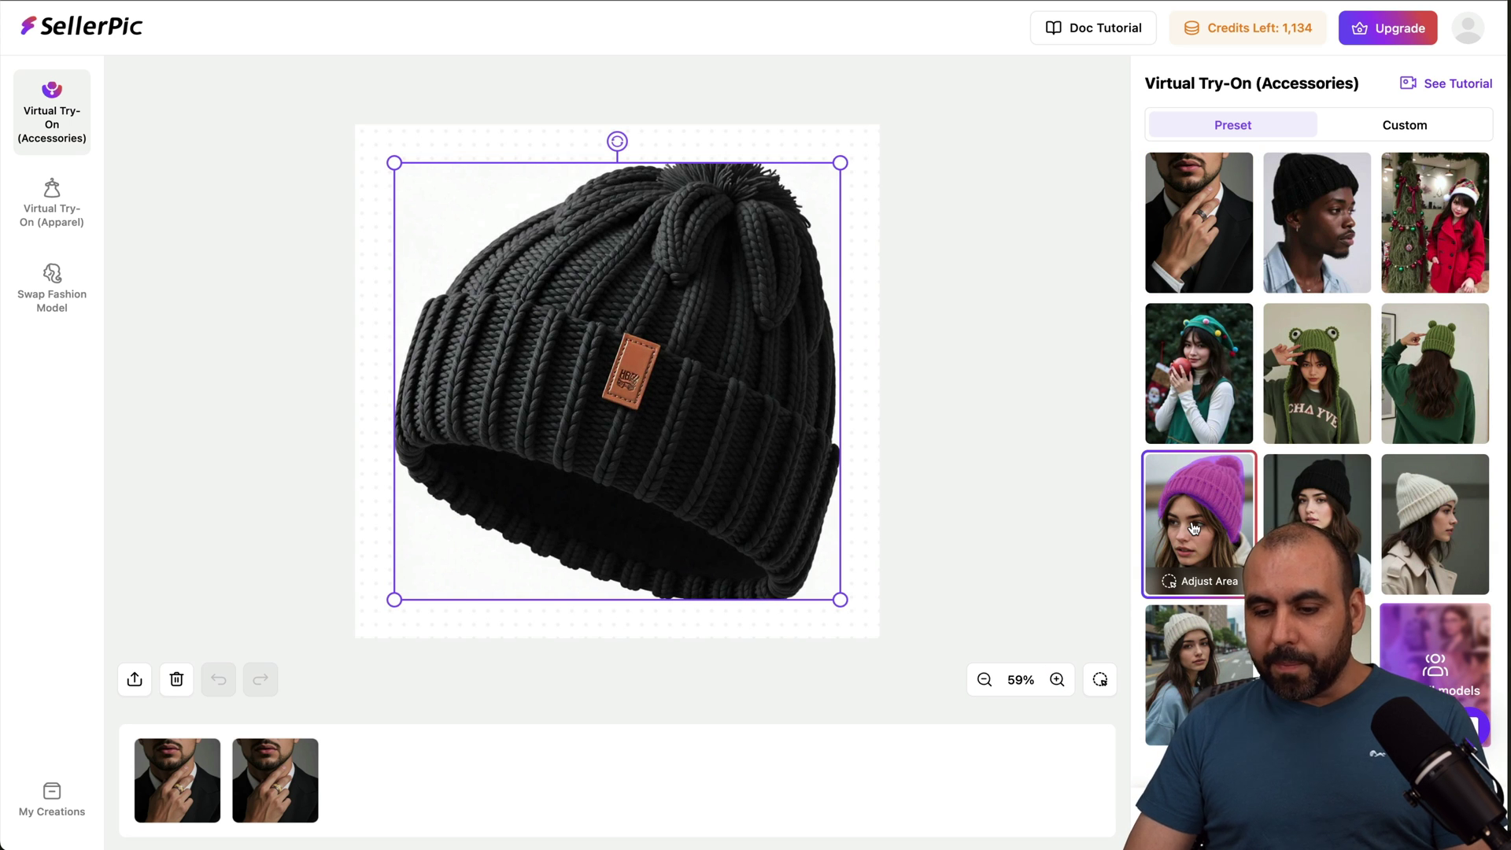
left_click(1319, 818)
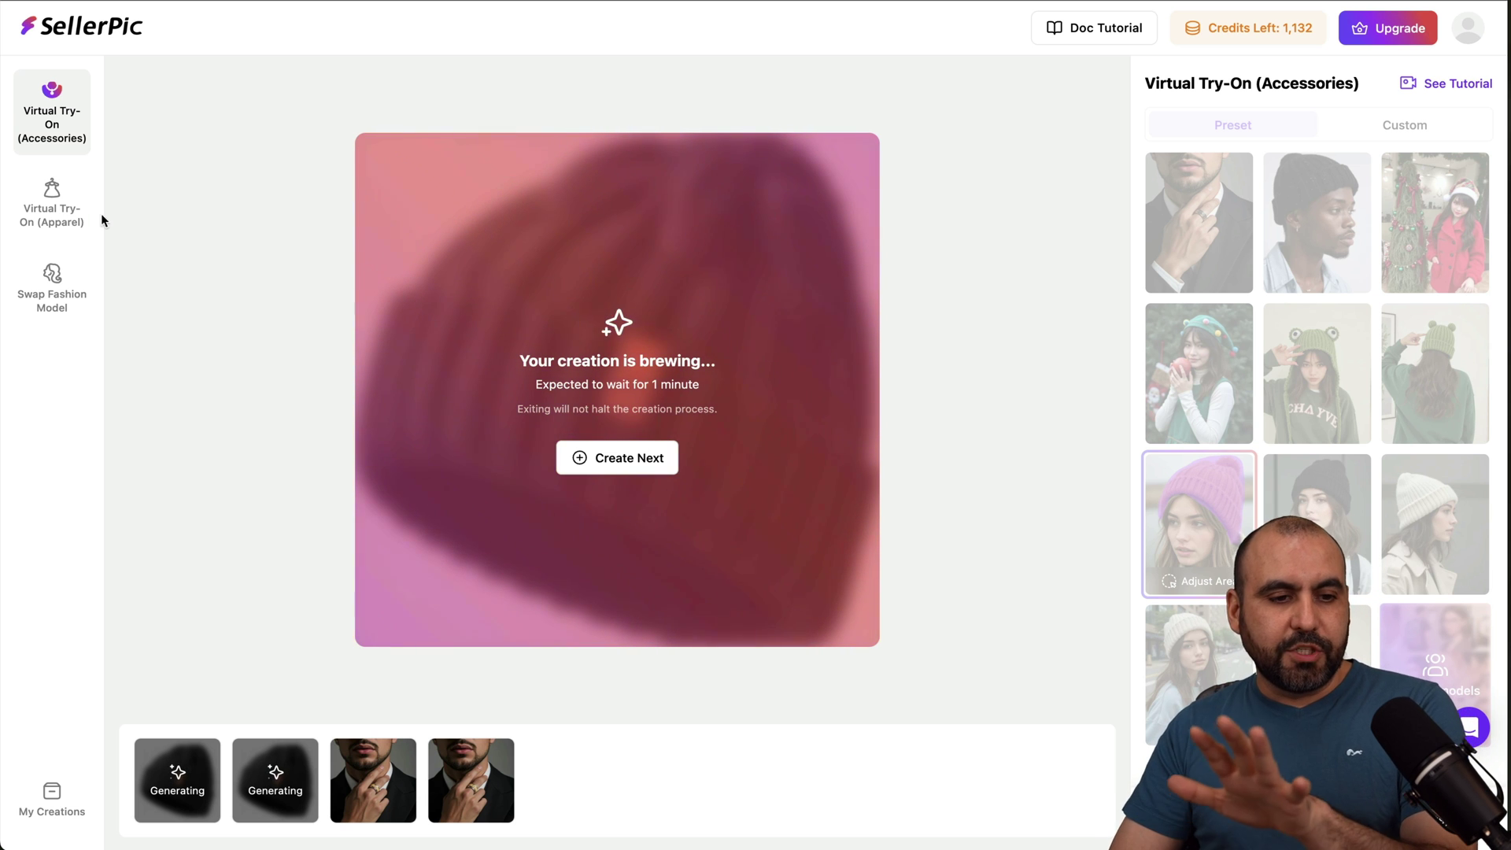
left_click(65, 212)
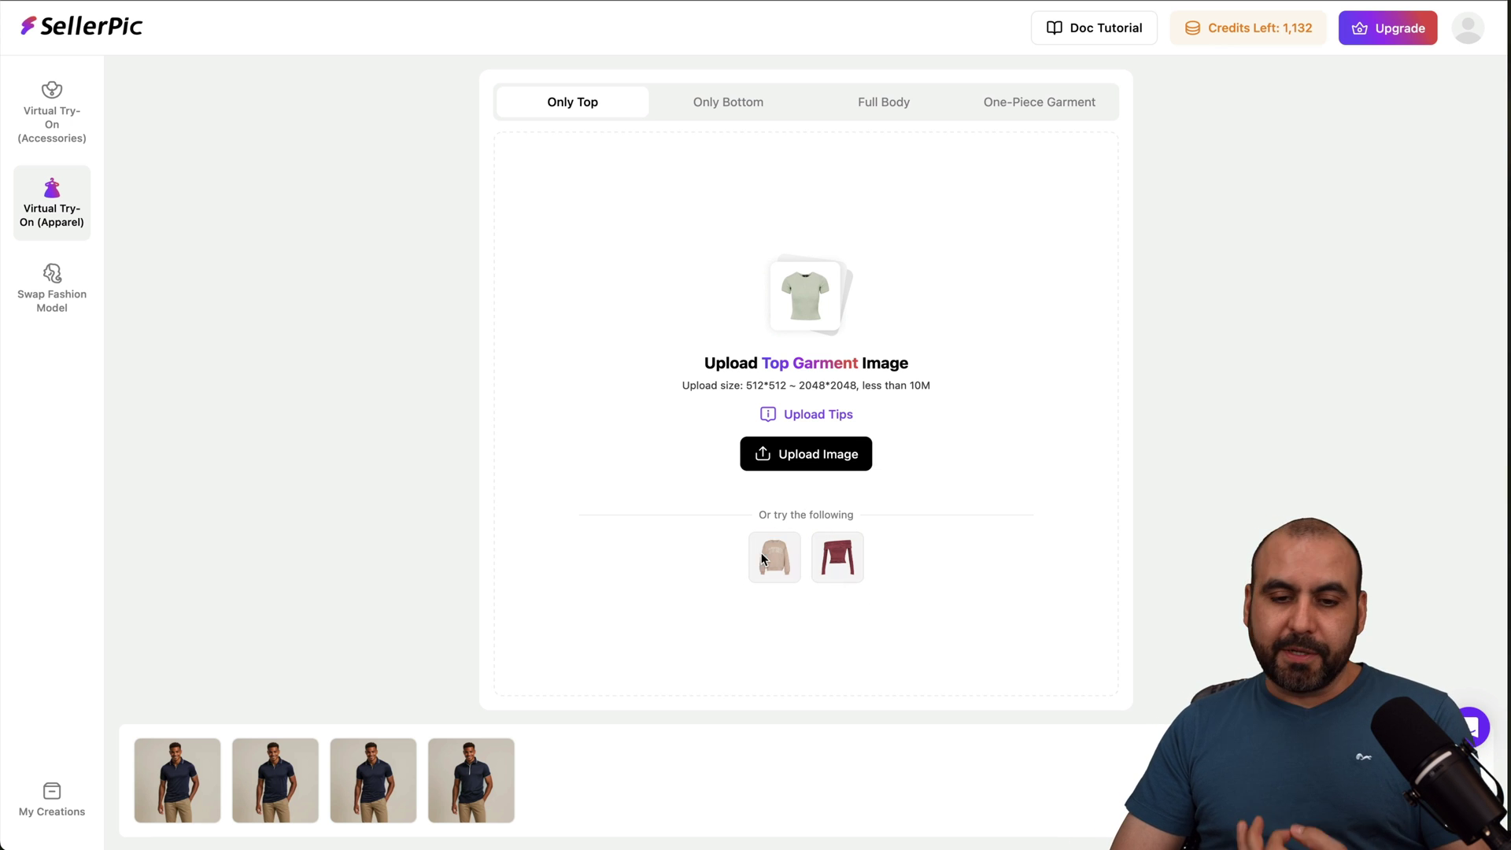
- Load the previously uploaded navy polo shirt as the top garment
left_click(783, 454)
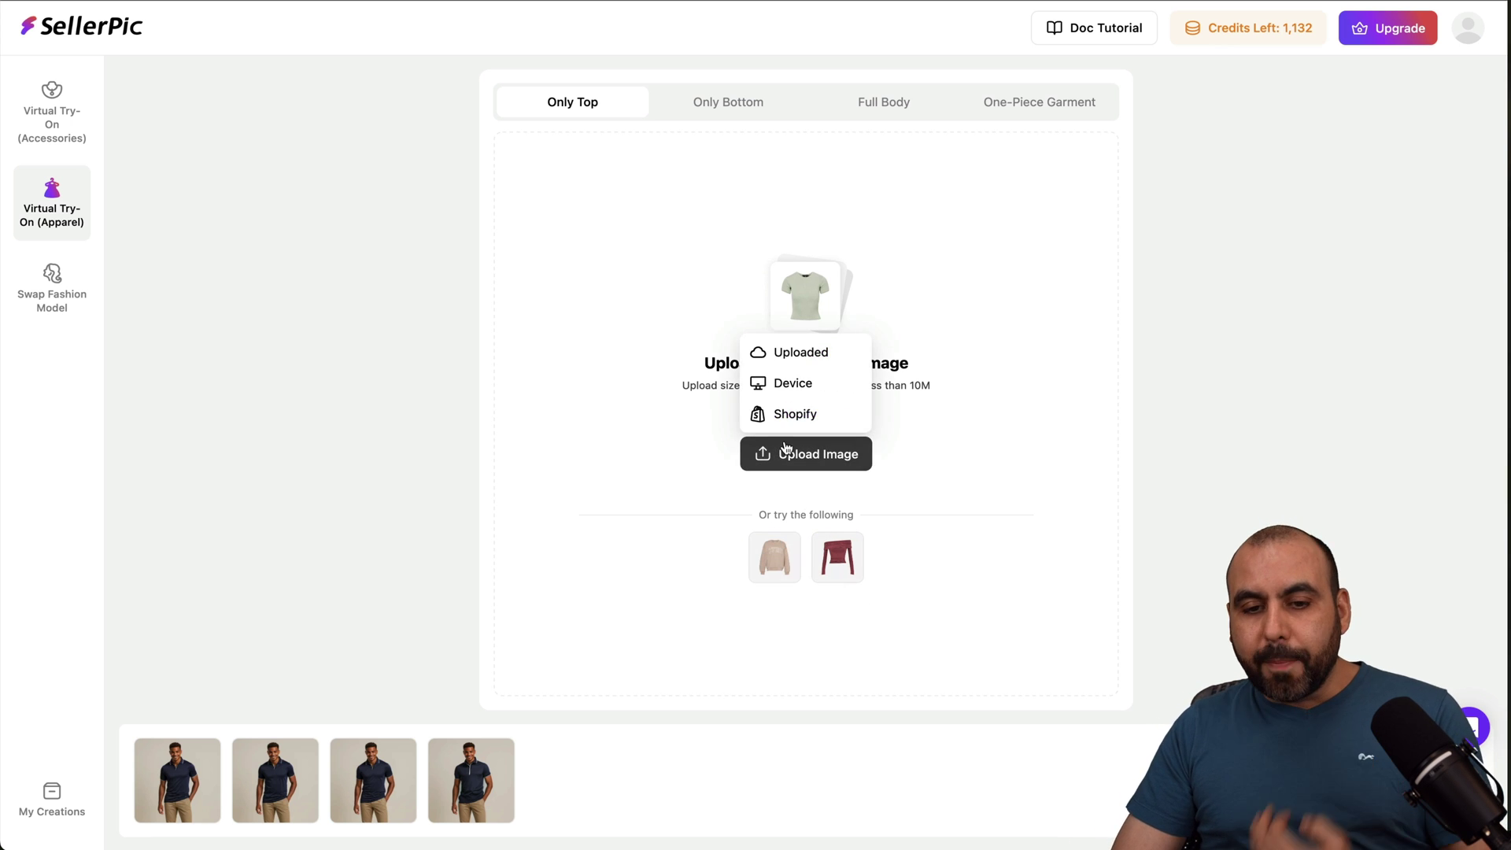
left_click(828, 365)
left_click(477, 327)
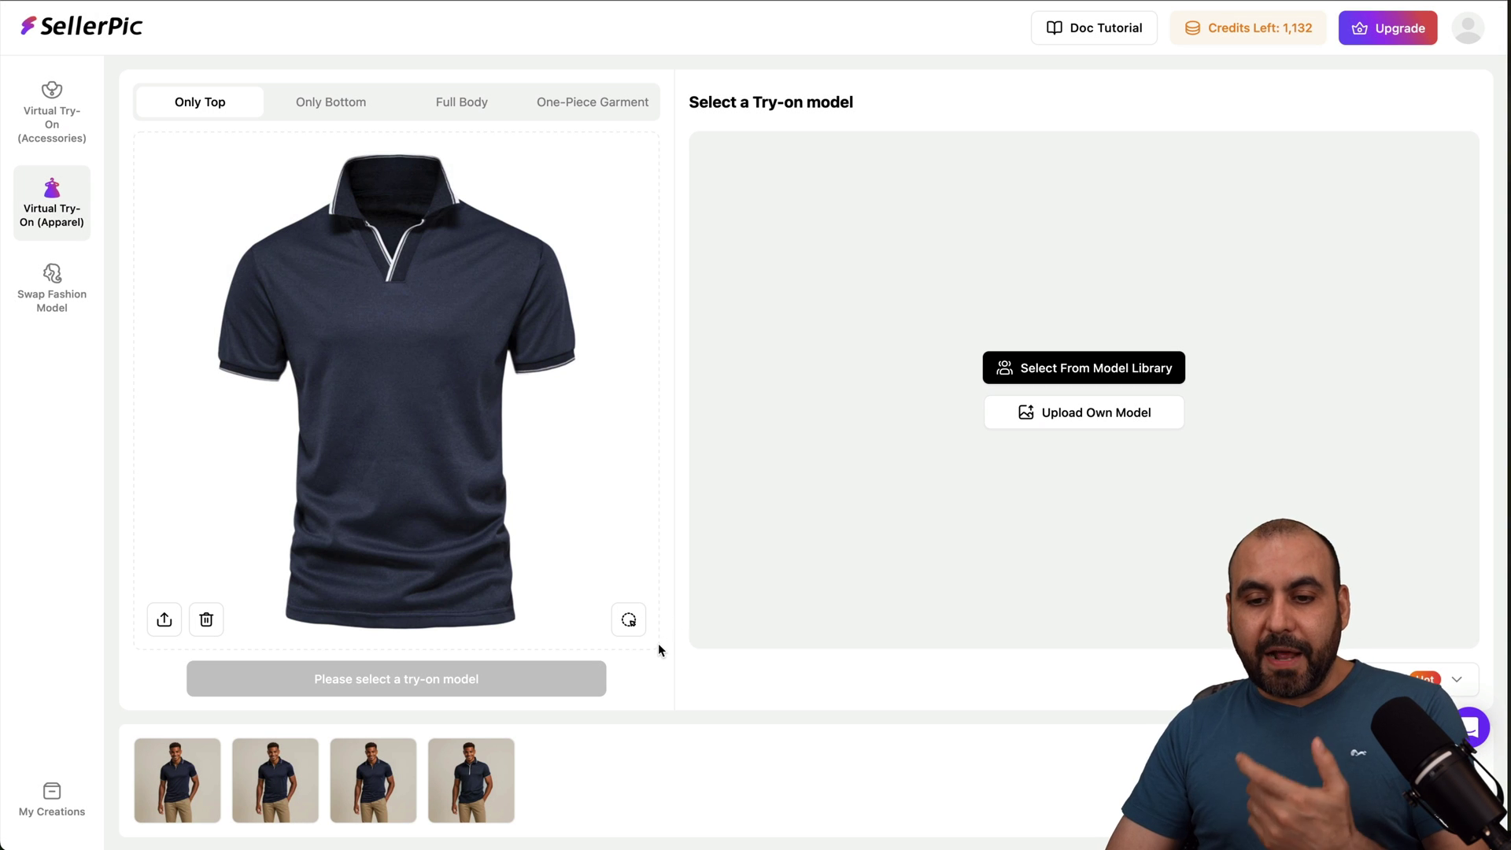
- Review an earlier result, cycle garment types back to Only Top, and open the model library
left_click(390, 771)
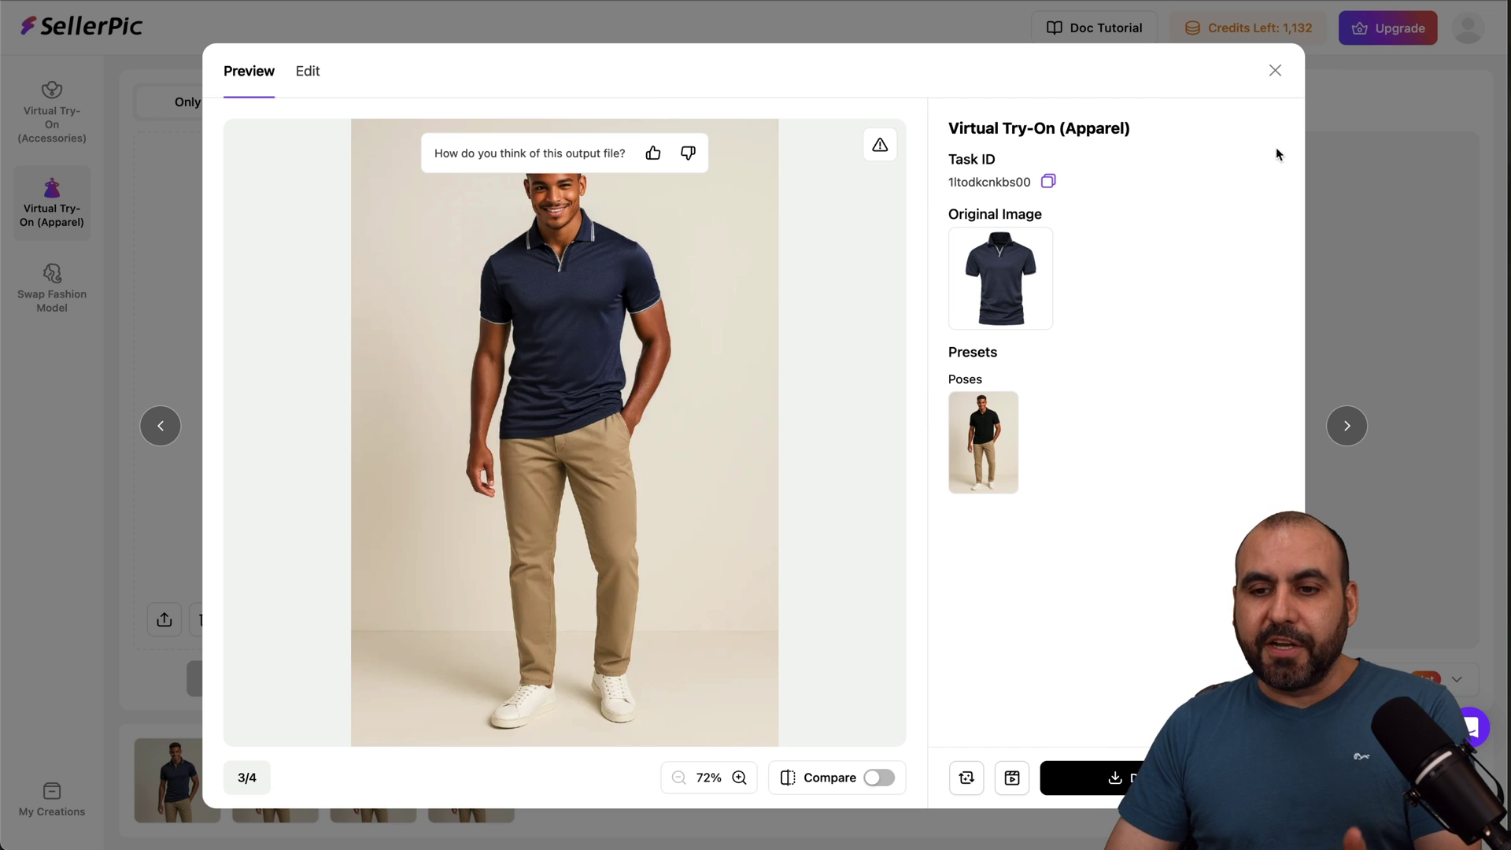
left_click(1275, 71)
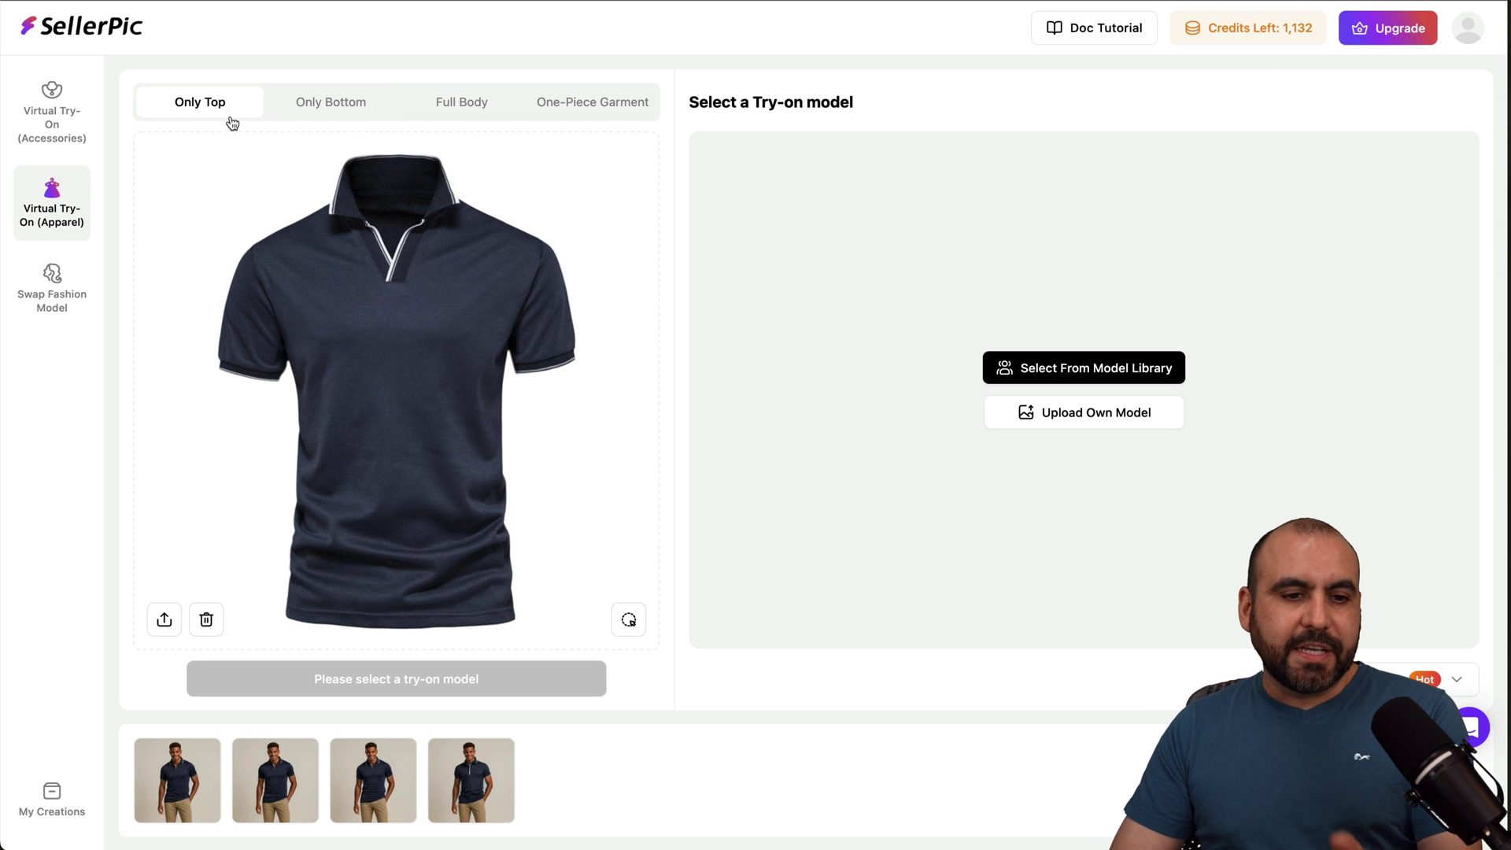
left_click(336, 108)
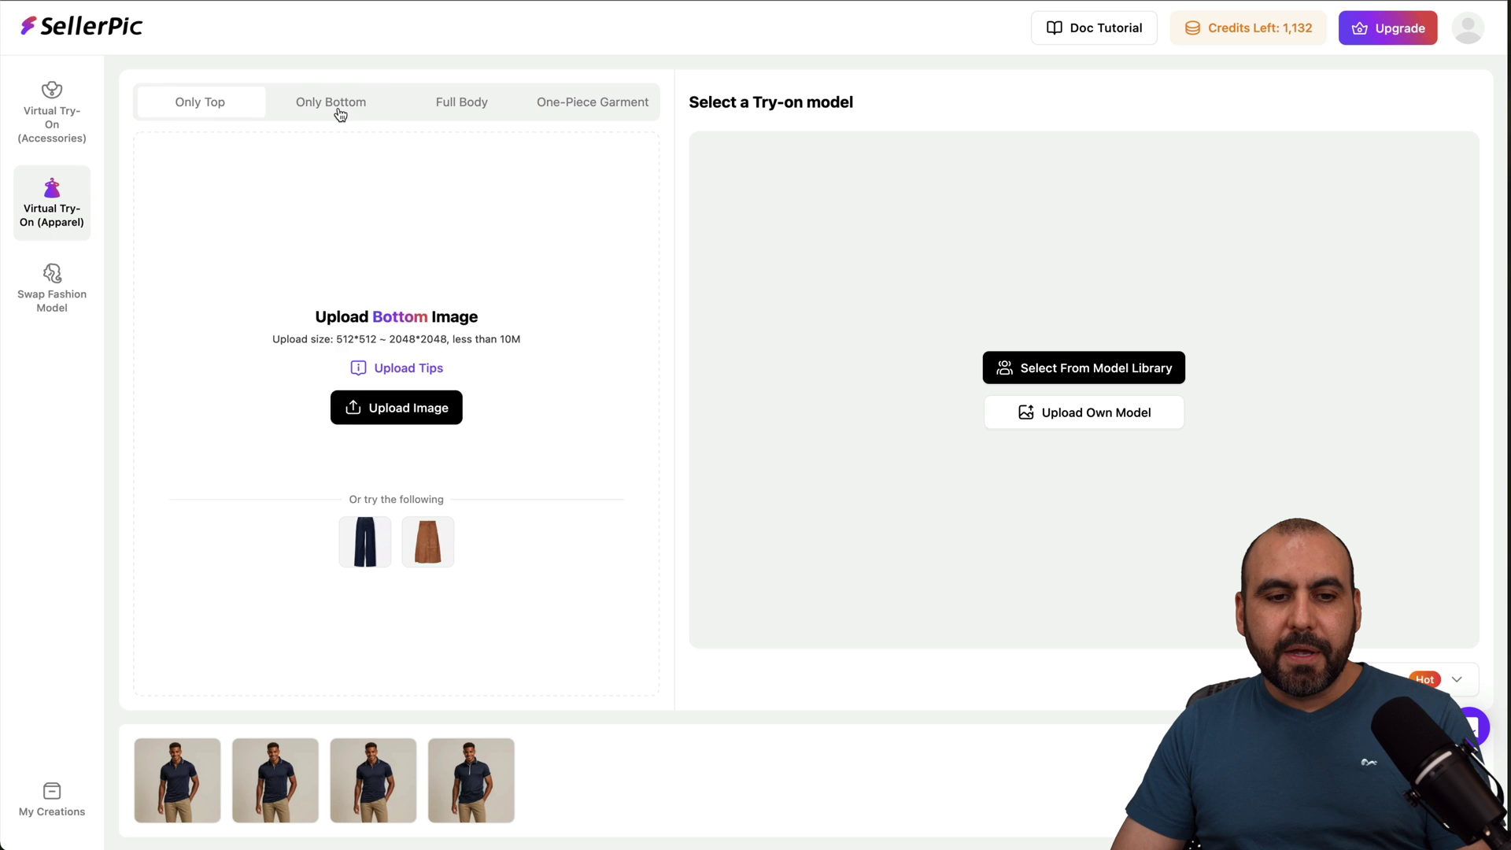
left_click(508, 114)
left_click(592, 103)
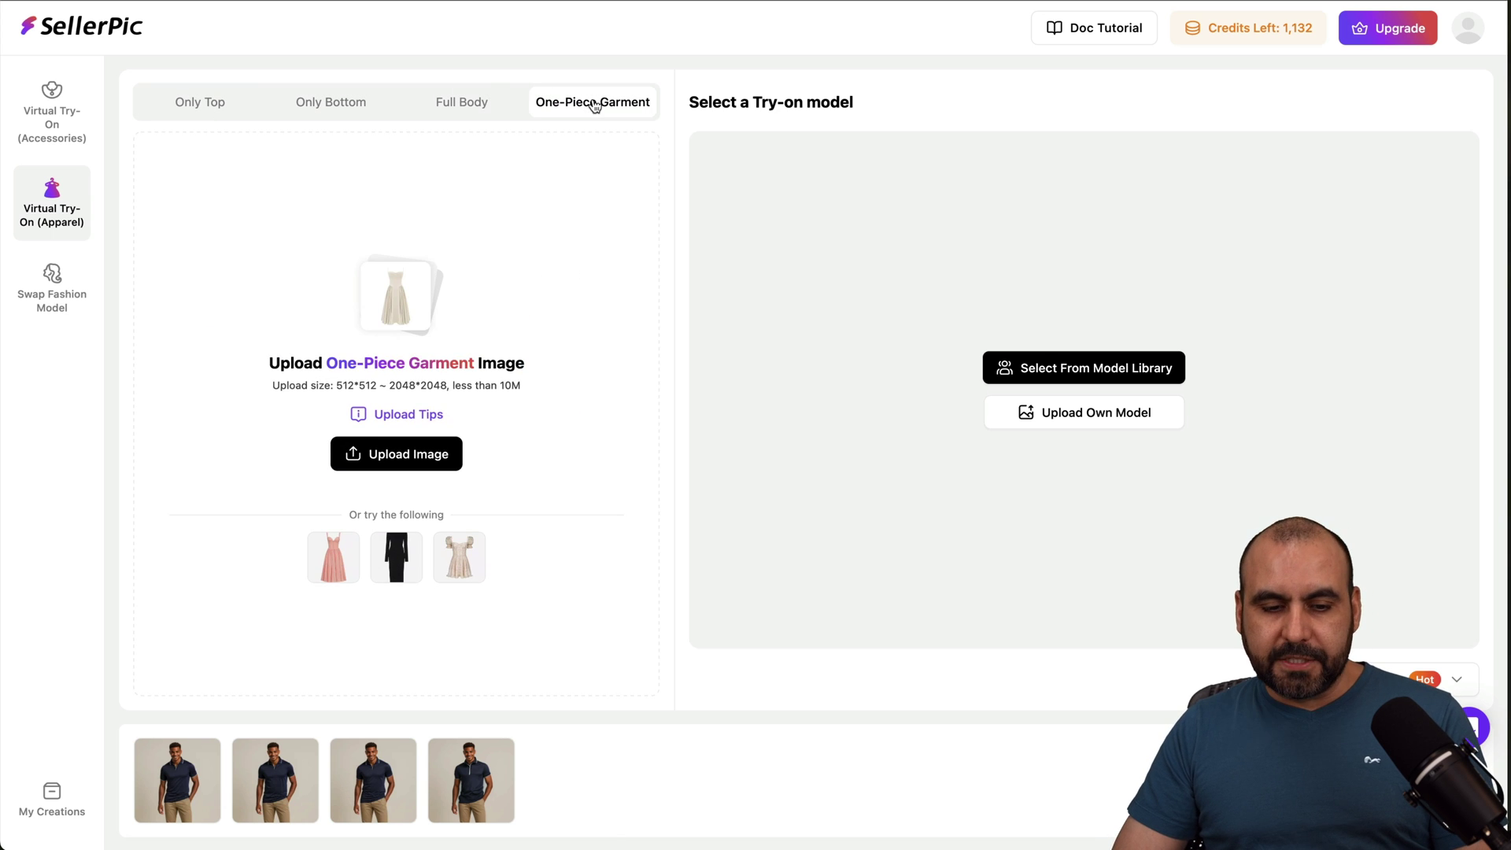
left_click(205, 111)
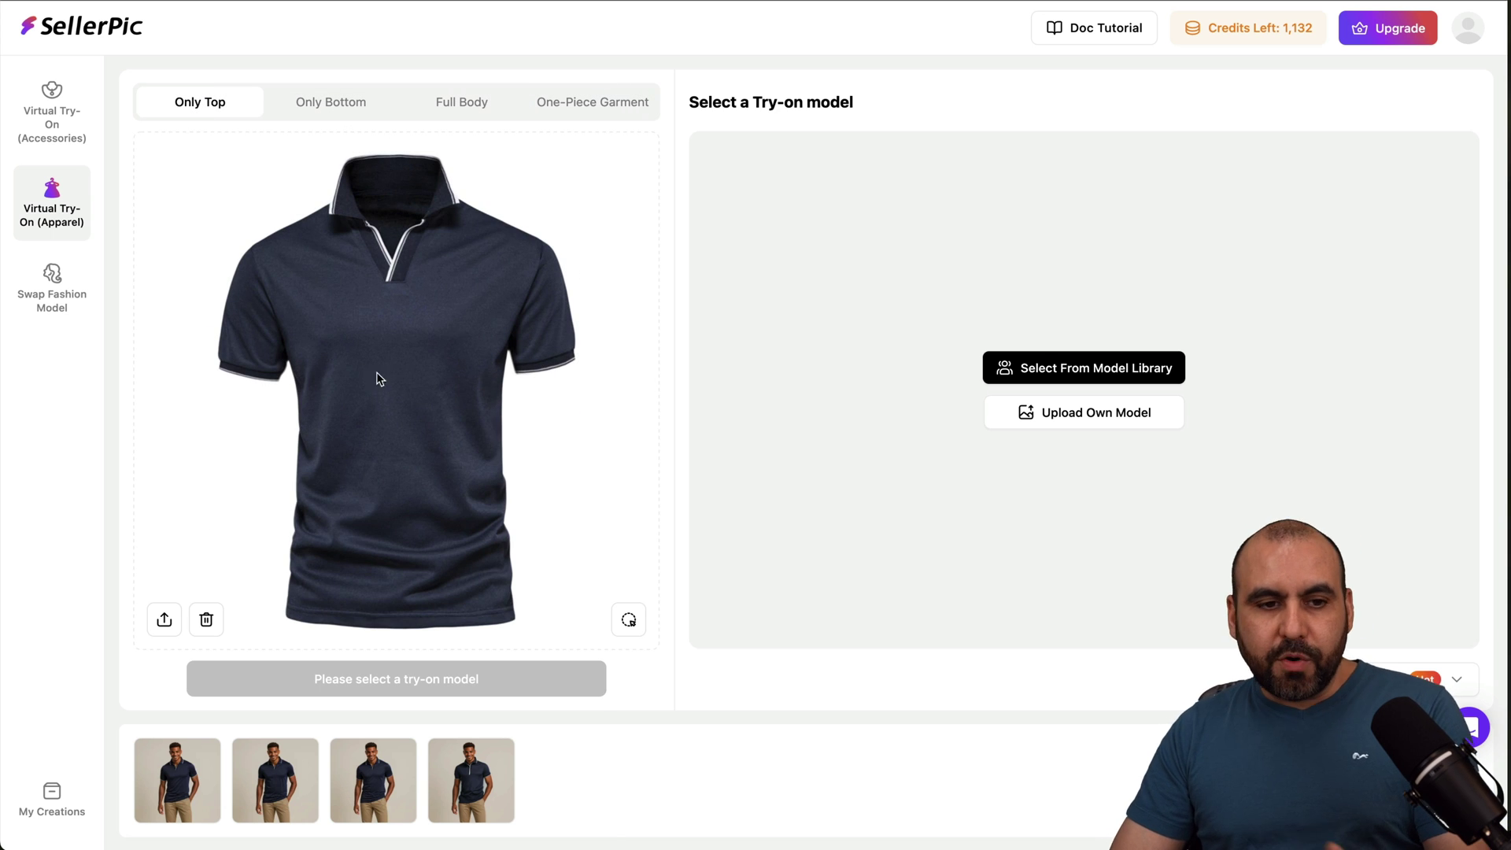
left_click(1059, 375)
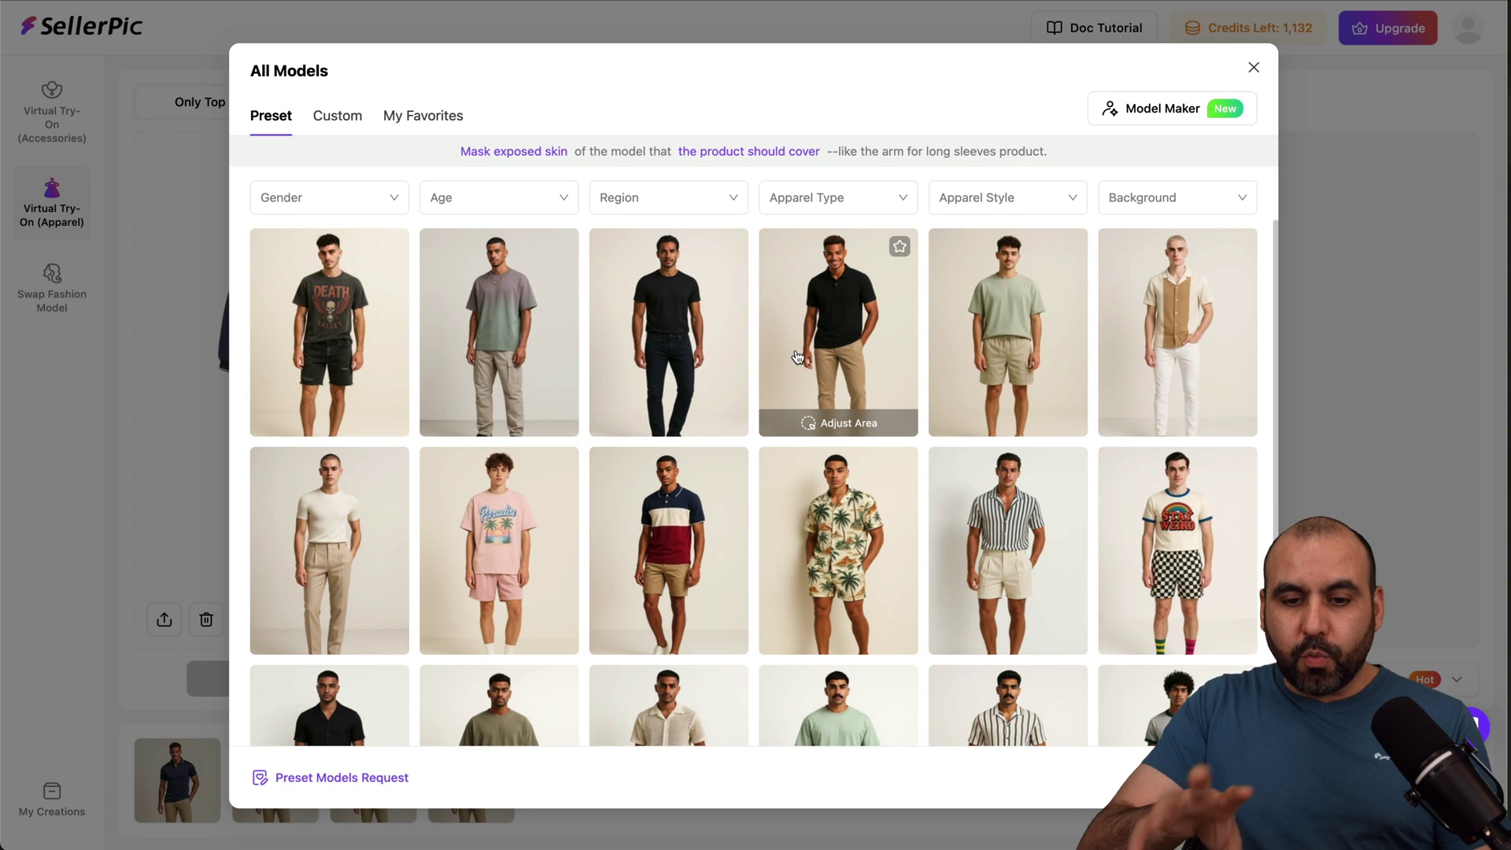
- Browse All Models and check its Gender, Age, Region and Apparel Type filters
scroll(797, 355, "down", 10)
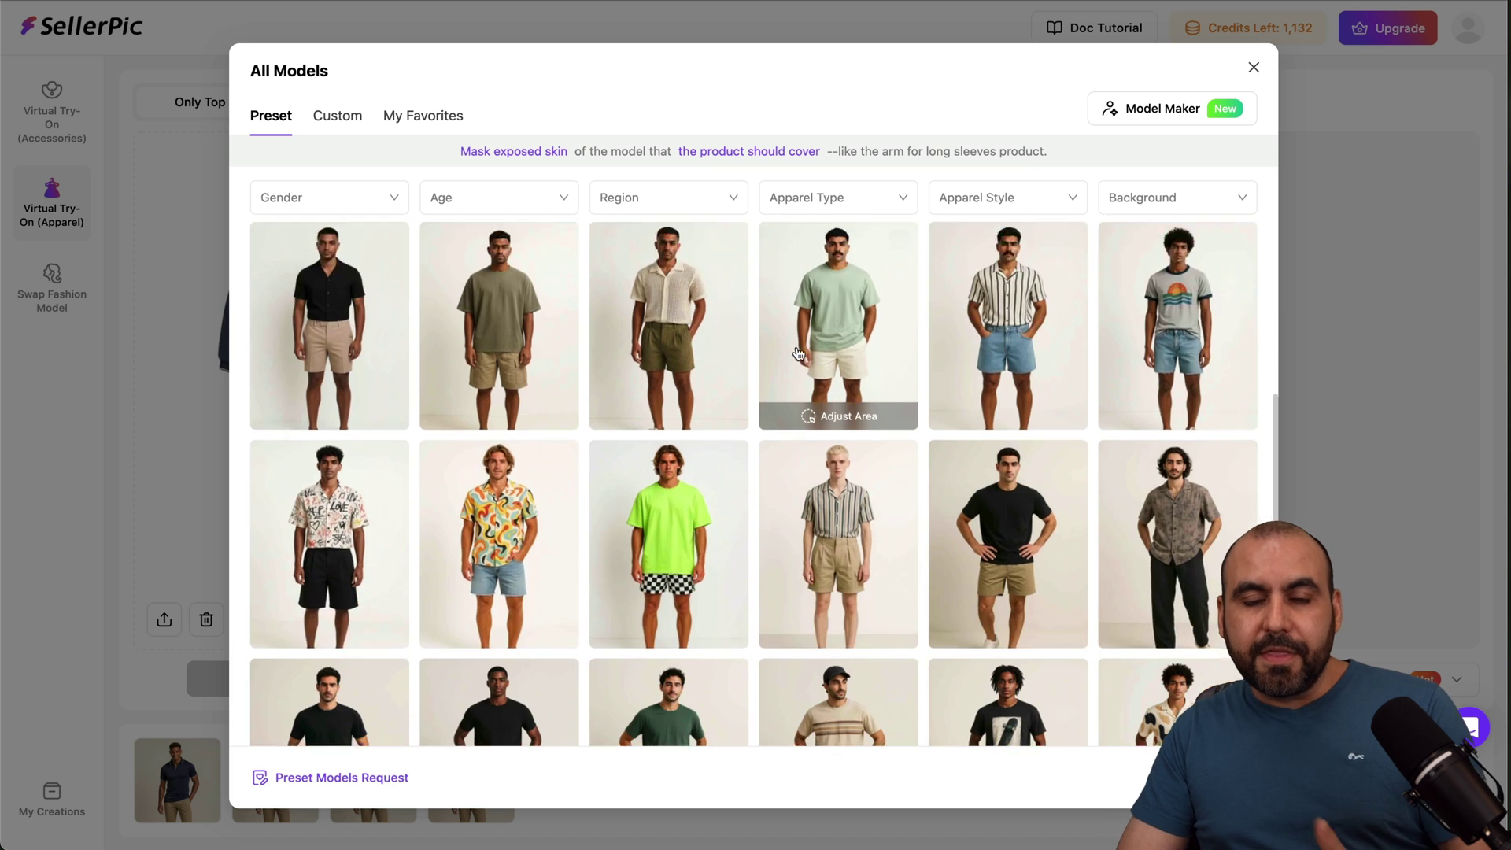
scroll(798, 356, "down", 1)
scroll(797, 354, "down", 10)
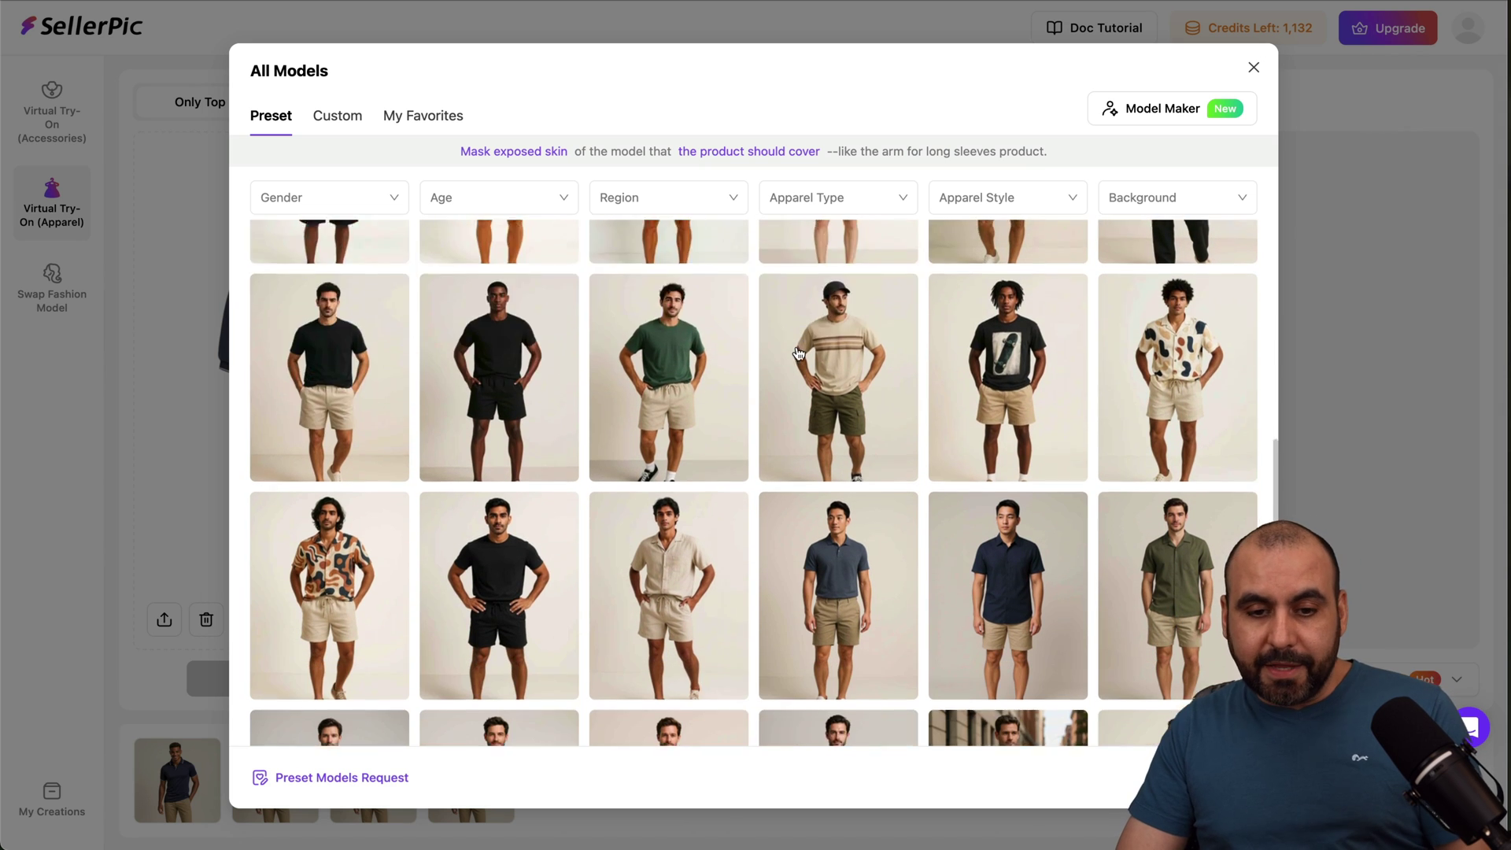
scroll(798, 354, "down", 8)
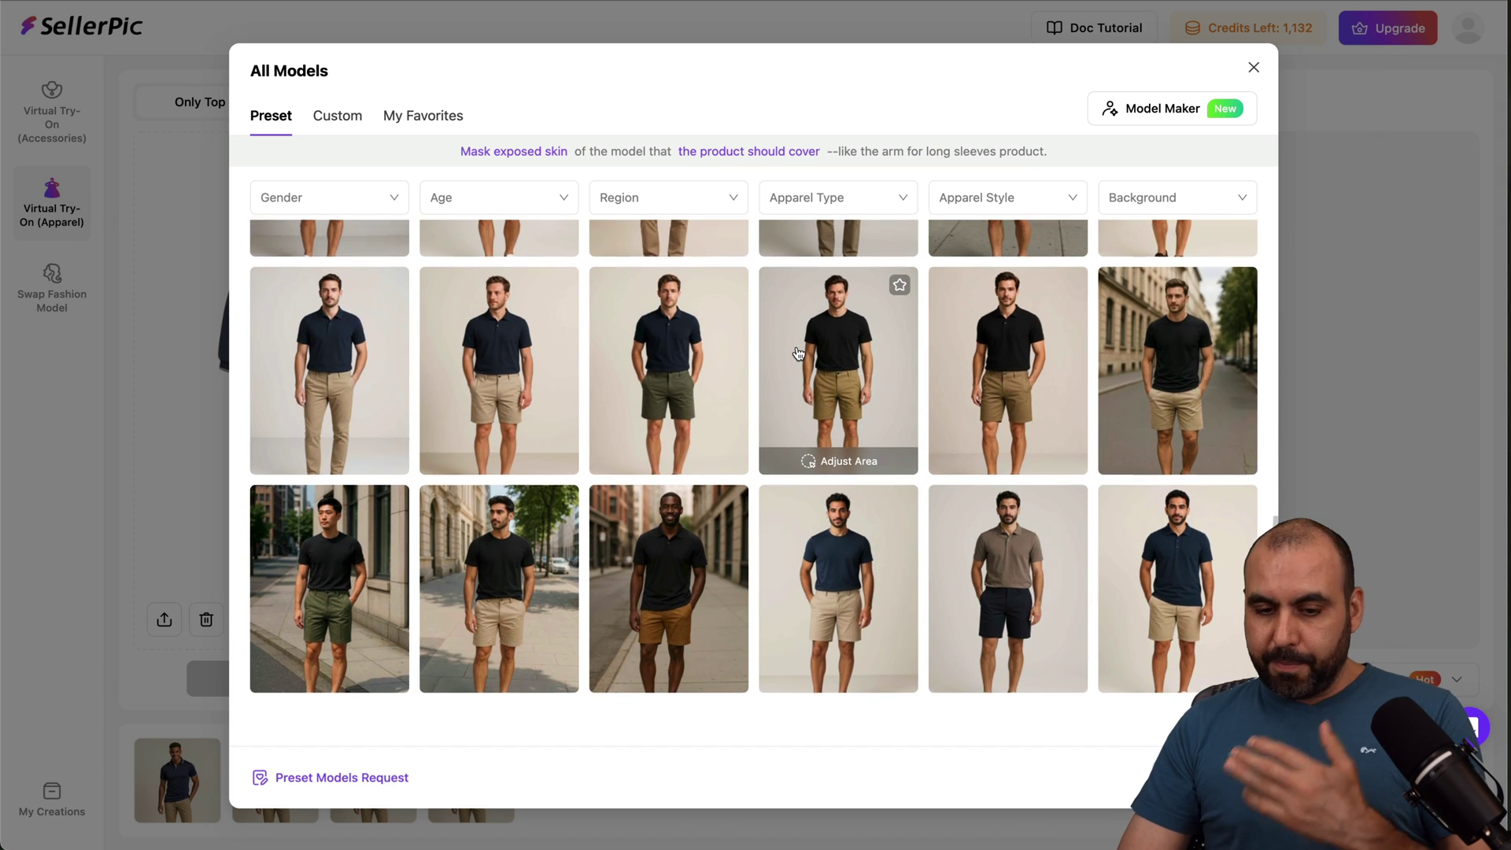
scroll(797, 354, "up", 10)
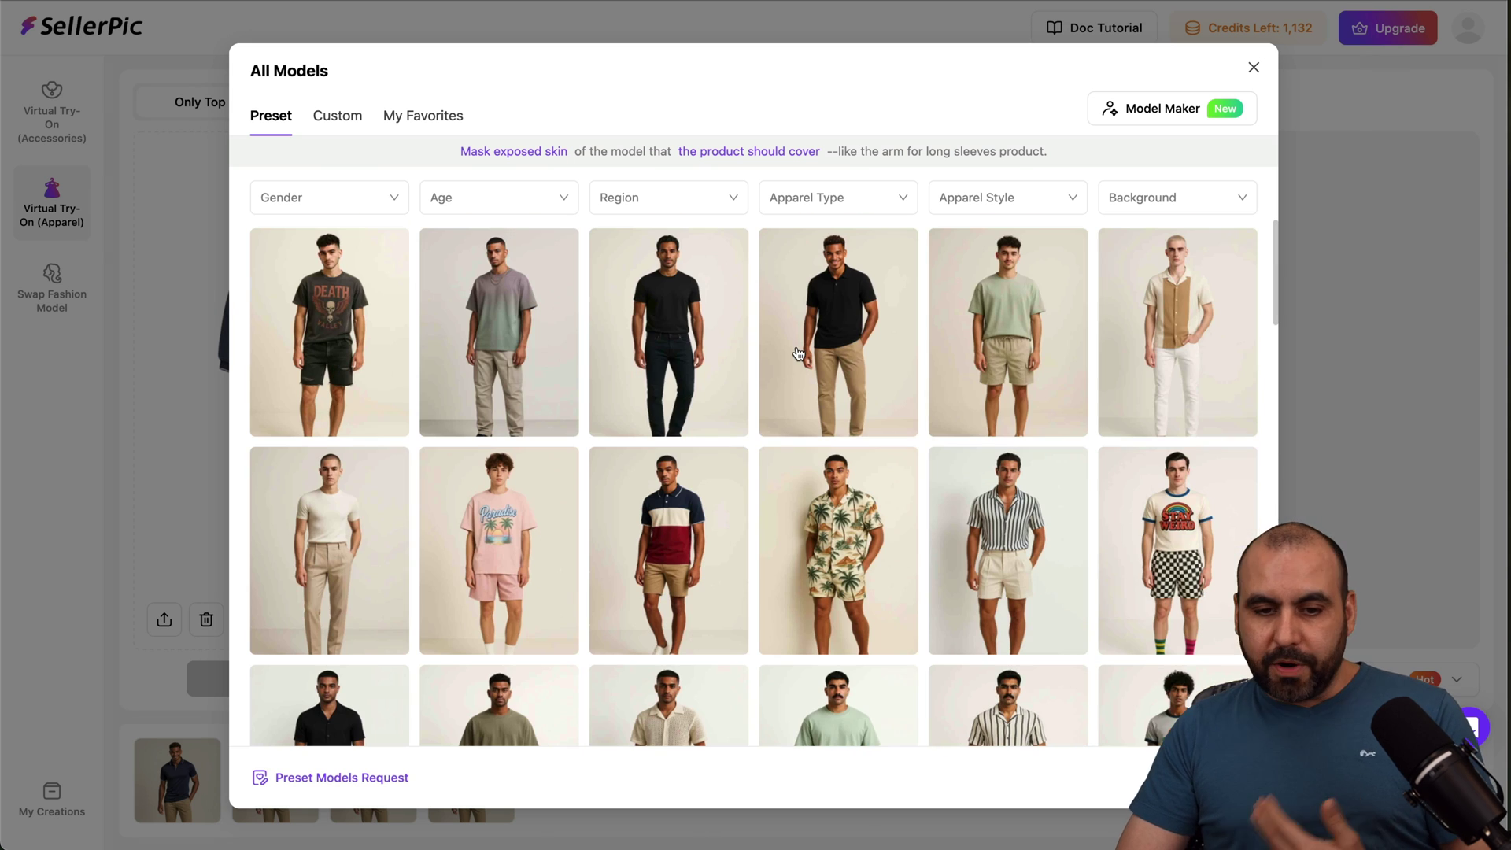
mouse_move(798, 352)
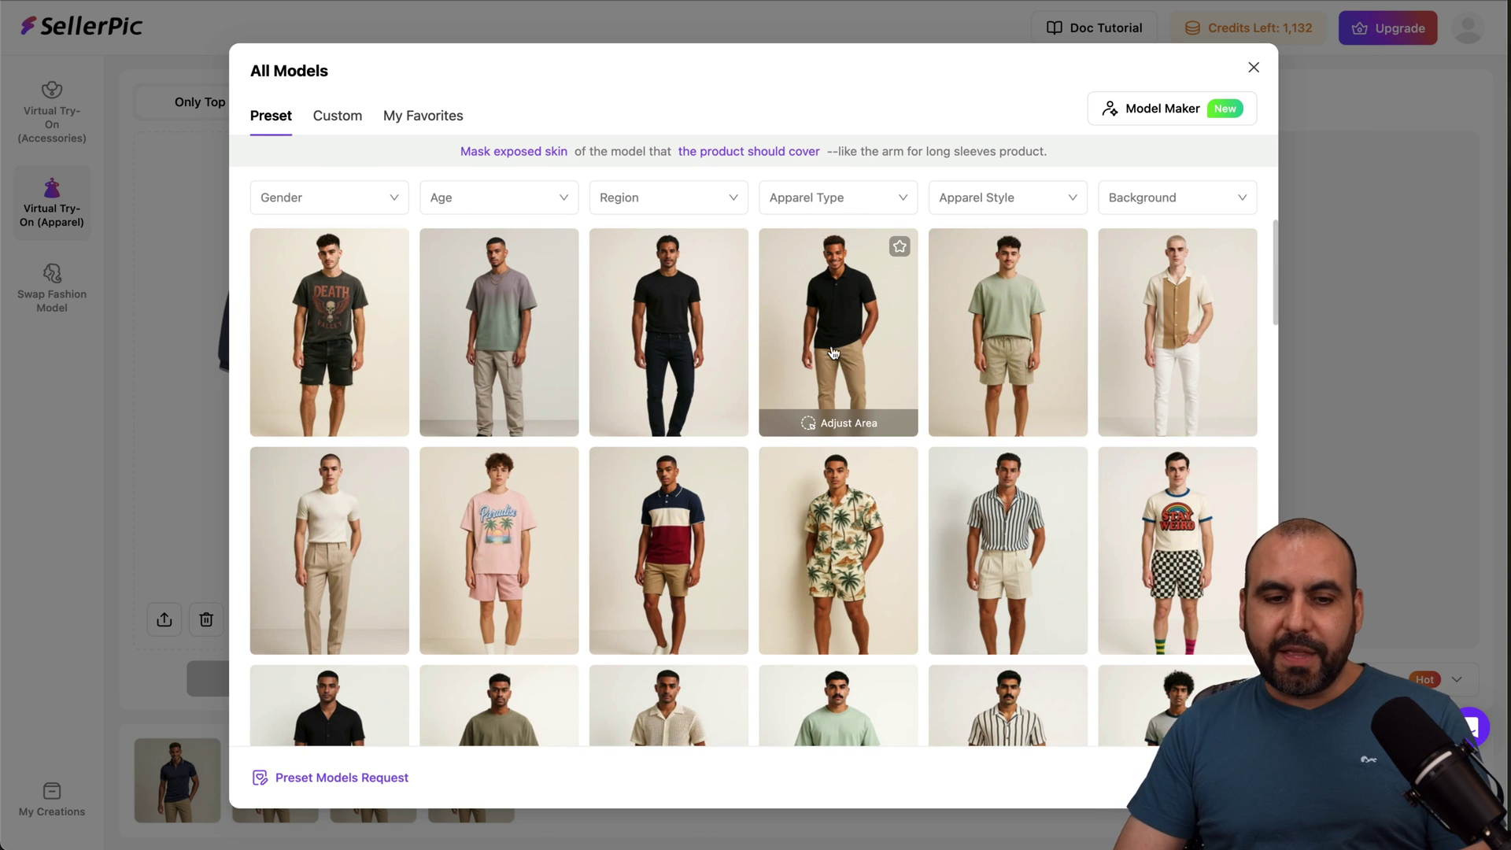
left_click(372, 206)
left_click(487, 209)
left_click(680, 211)
left_click(860, 216)
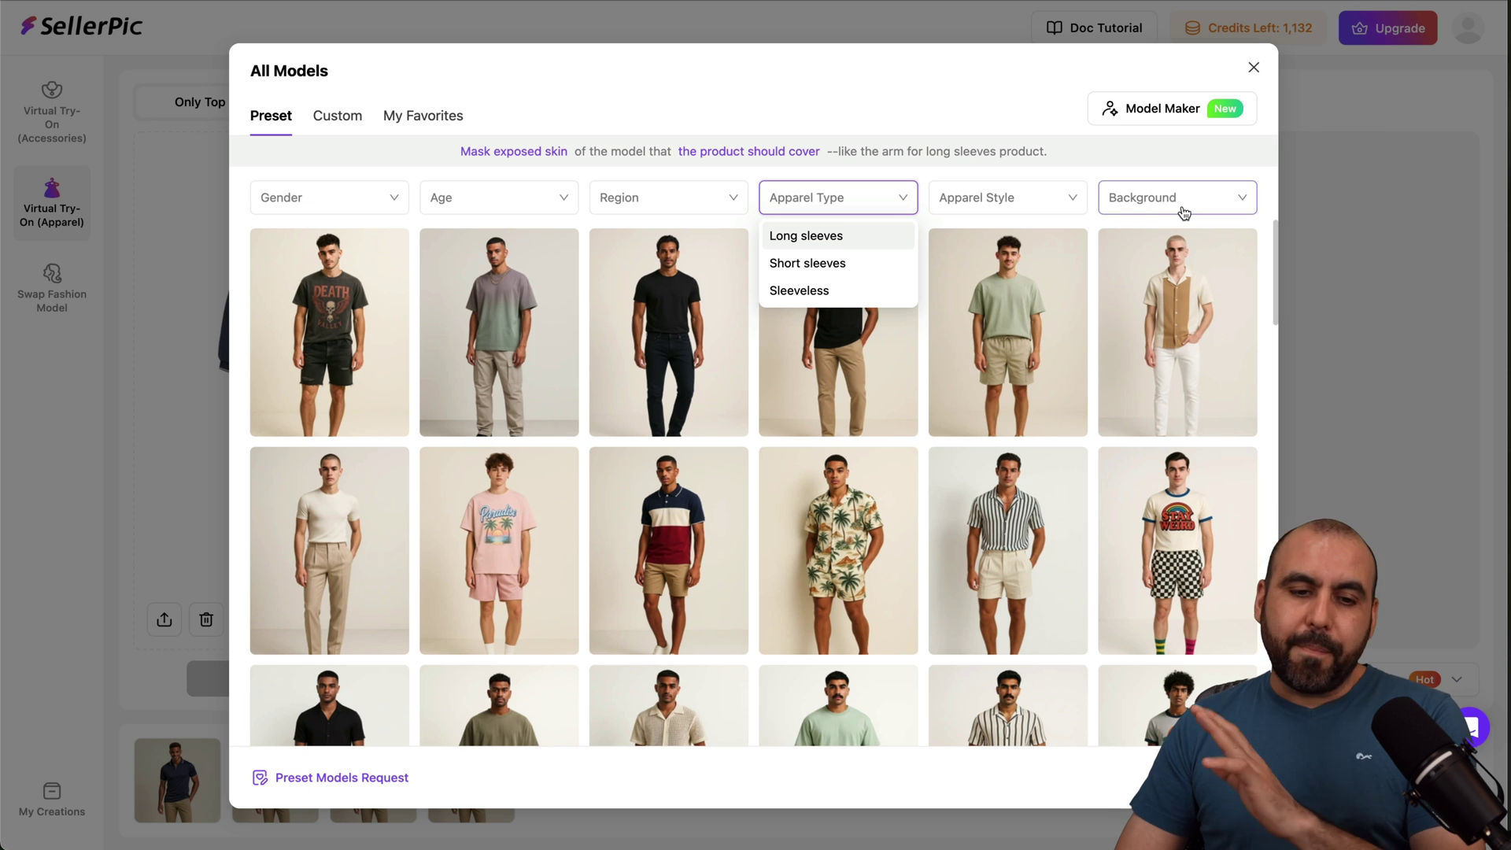
- View the Custom and My Favorites lists, close the library, and show pose variation options
left_click(340, 114)
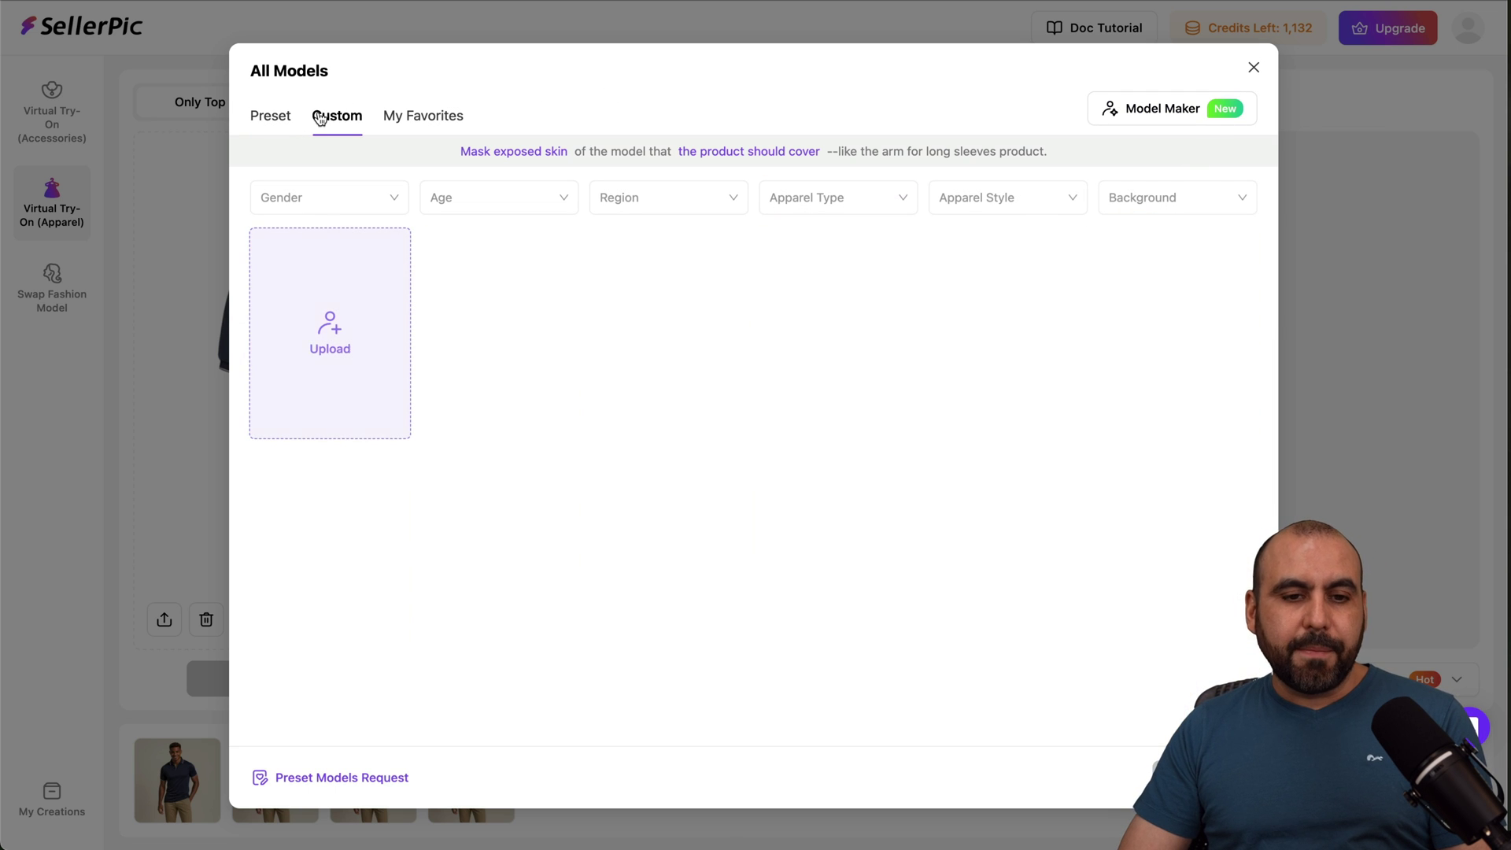
left_click(432, 114)
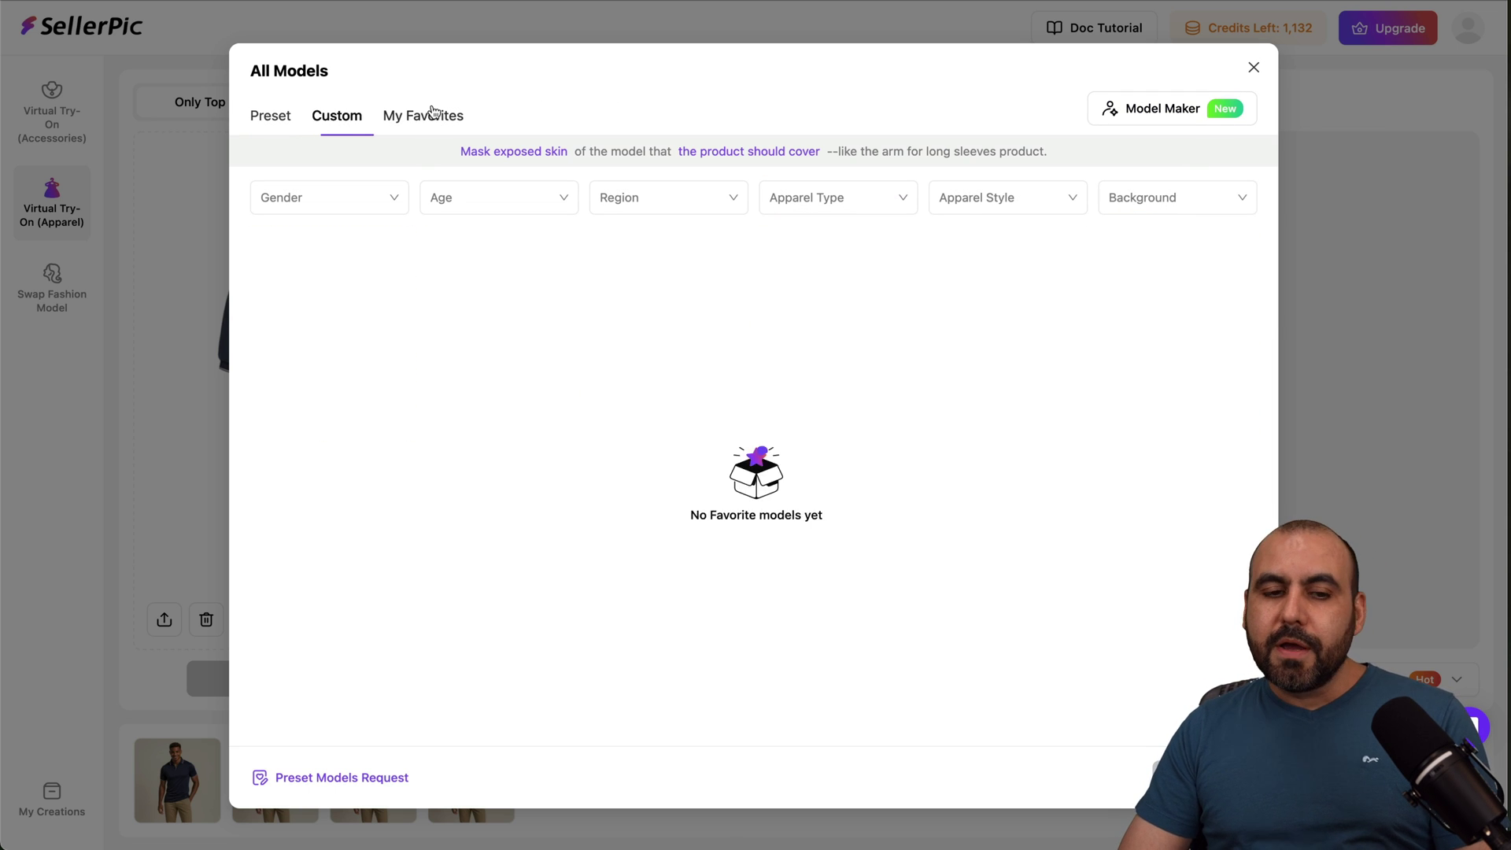
left_click(1254, 69)
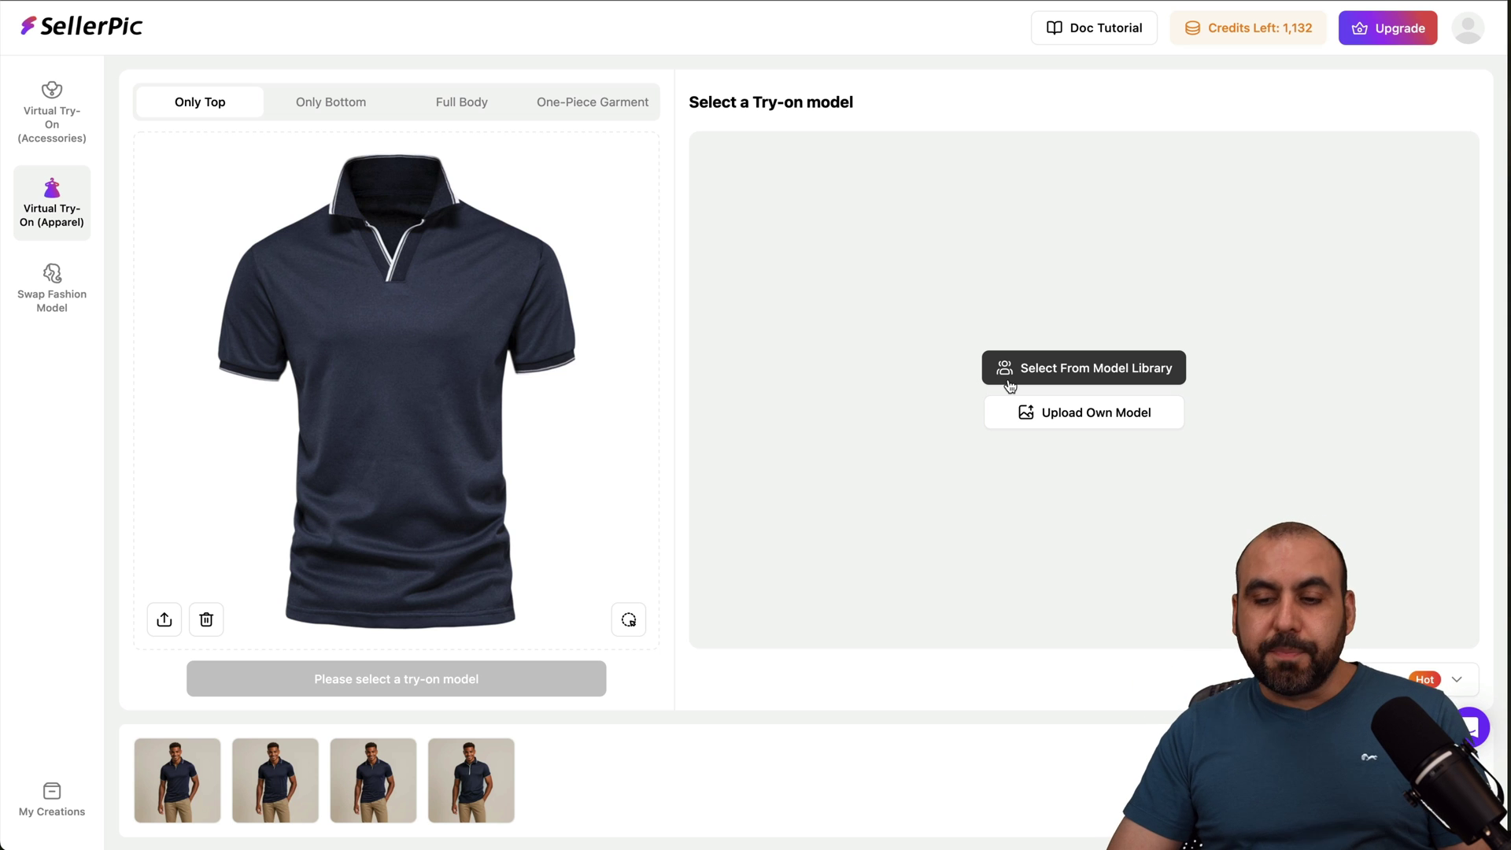
left_click(1409, 677)
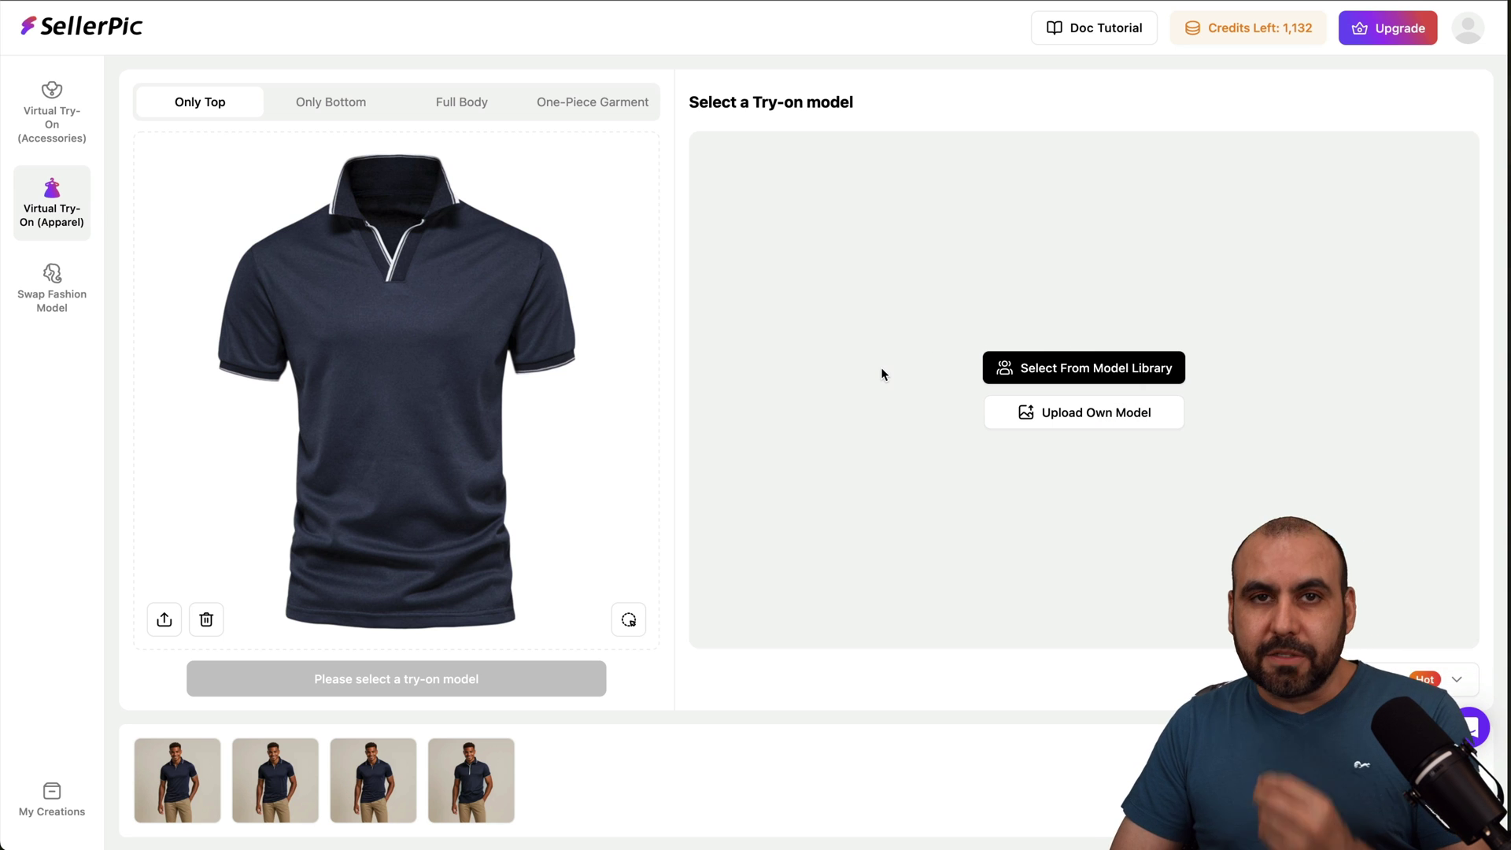
- Start a Swap Fashion Model run with the sample girl and blonde-girl model, then preview the red-polo result
left_click(52, 287)
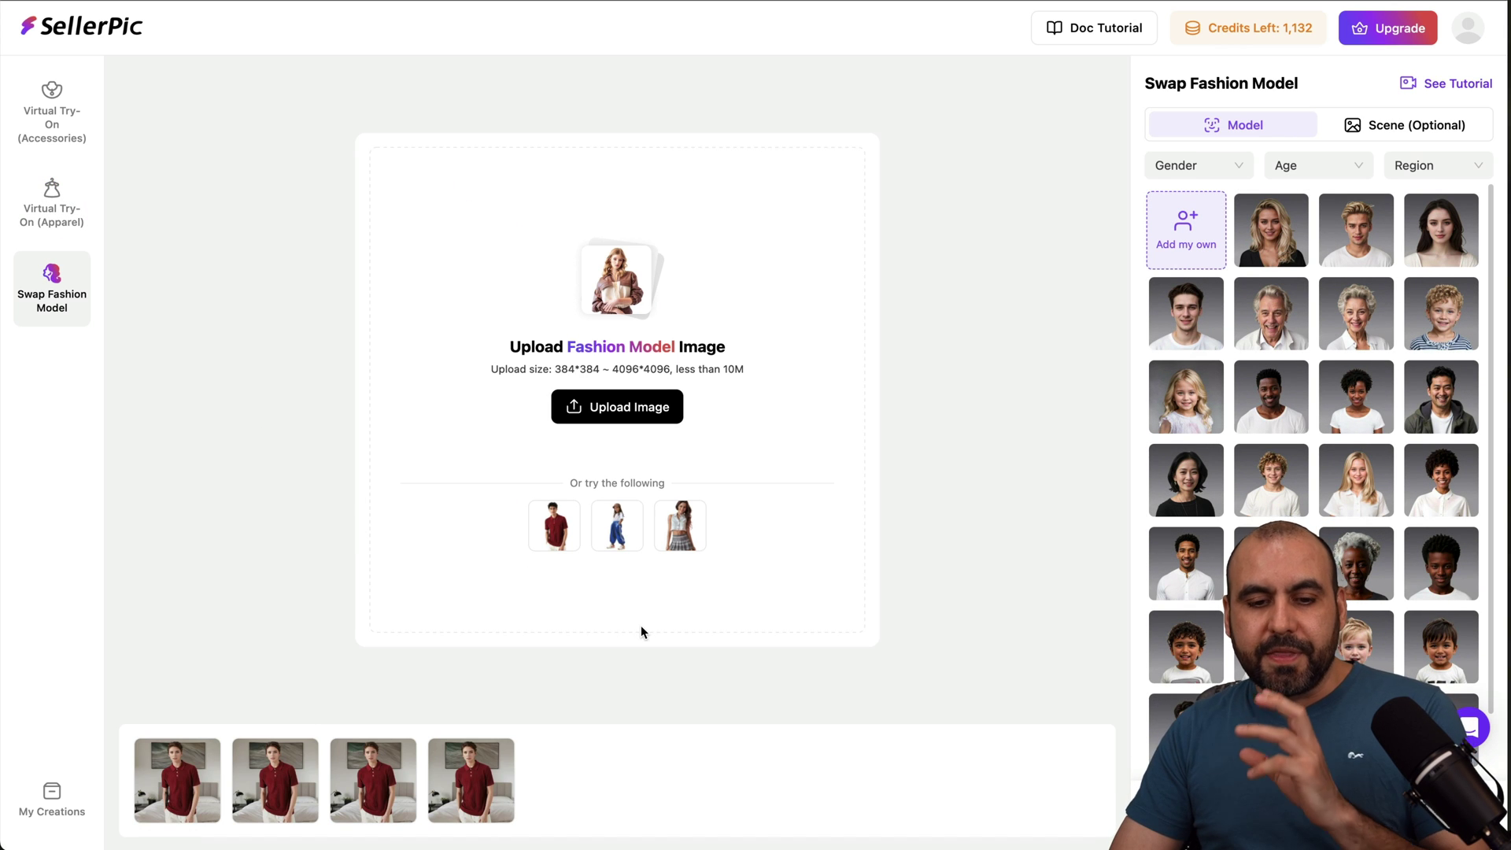
left_click(619, 532)
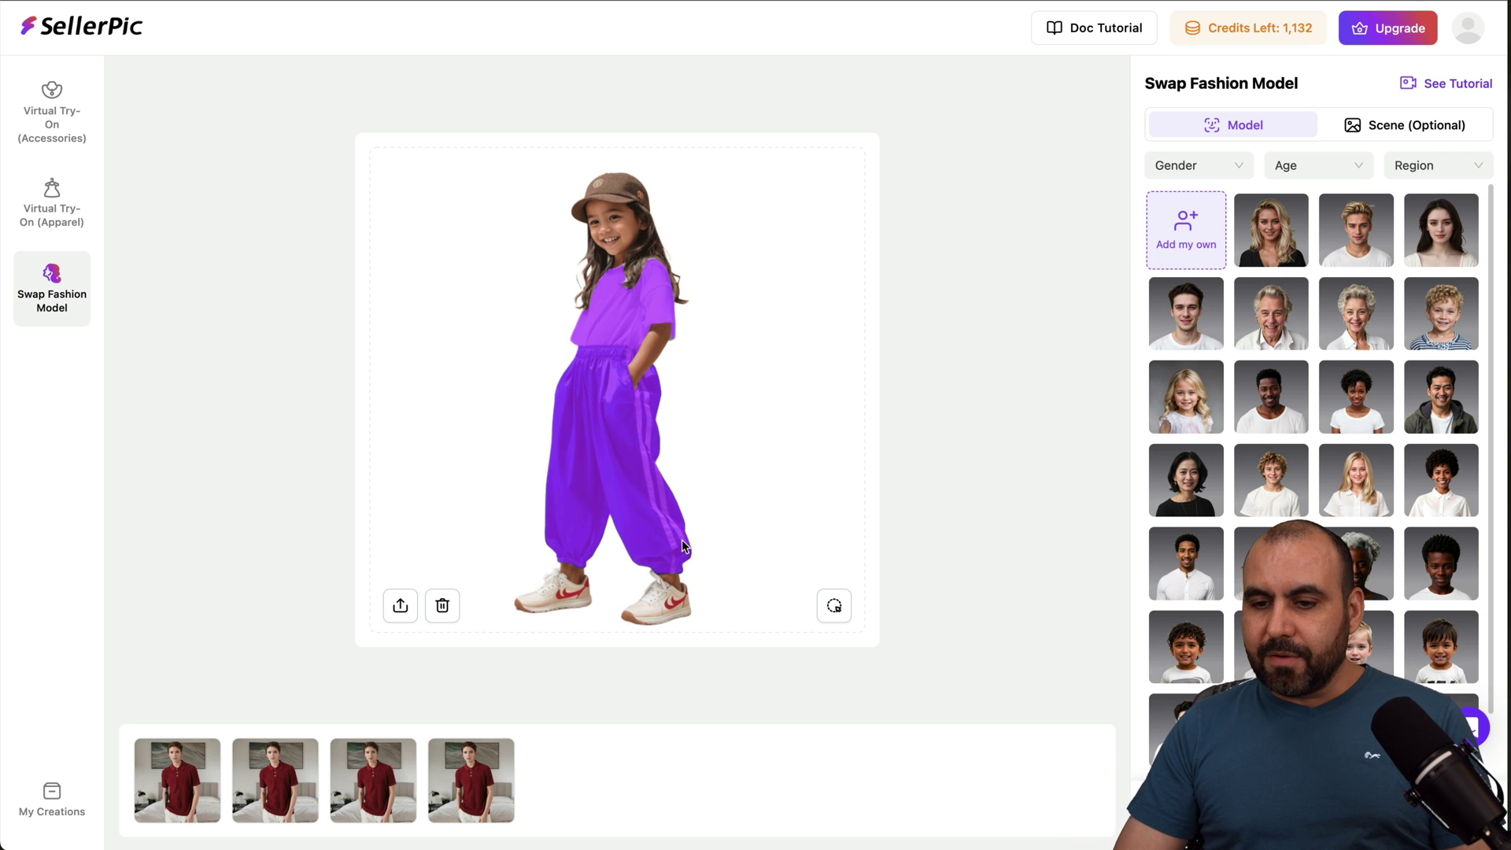
left_click(1178, 374)
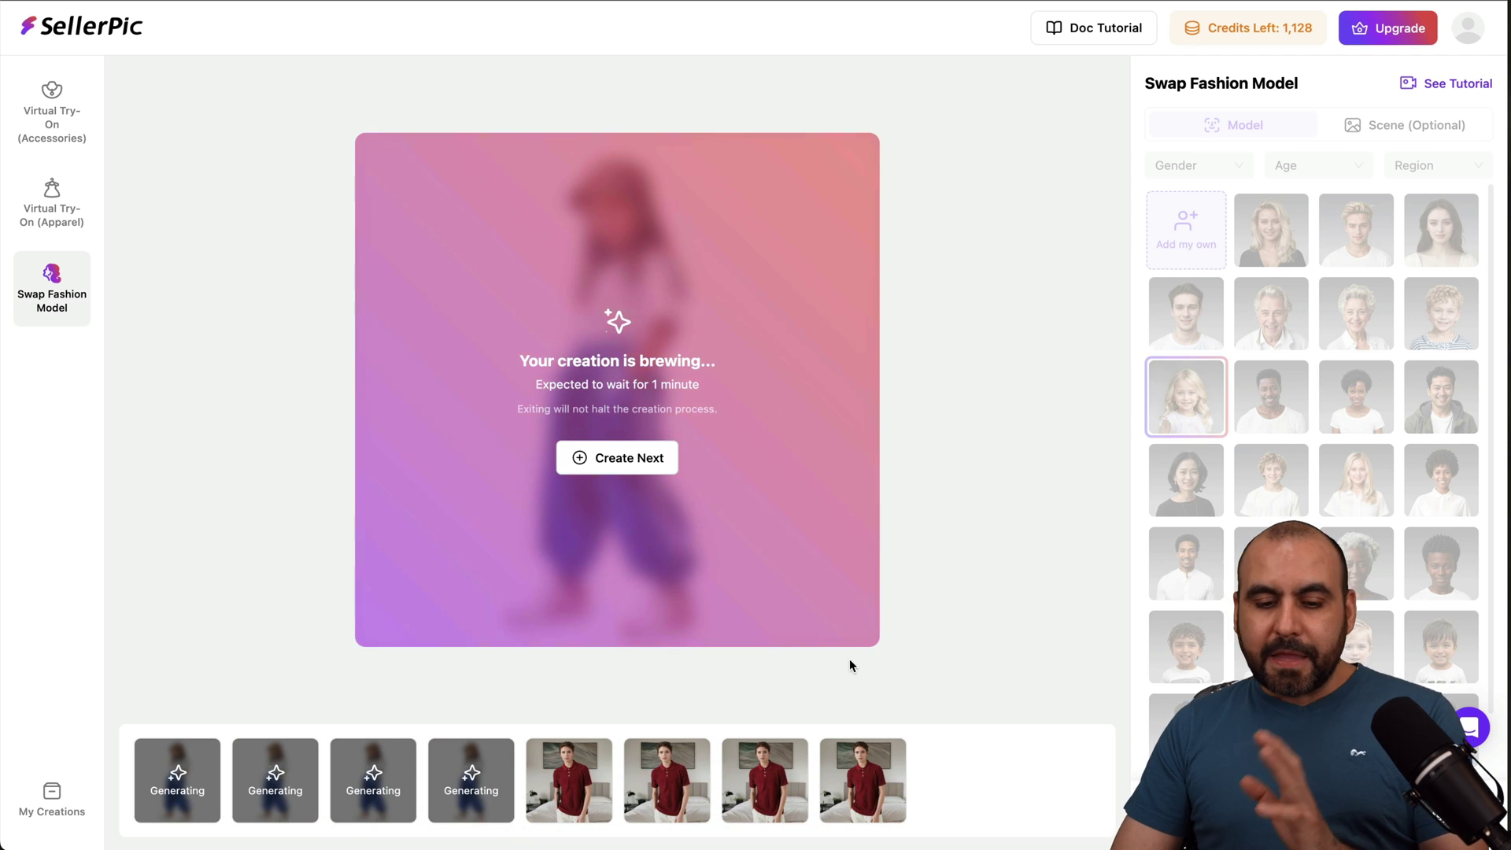
left_click(862, 779)
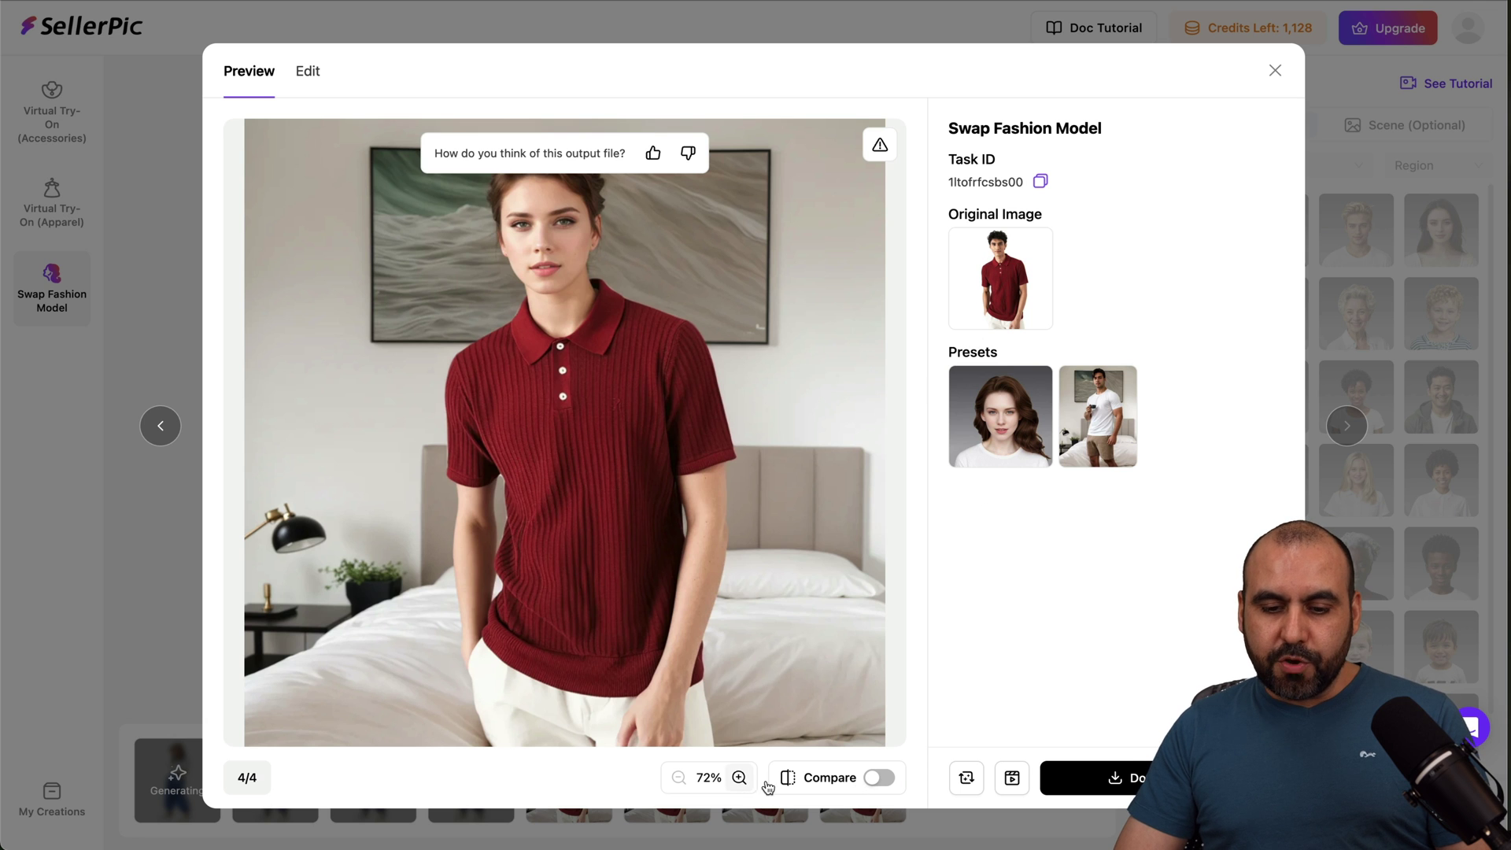
- Compare the red-polo result with its original, close the preview, and go to Virtual Try-On (Accessories)
left_click(876, 779)
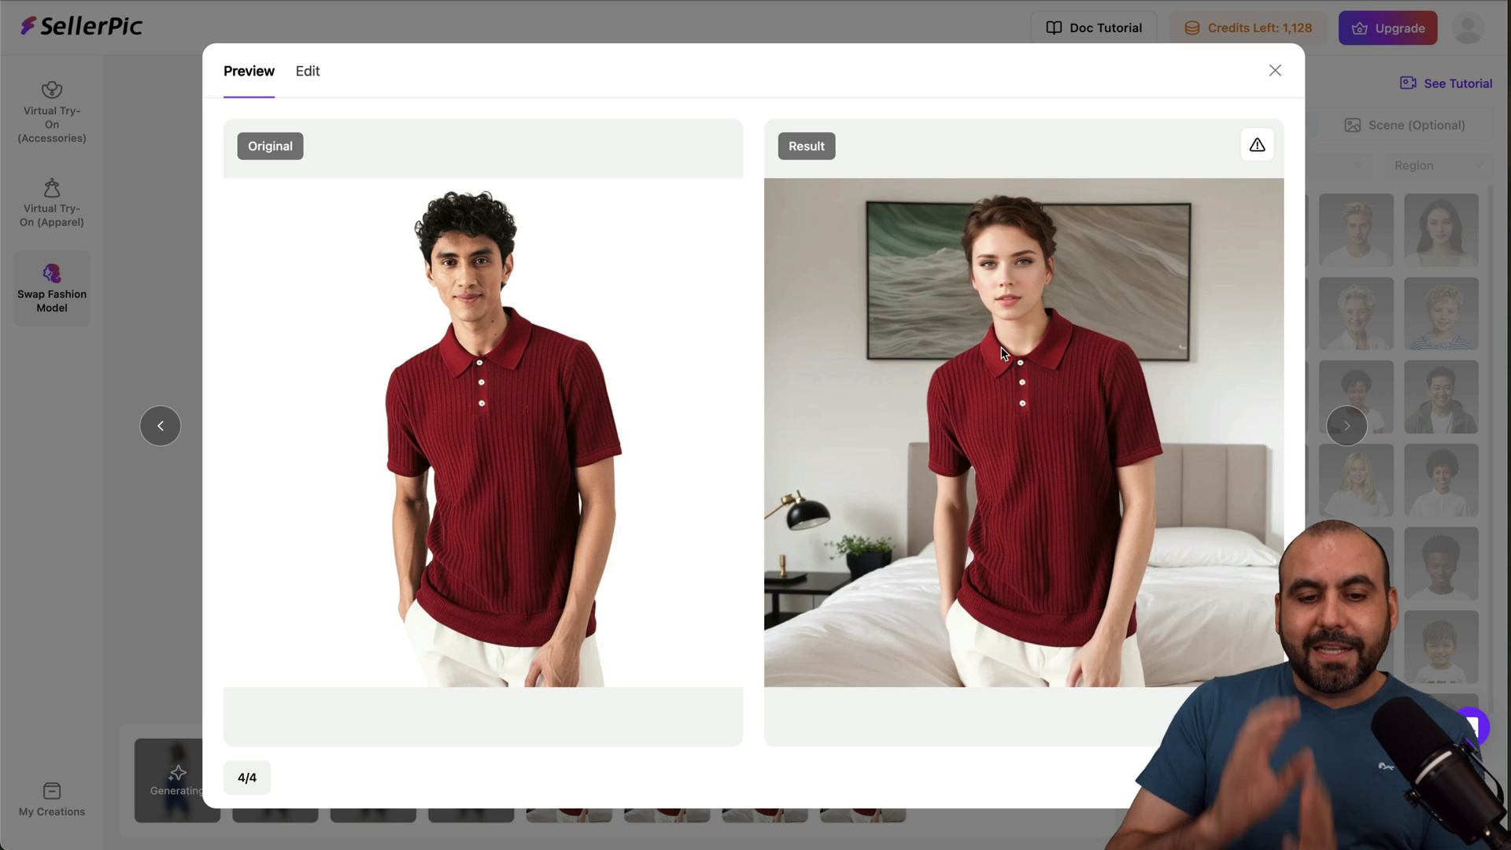
left_click(1273, 71)
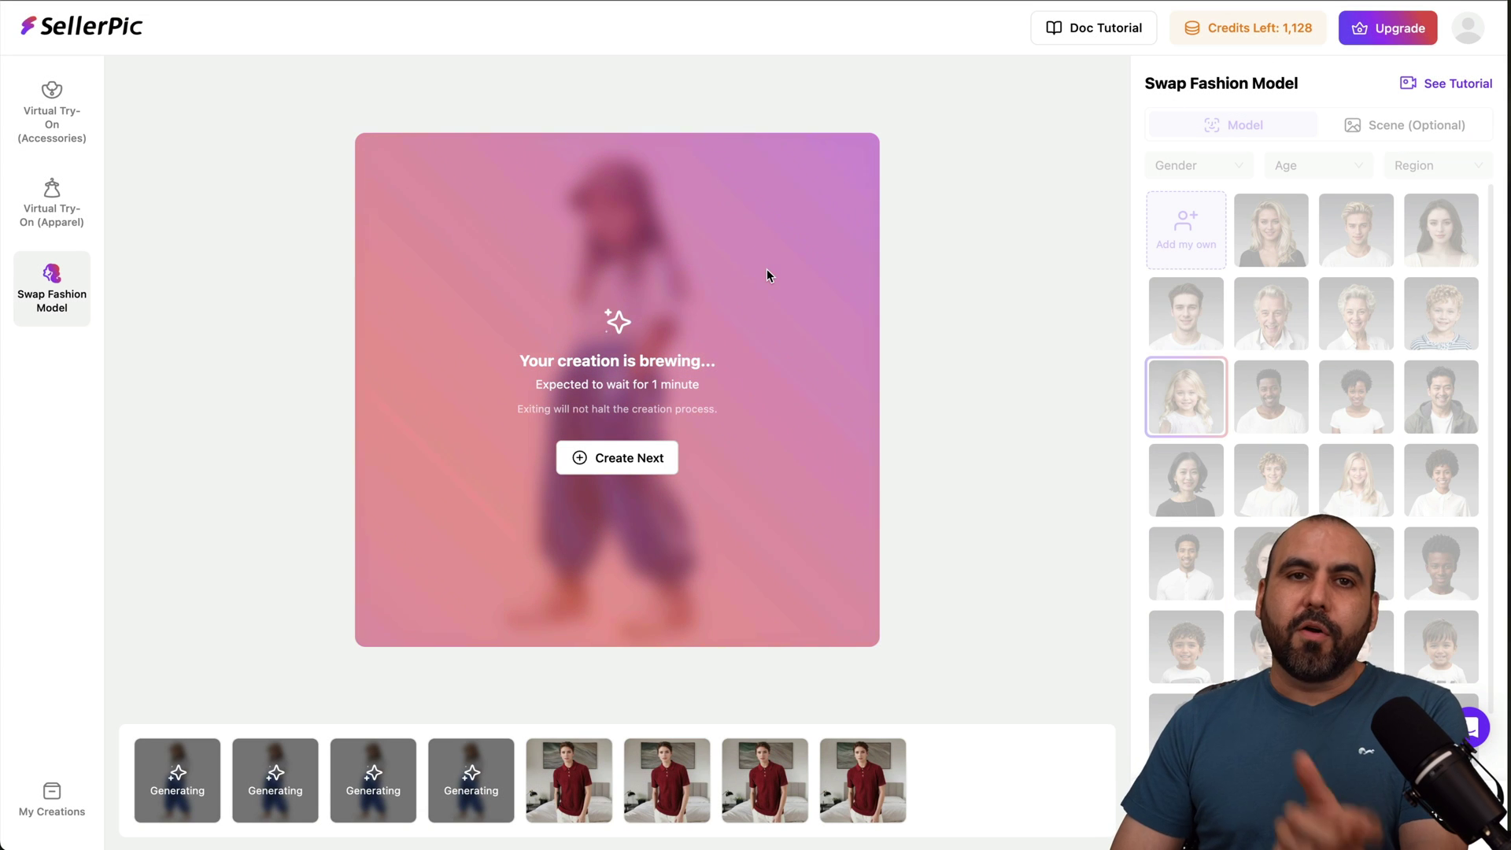
left_click(55, 102)
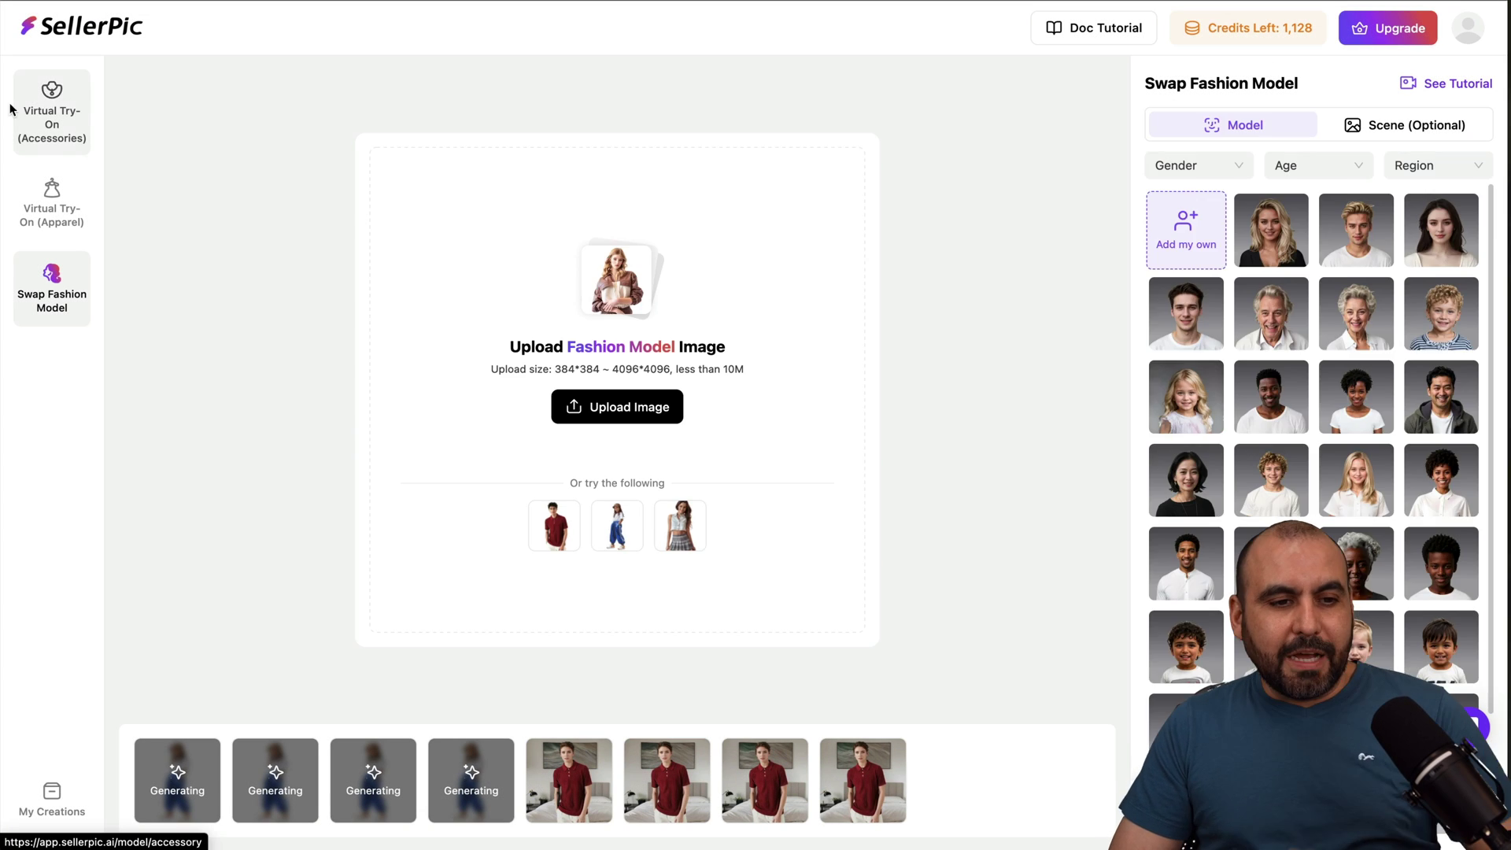
- View and close the beanie try-on result, then return to the Home dashboard
left_click(197, 769)
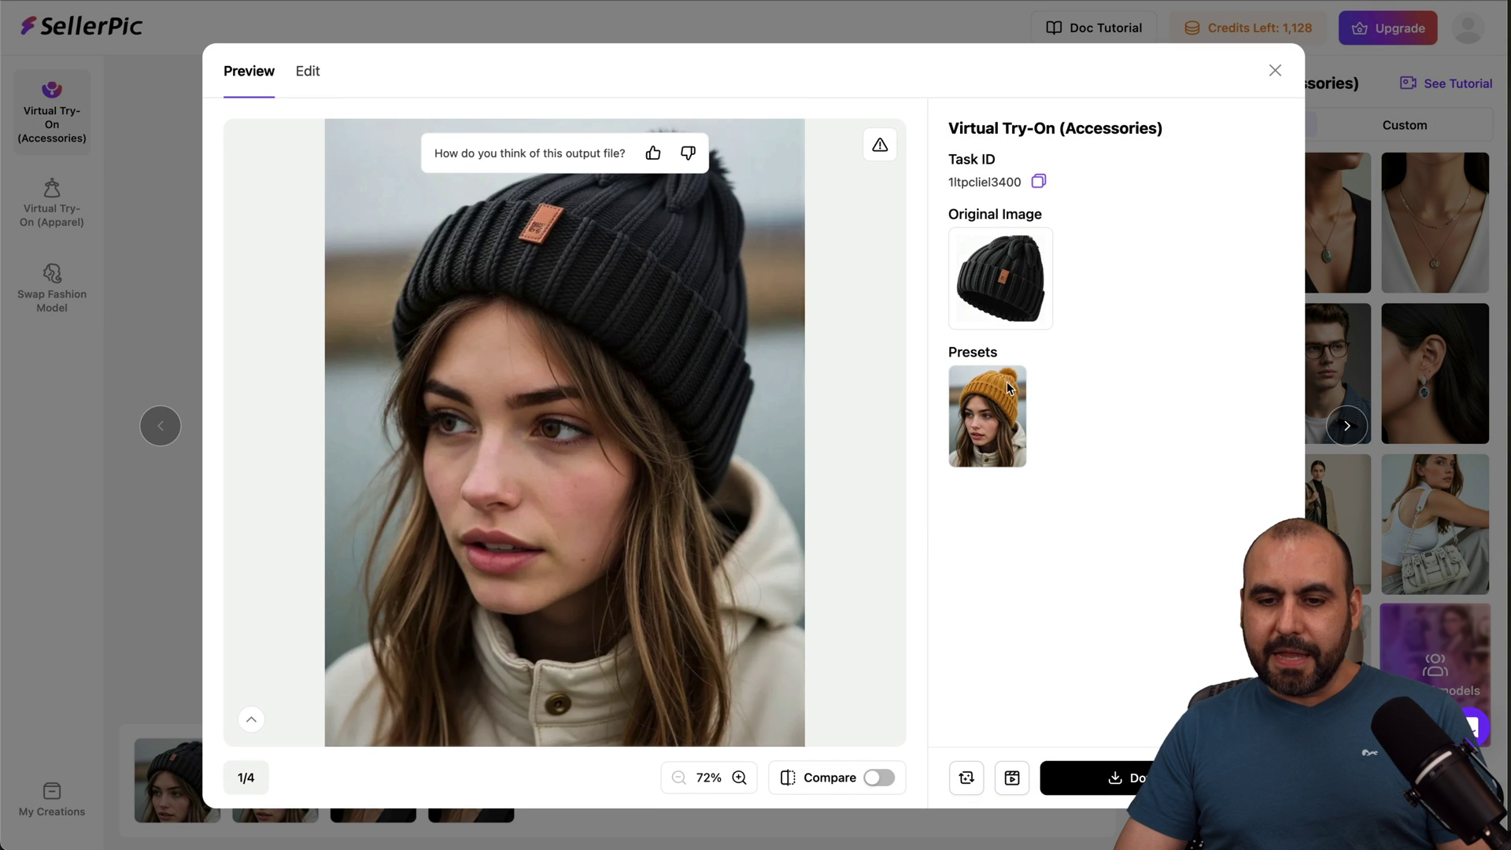
left_click(1273, 75)
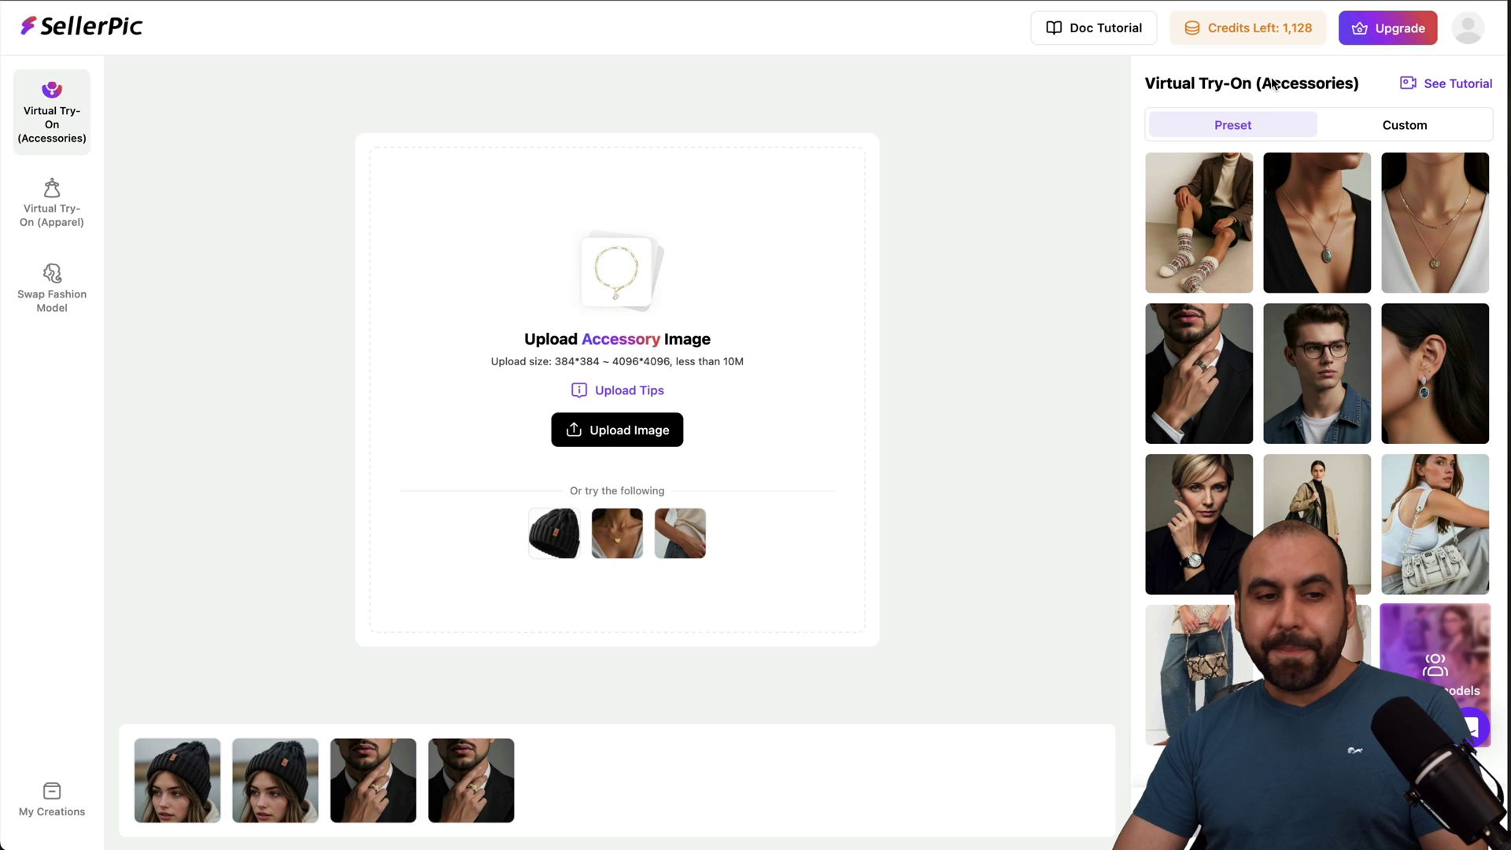
left_click(67, 30)
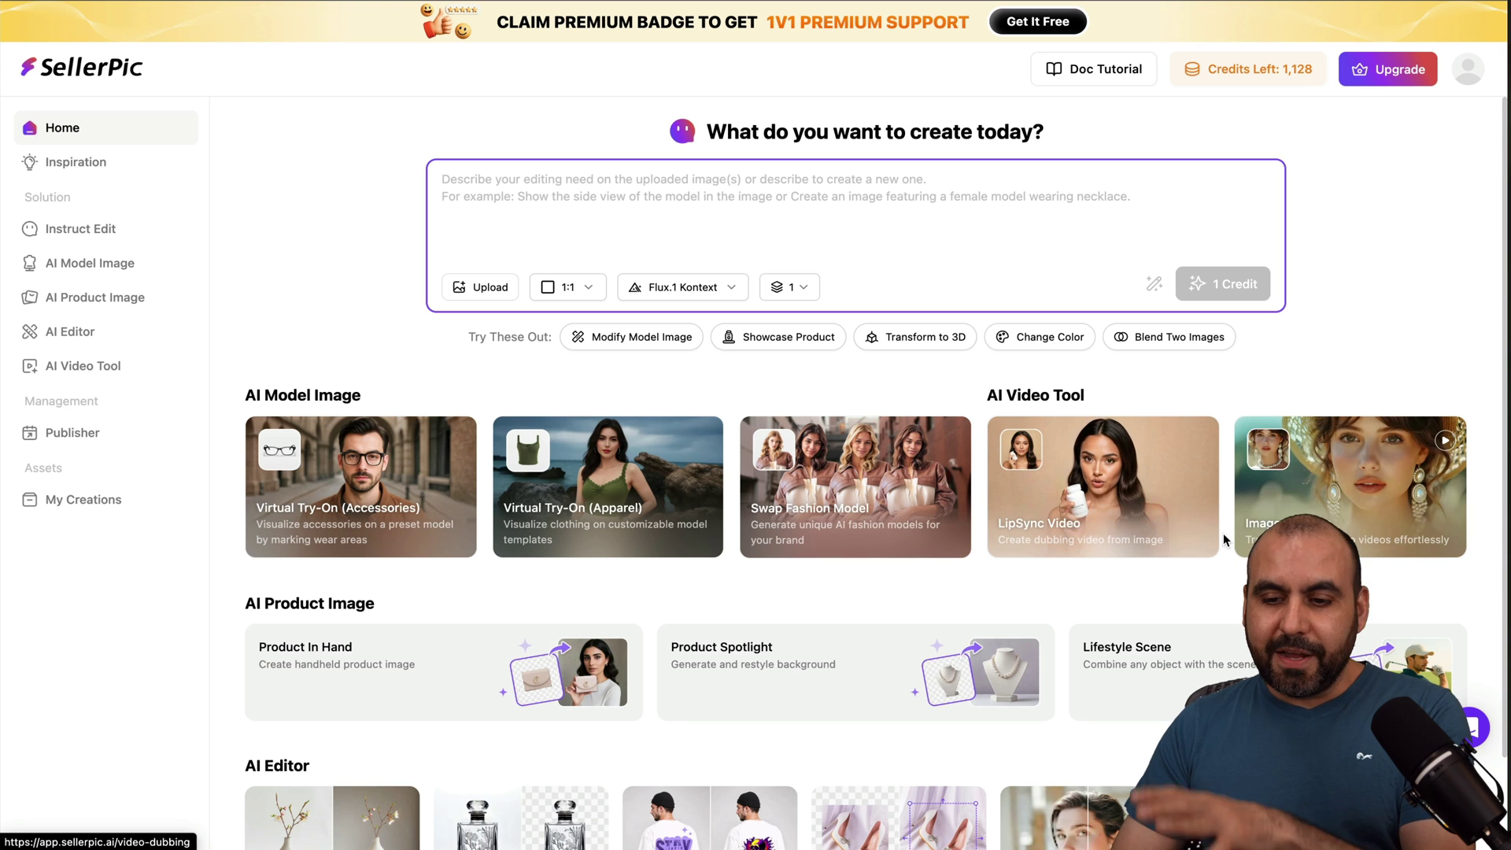
- Look through the Product In Hand, Product Spotlight and Lifestyle Scene tools, returning to Product In Hand
left_click(512, 687)
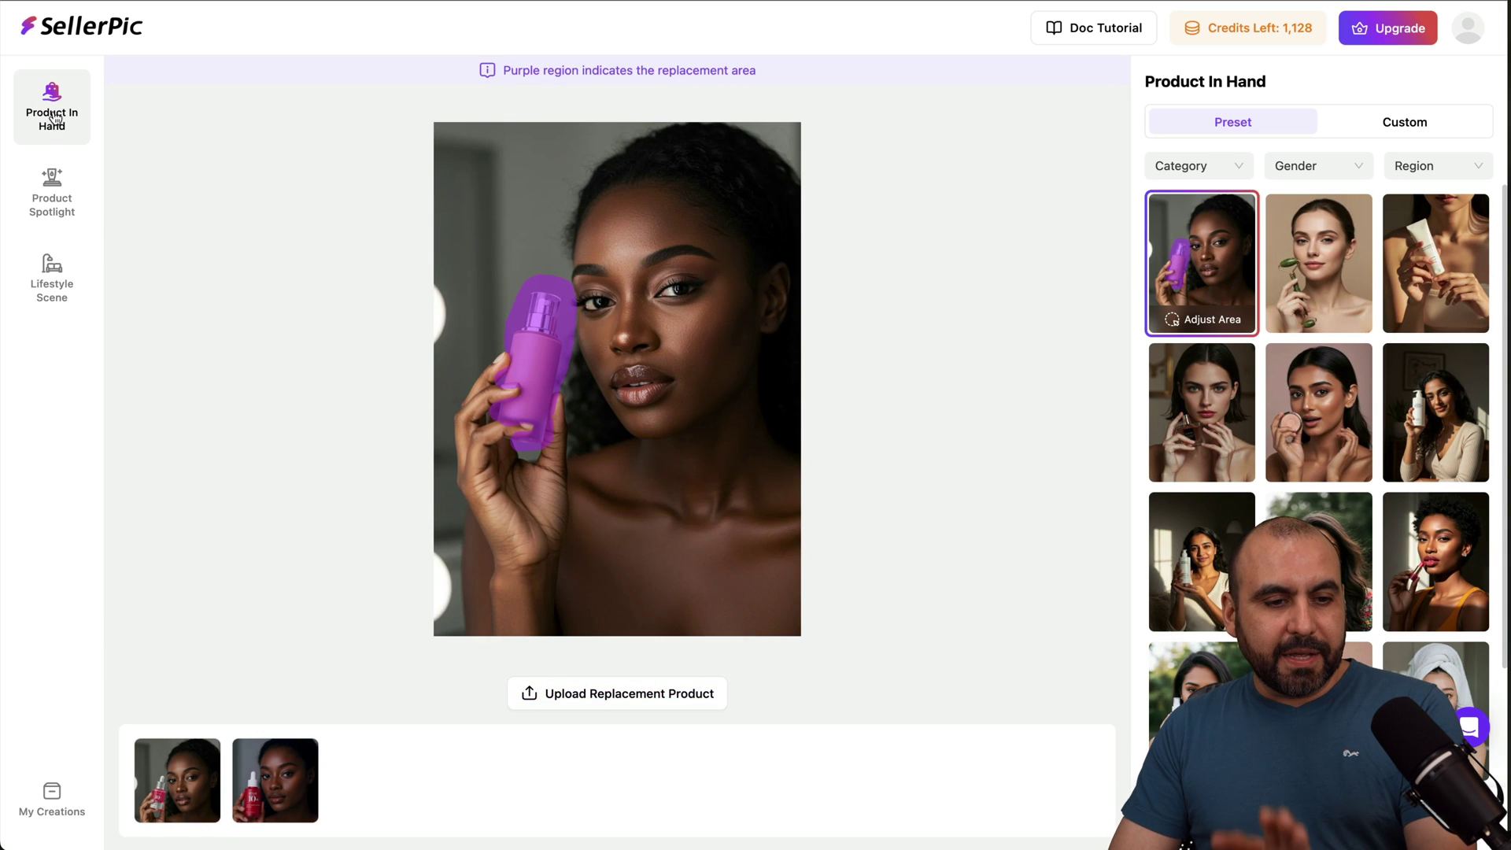
left_click(52, 193)
left_click(61, 282)
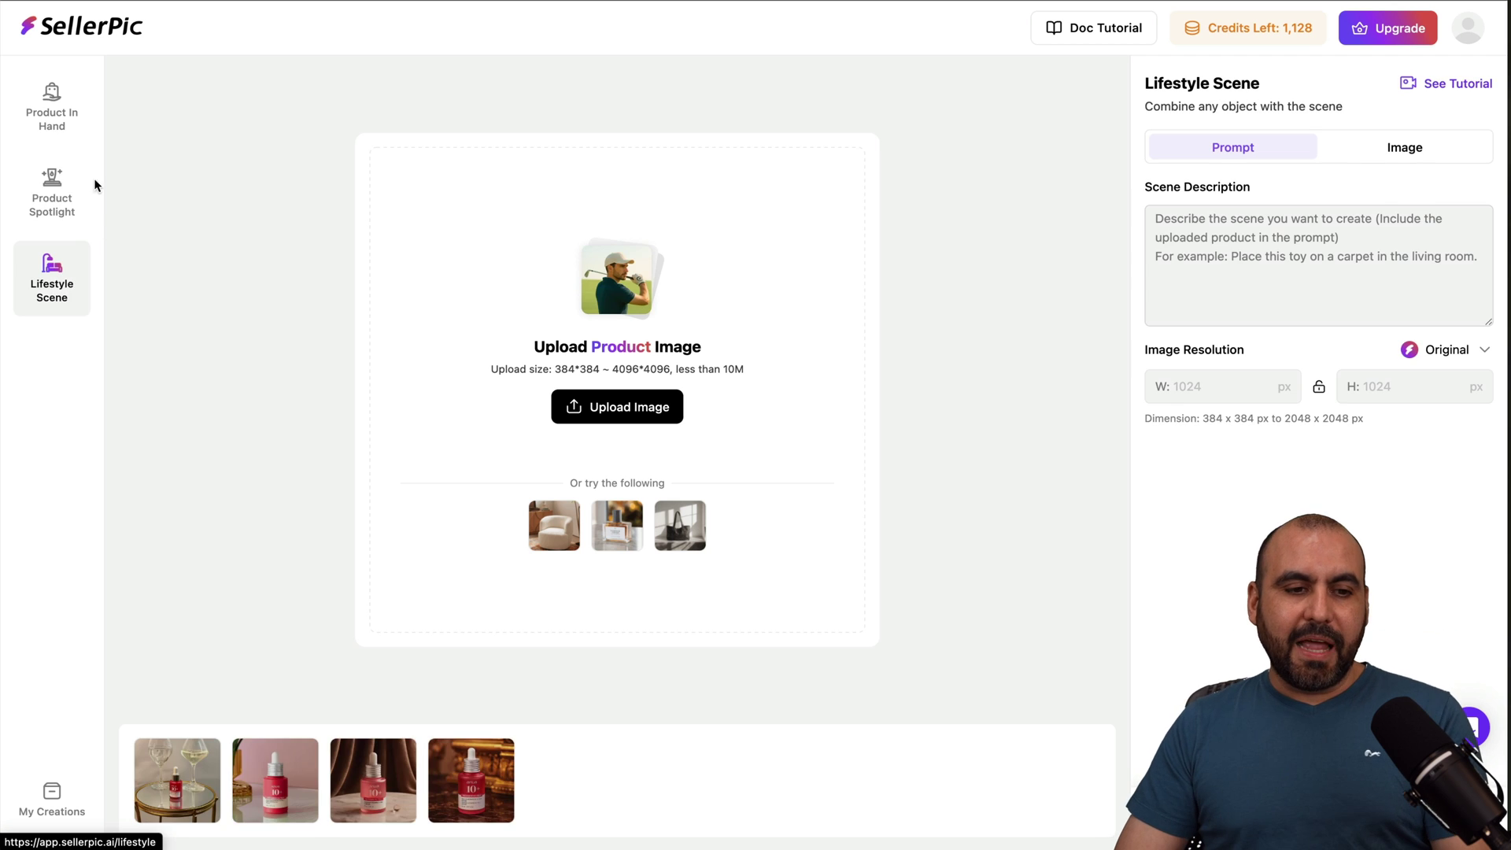
left_click(52, 106)
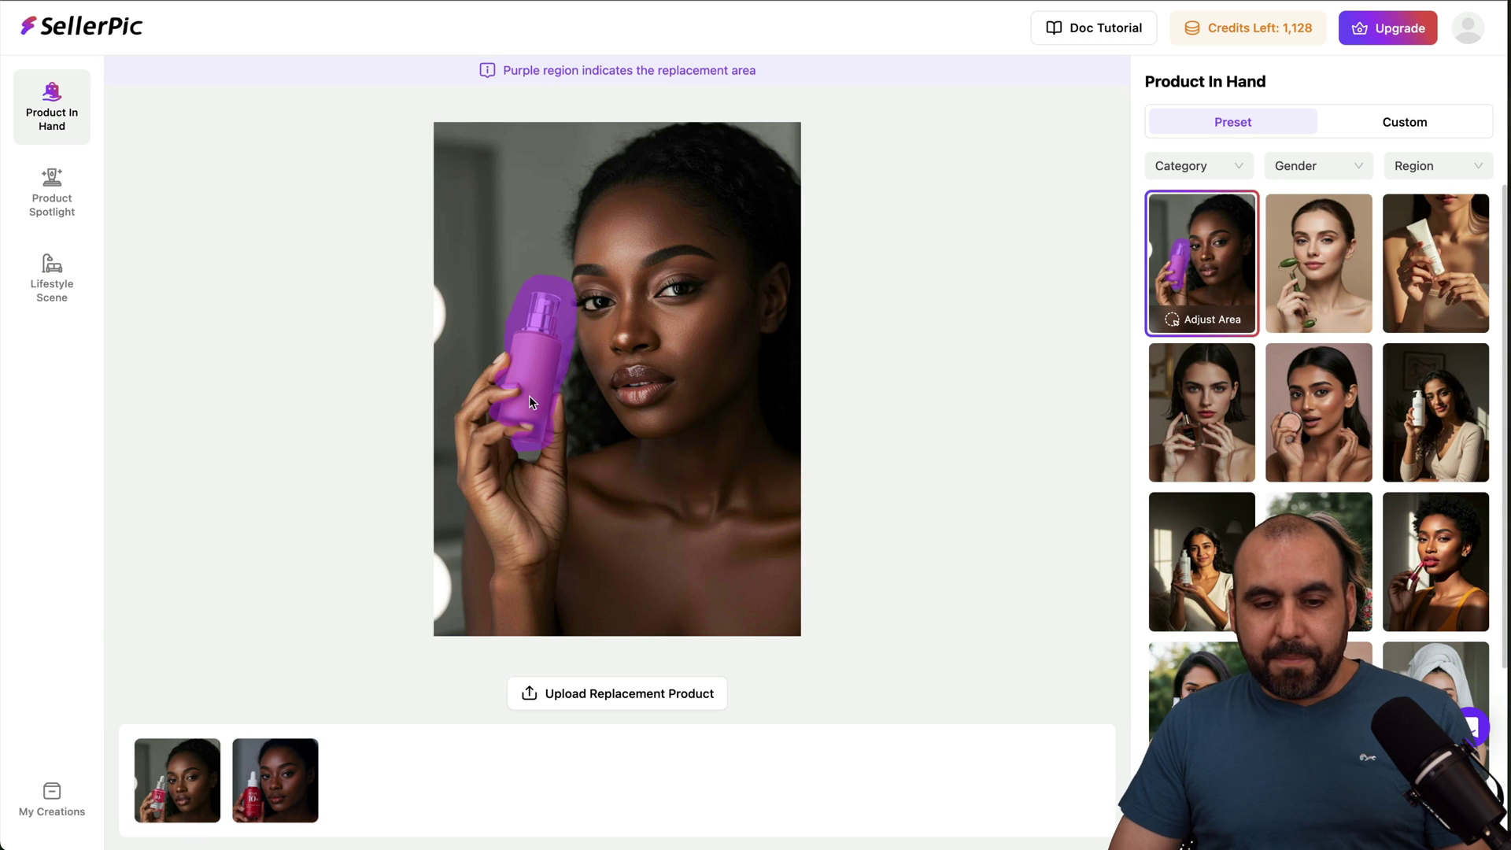
- Replace the product in the woman-holding-perfume image with the previously uploaded serum
left_click(1212, 433)
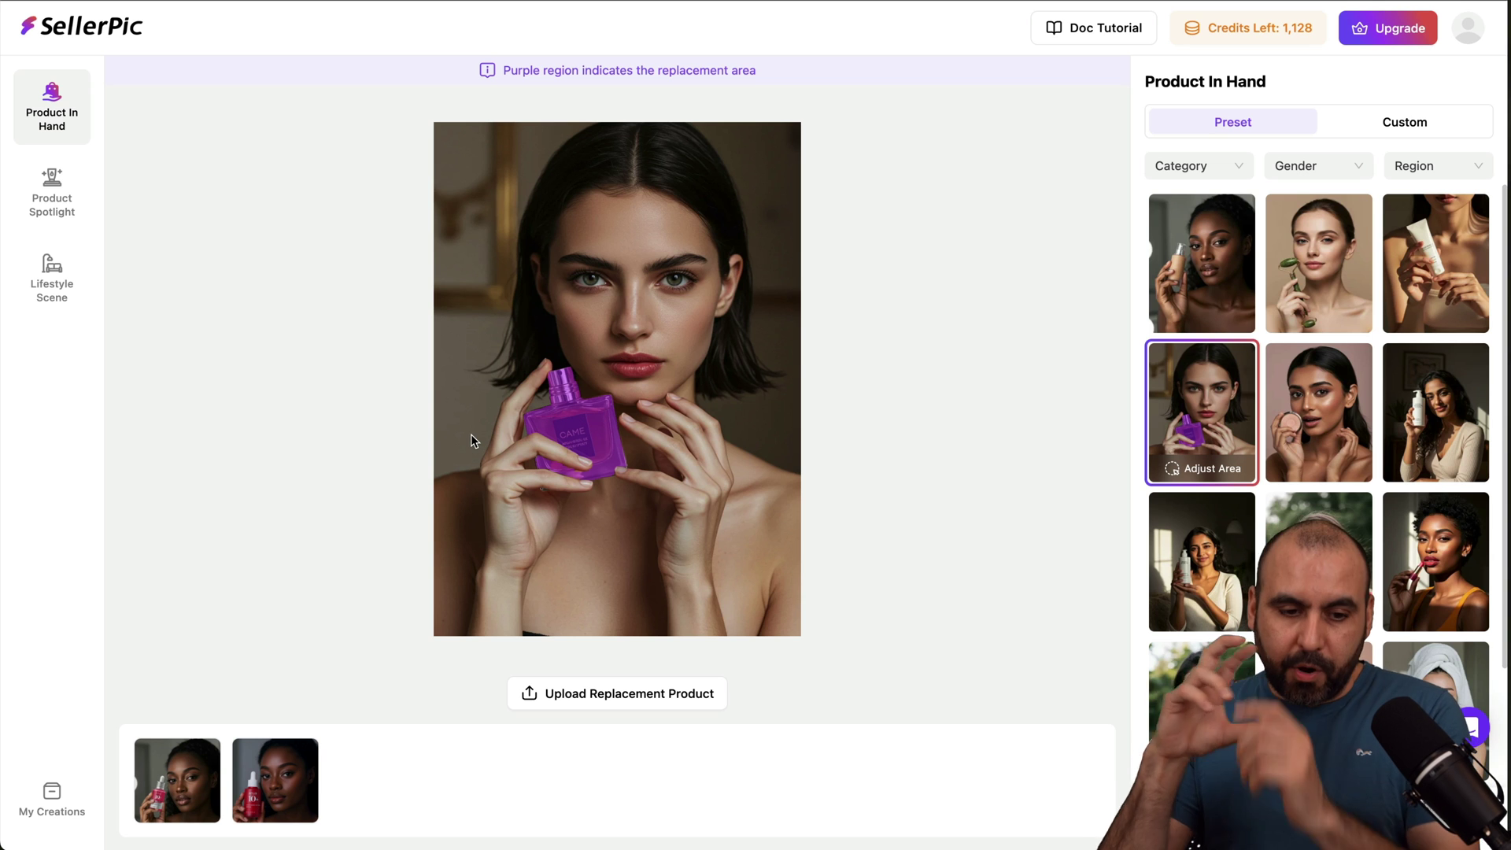
left_click(651, 691)
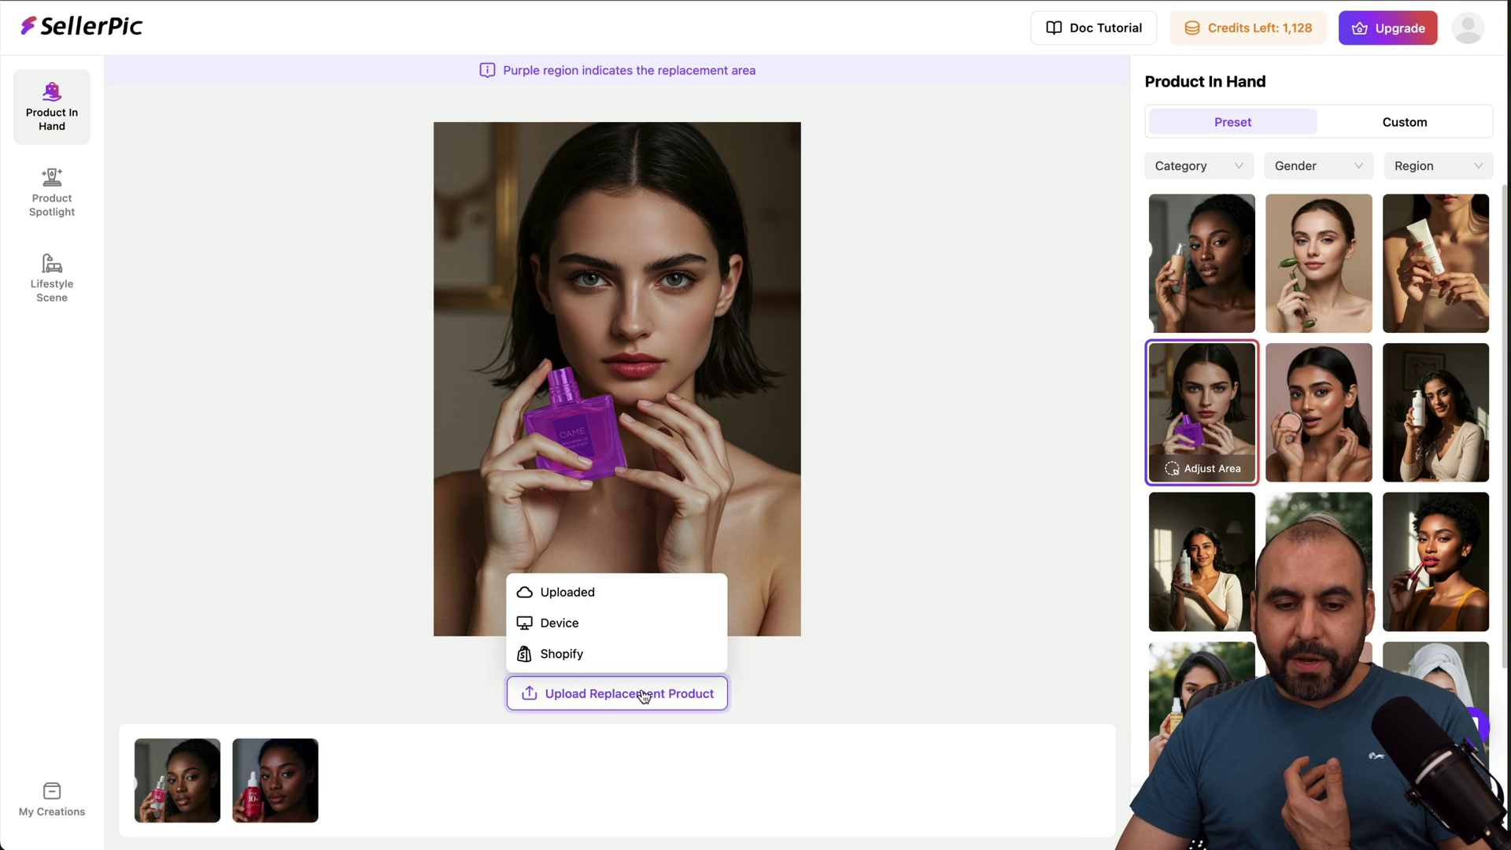
left_click(625, 599)
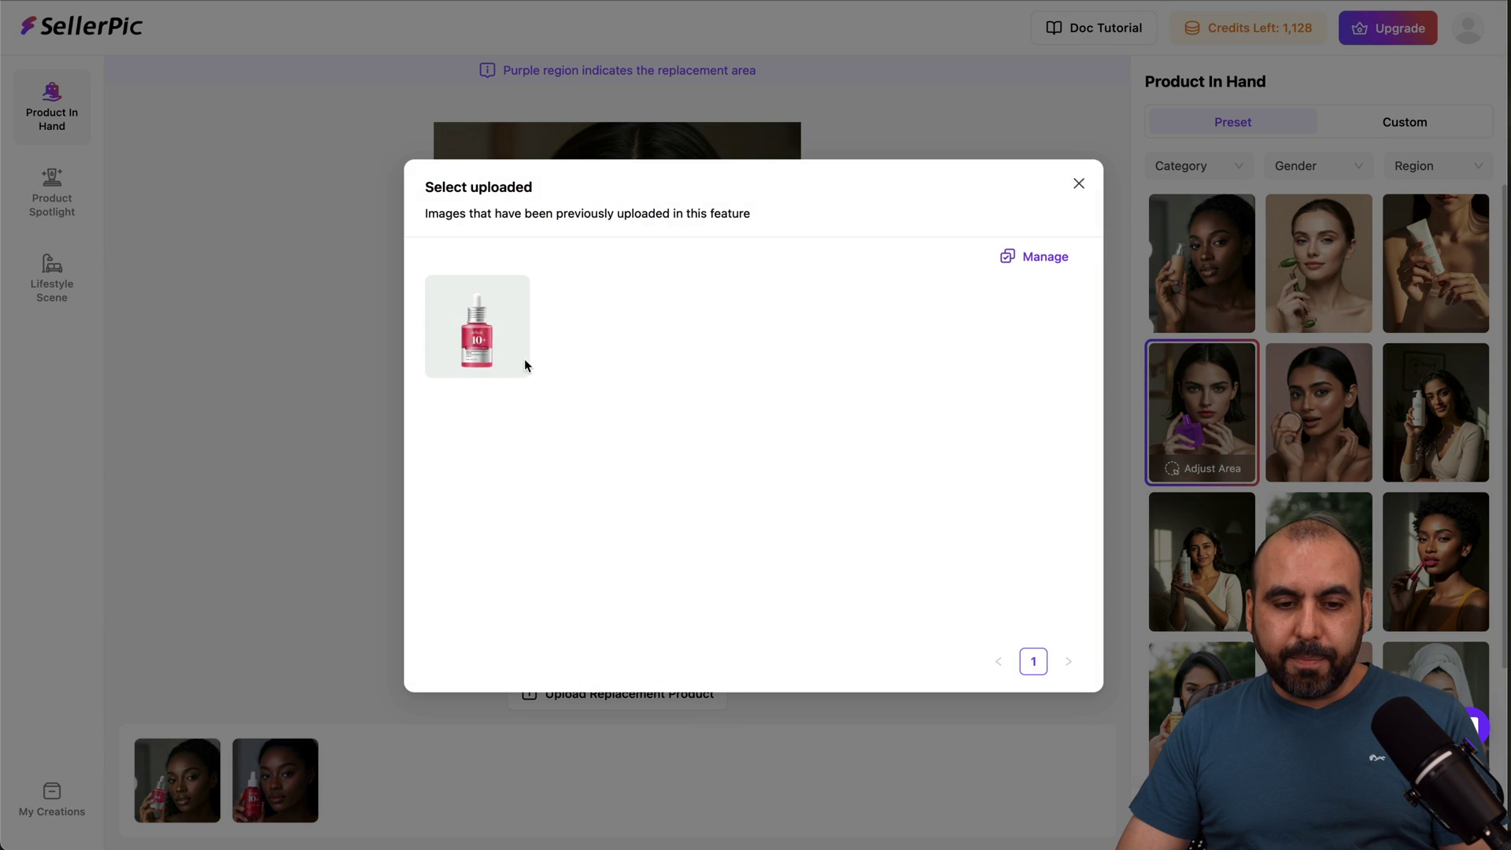
left_click(522, 358)
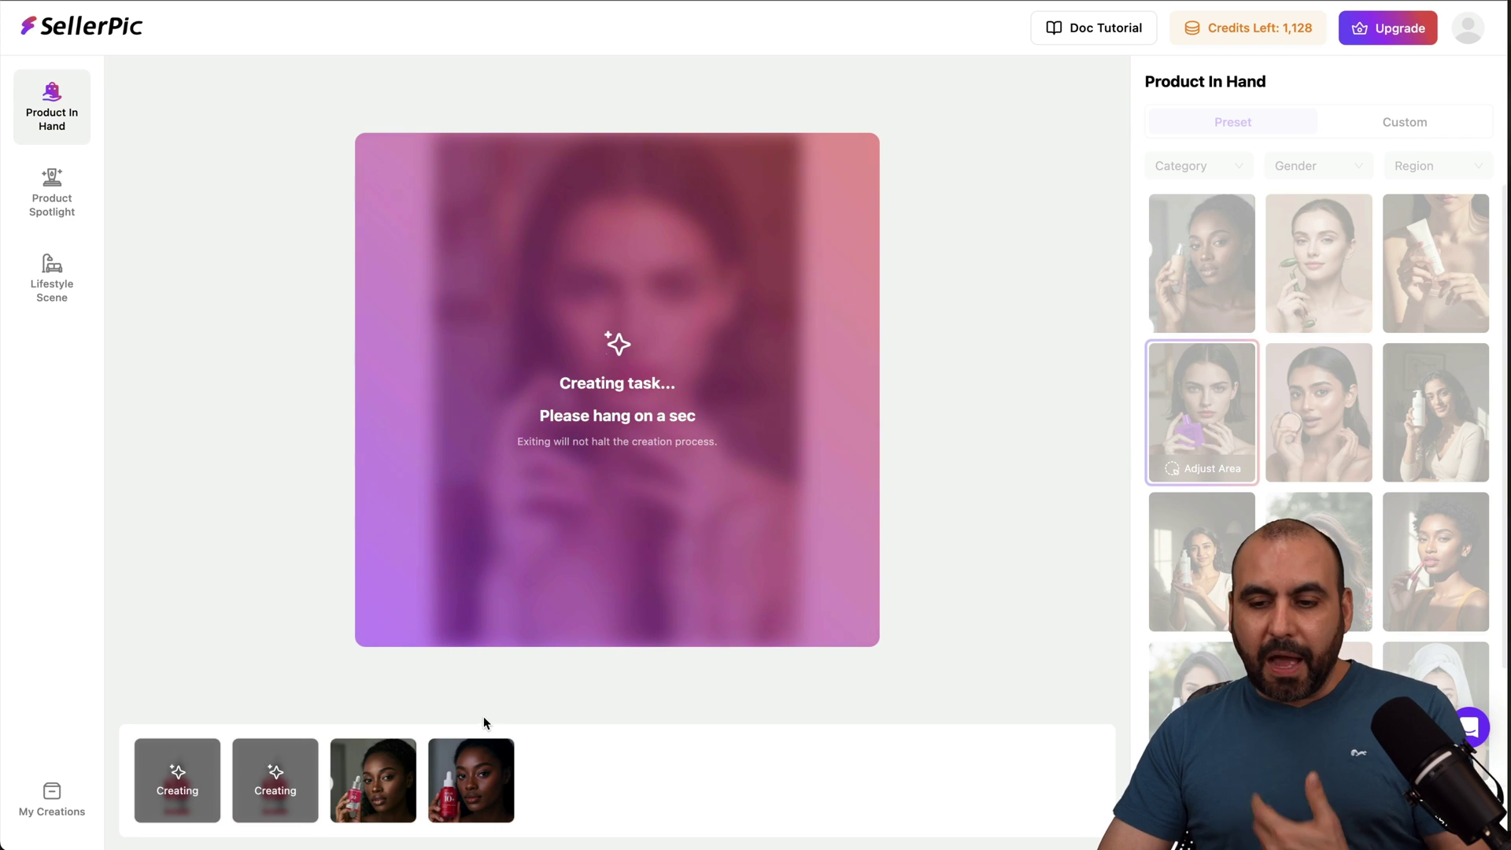
- Preview the generated serum result, then switch to the Product Spotlight tool
left_click(375, 793)
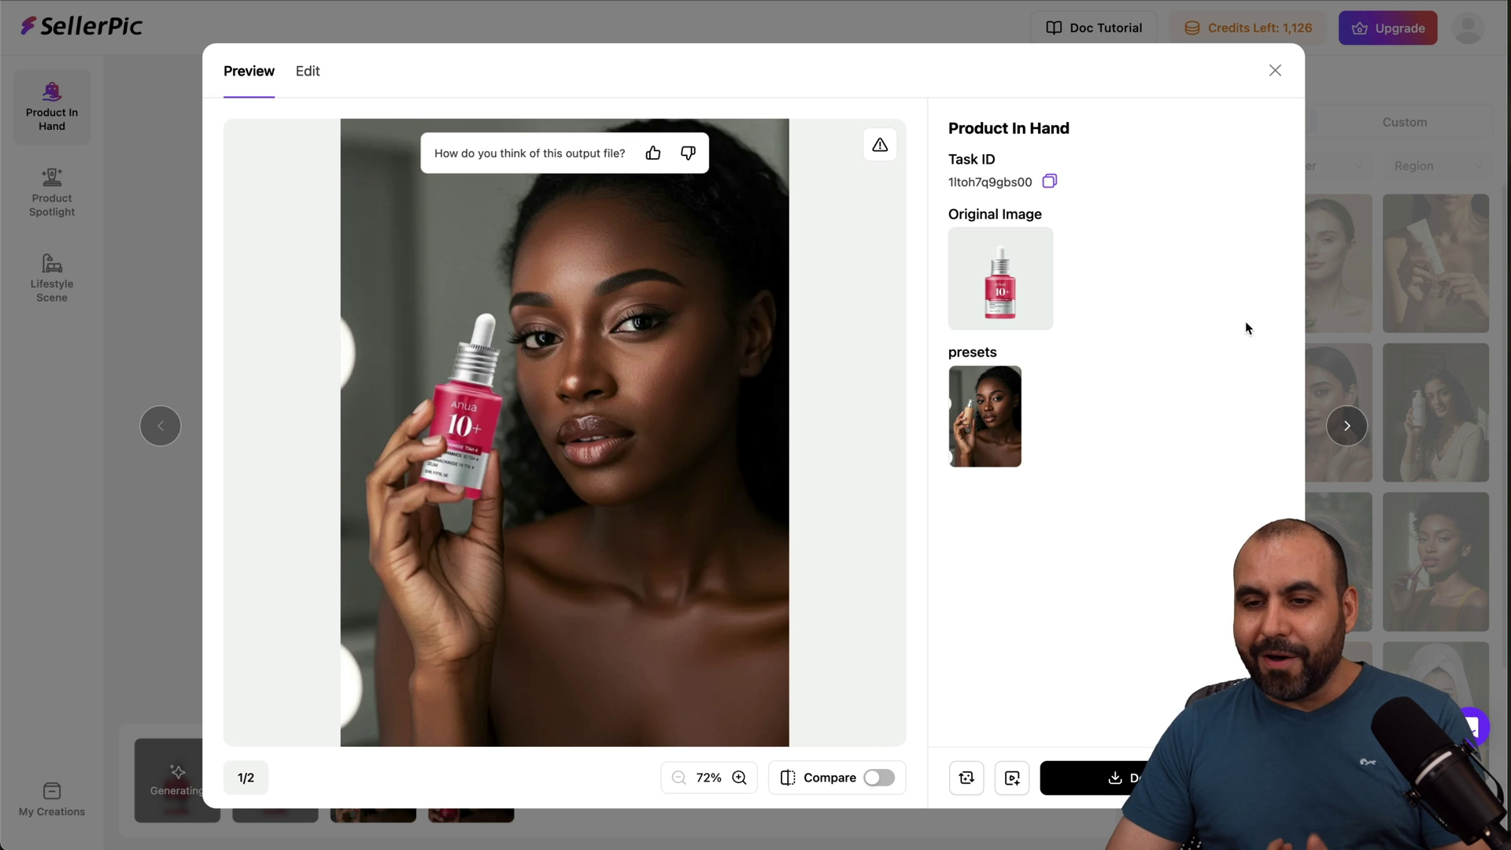
left_click(1273, 73)
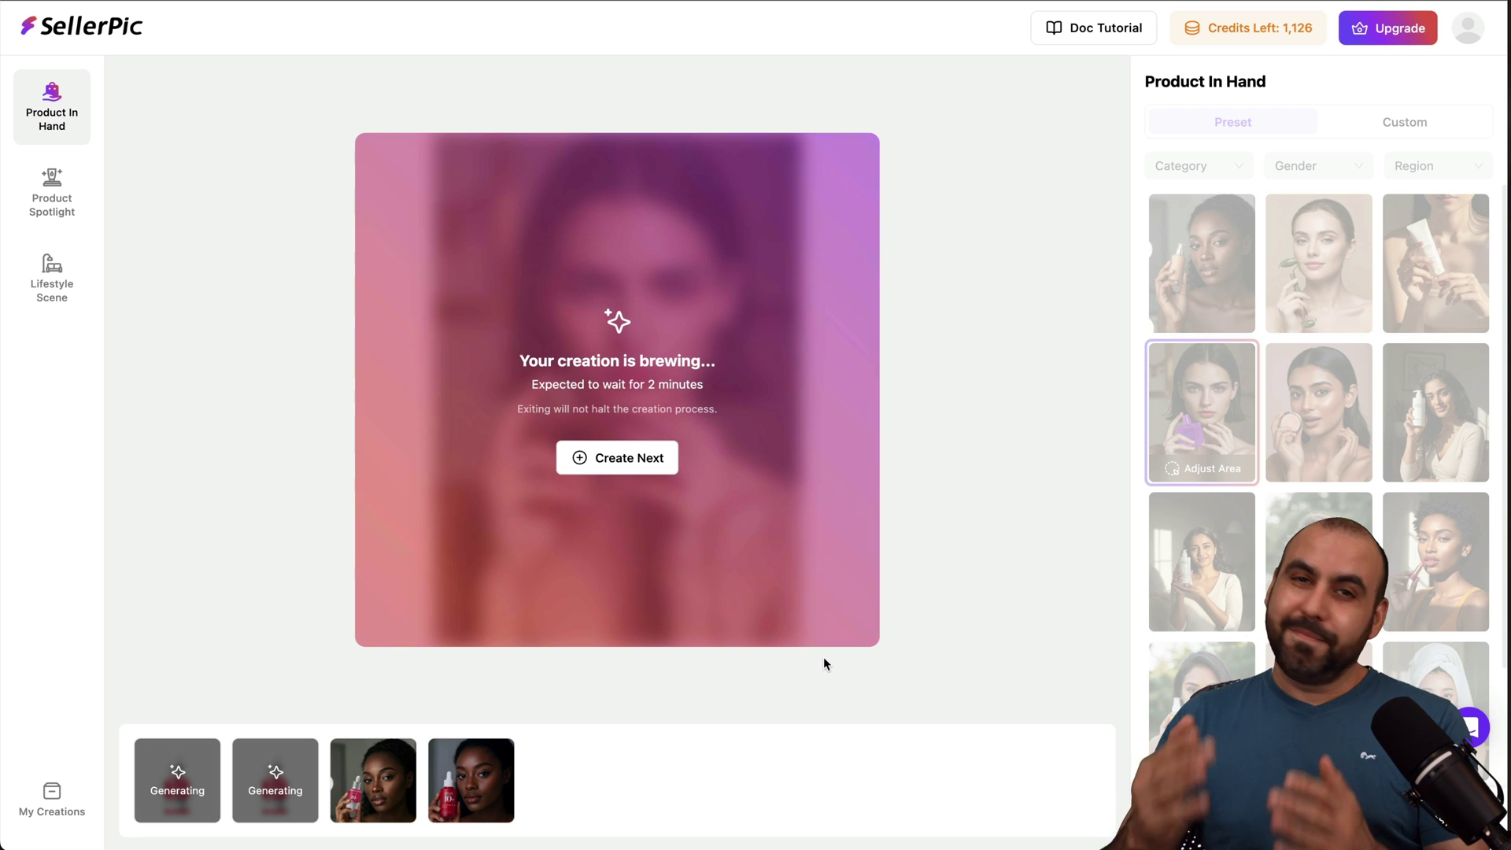
left_click(58, 210)
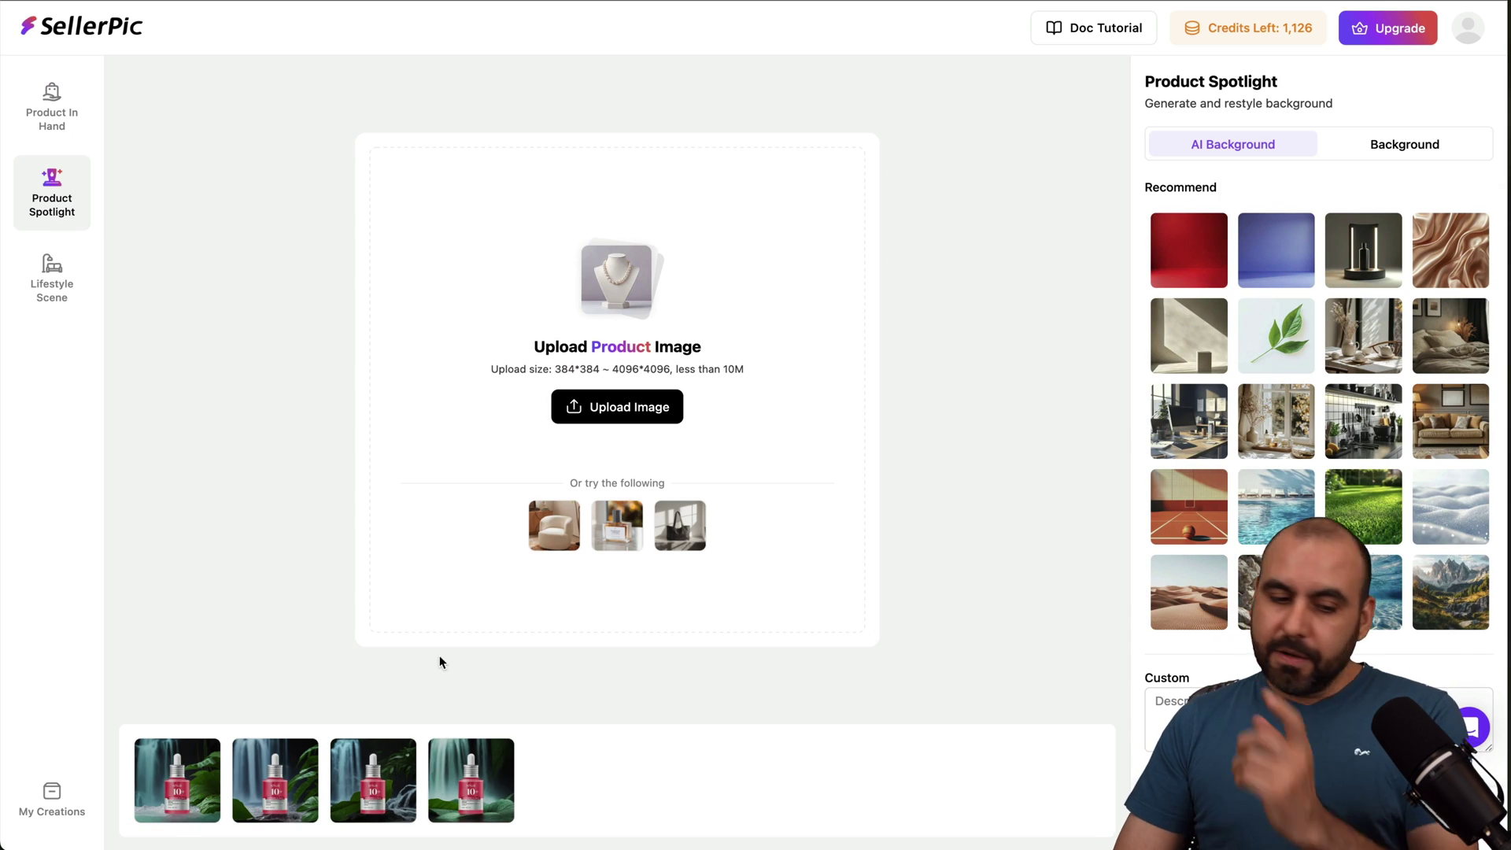
- Preview the first waterfall serum result, compare Background and AI Background options, then open Lifestyle Scene
left_click(203, 781)
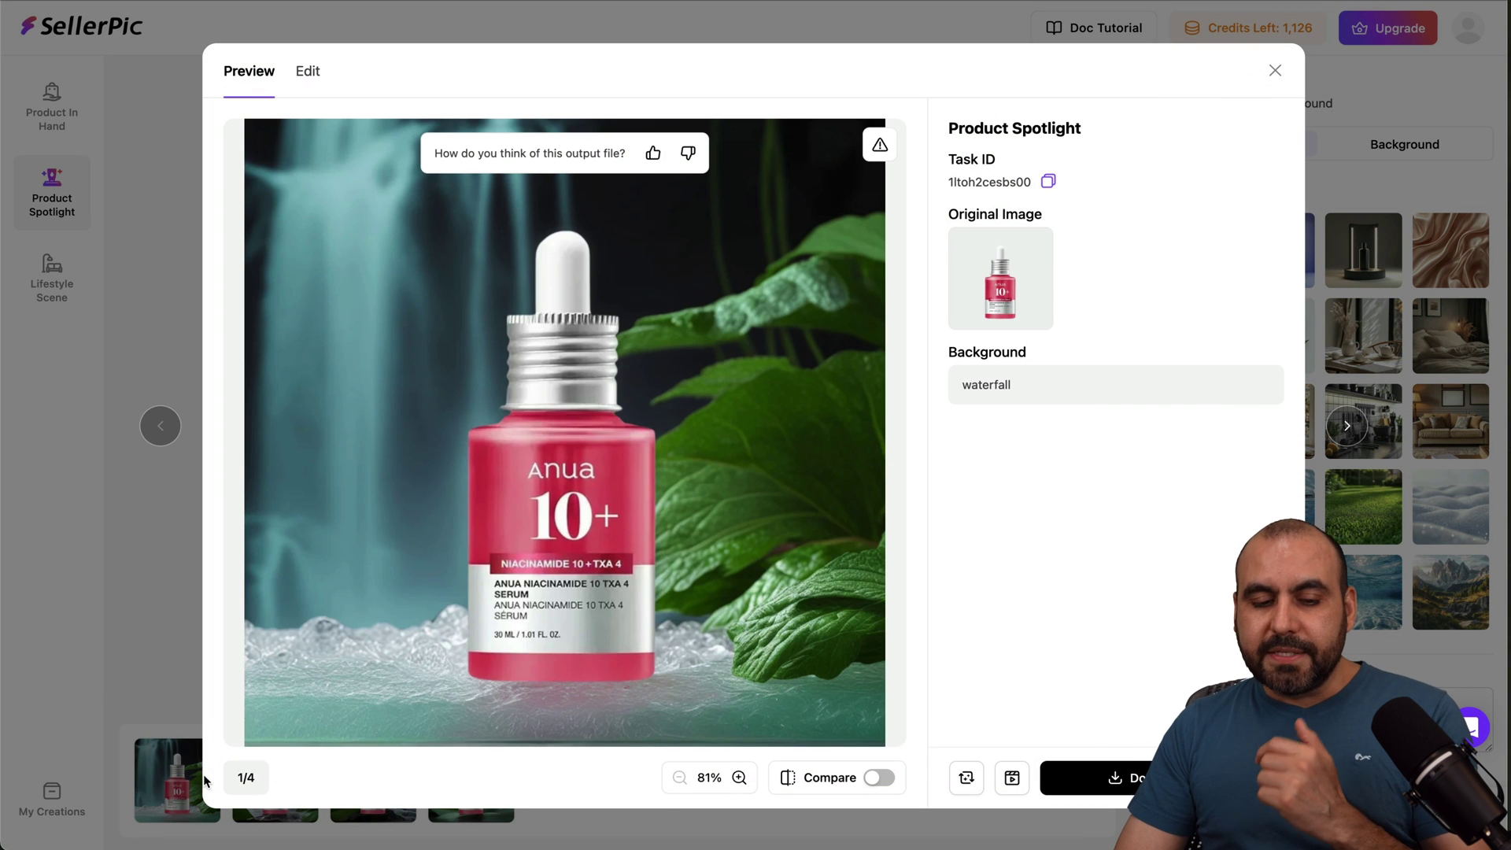
left_click(1275, 70)
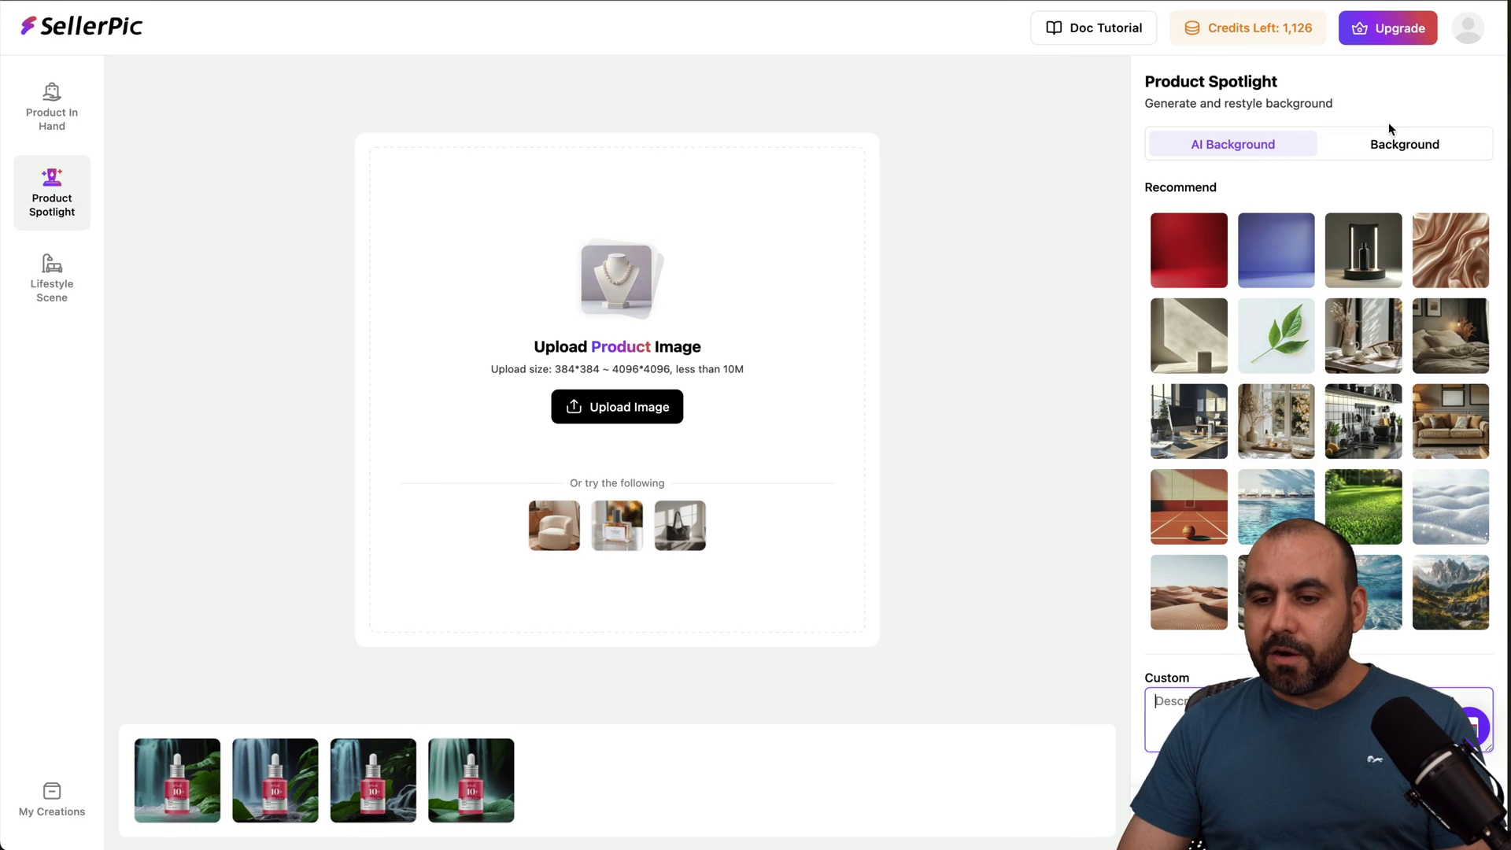
left_click(1377, 144)
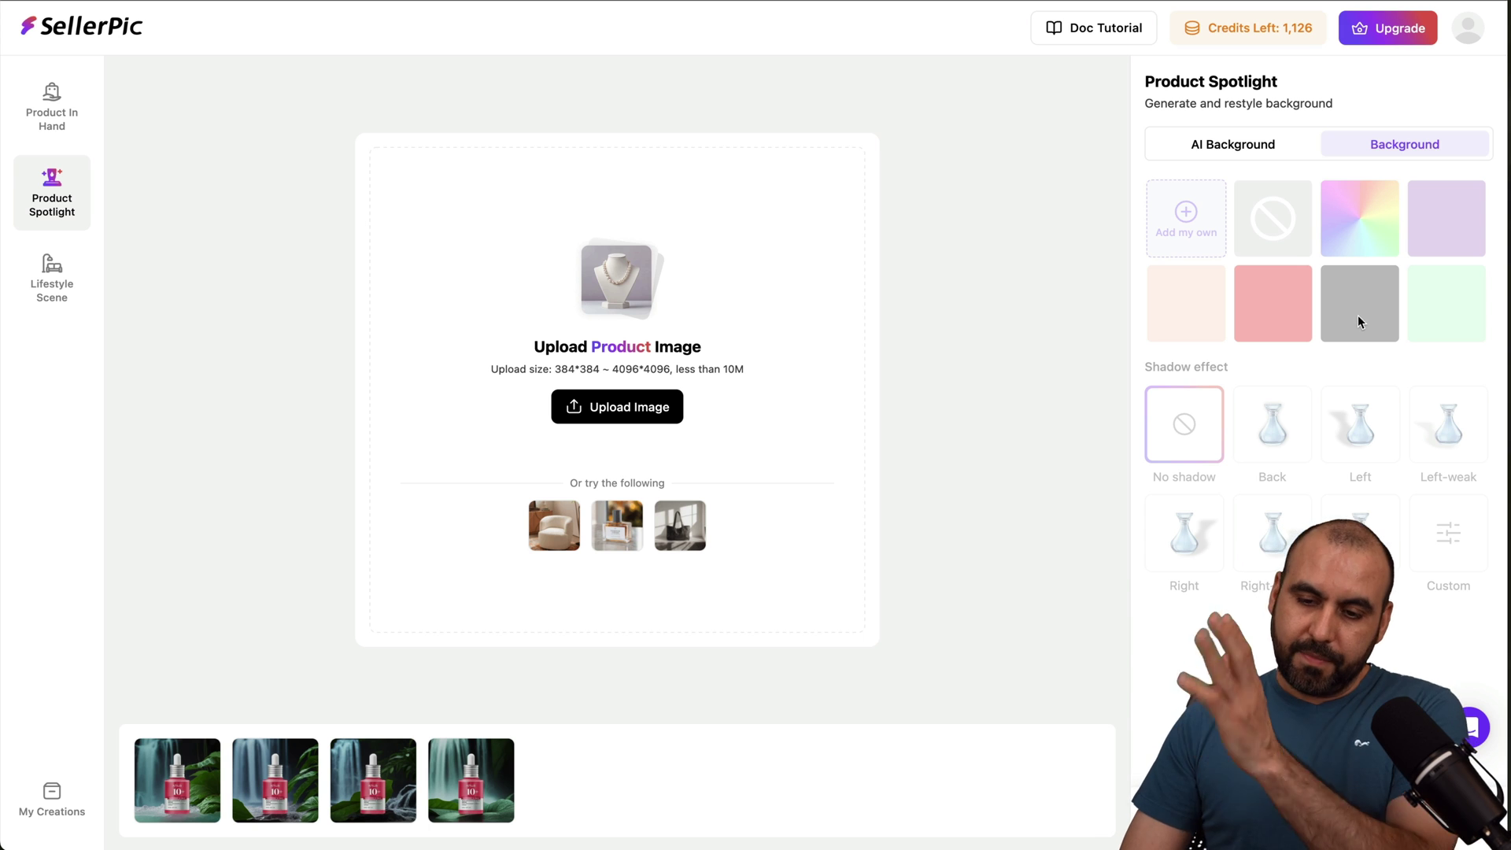
left_click(1291, 154)
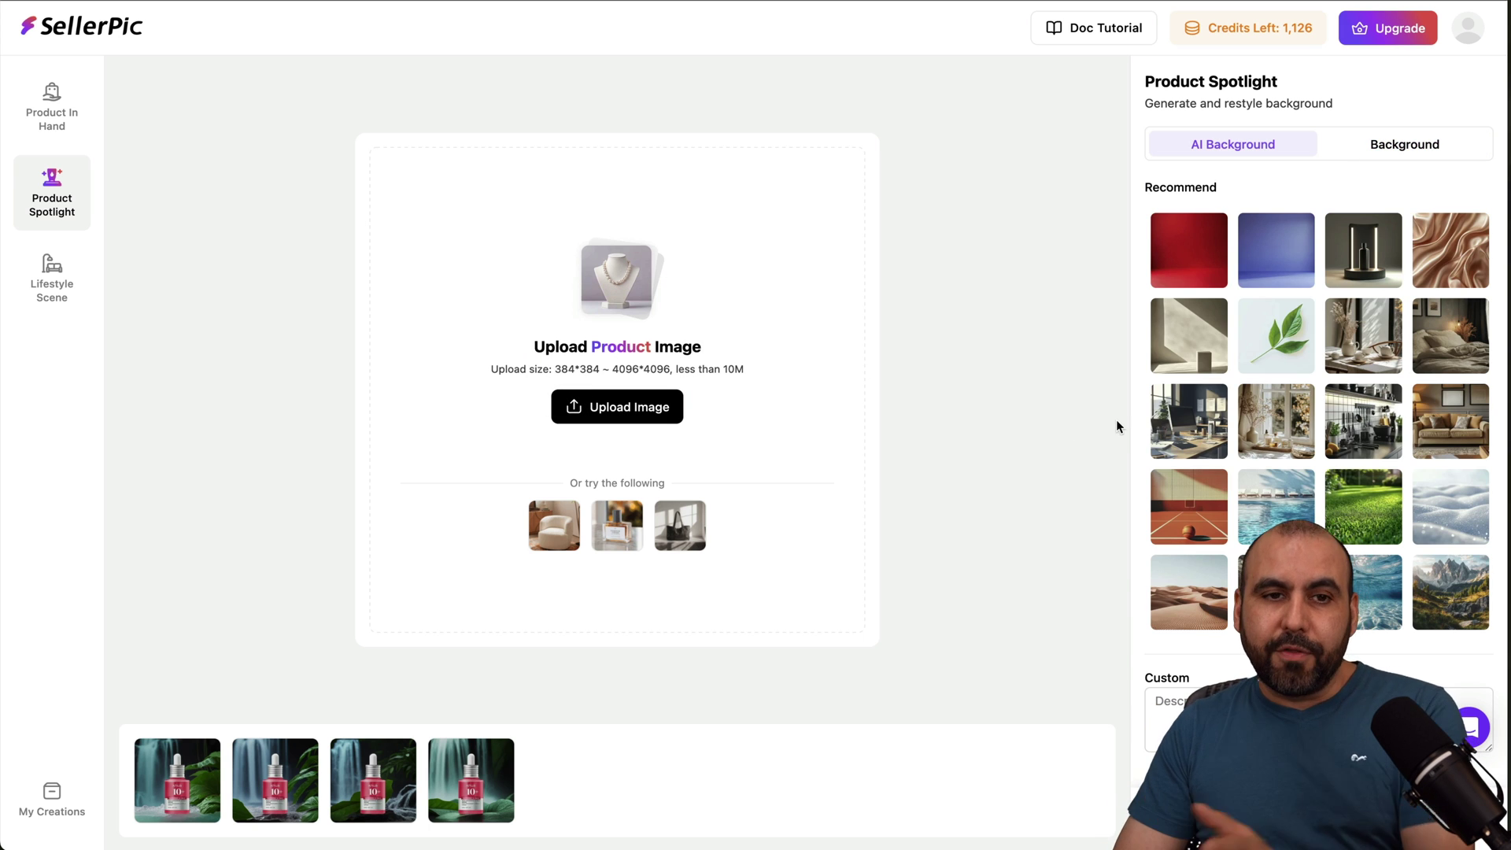
left_click(55, 295)
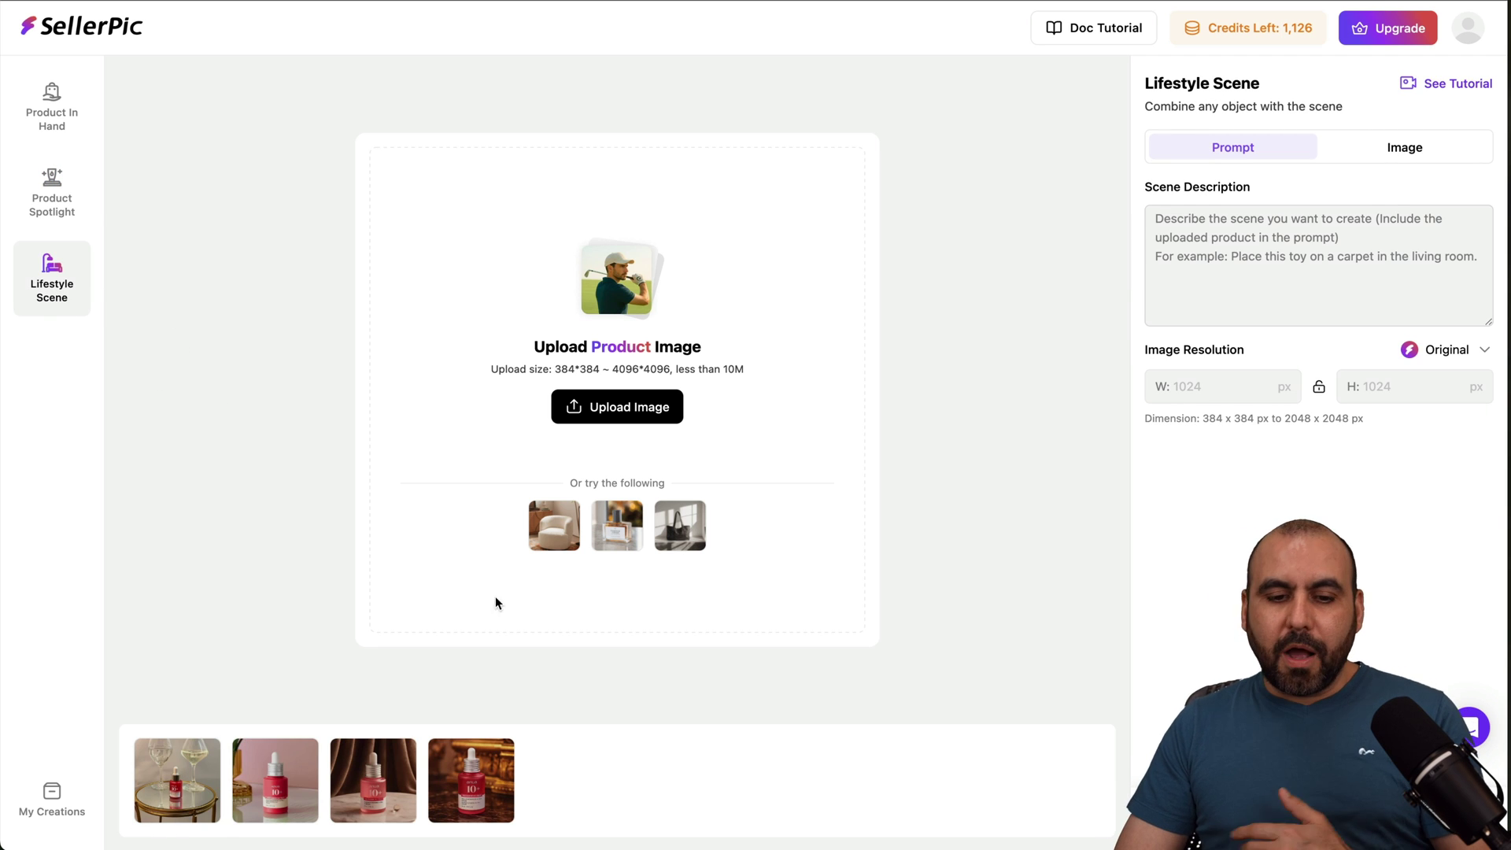
- Read the scene description of the bottle-on-luxurious-table result, then go back to the home page
left_click(177, 791)
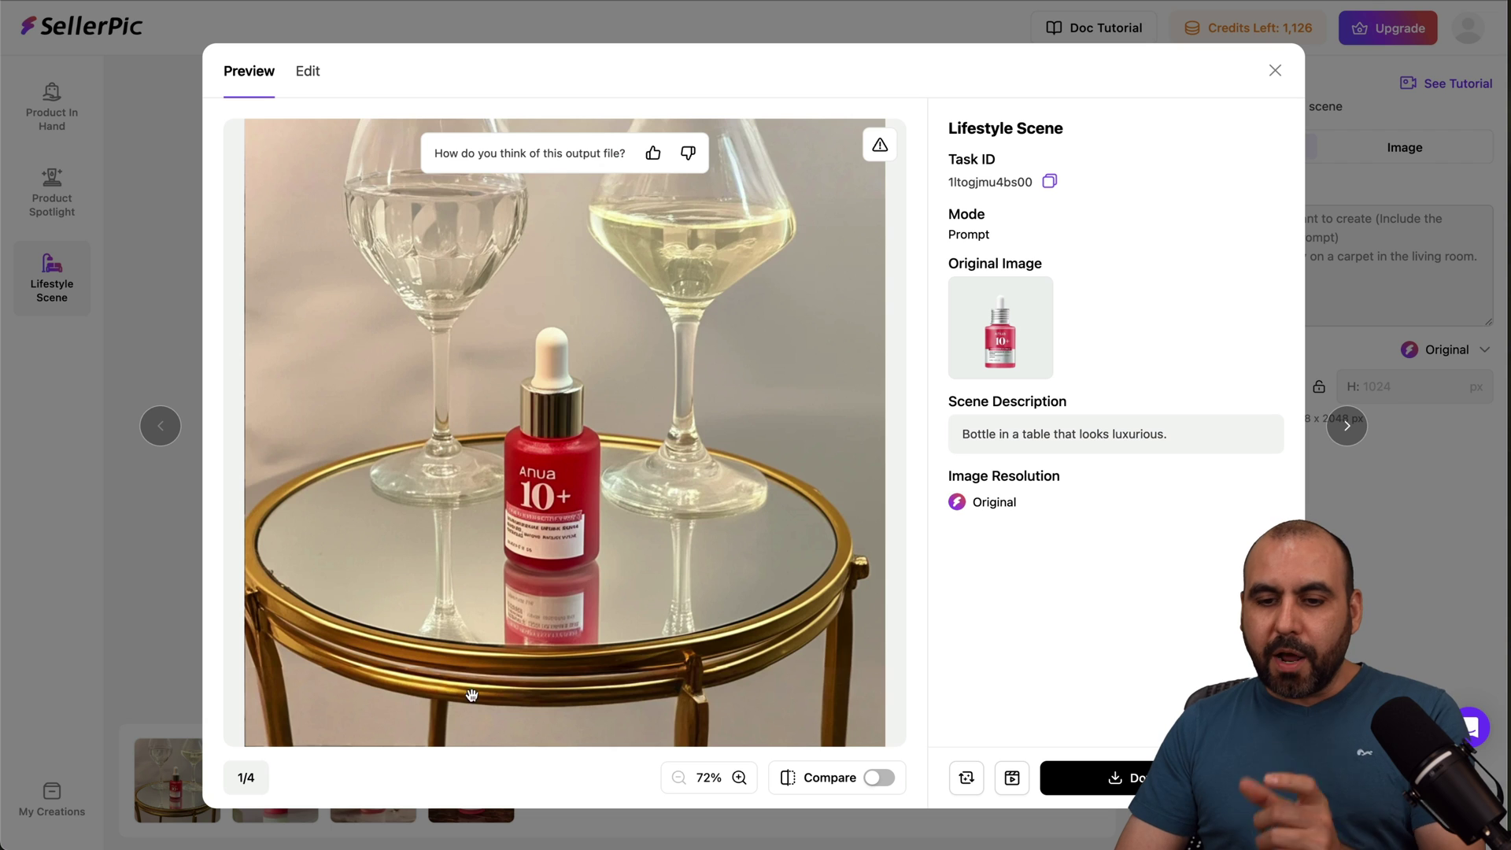
left_click_drag(981, 432, 1148, 435)
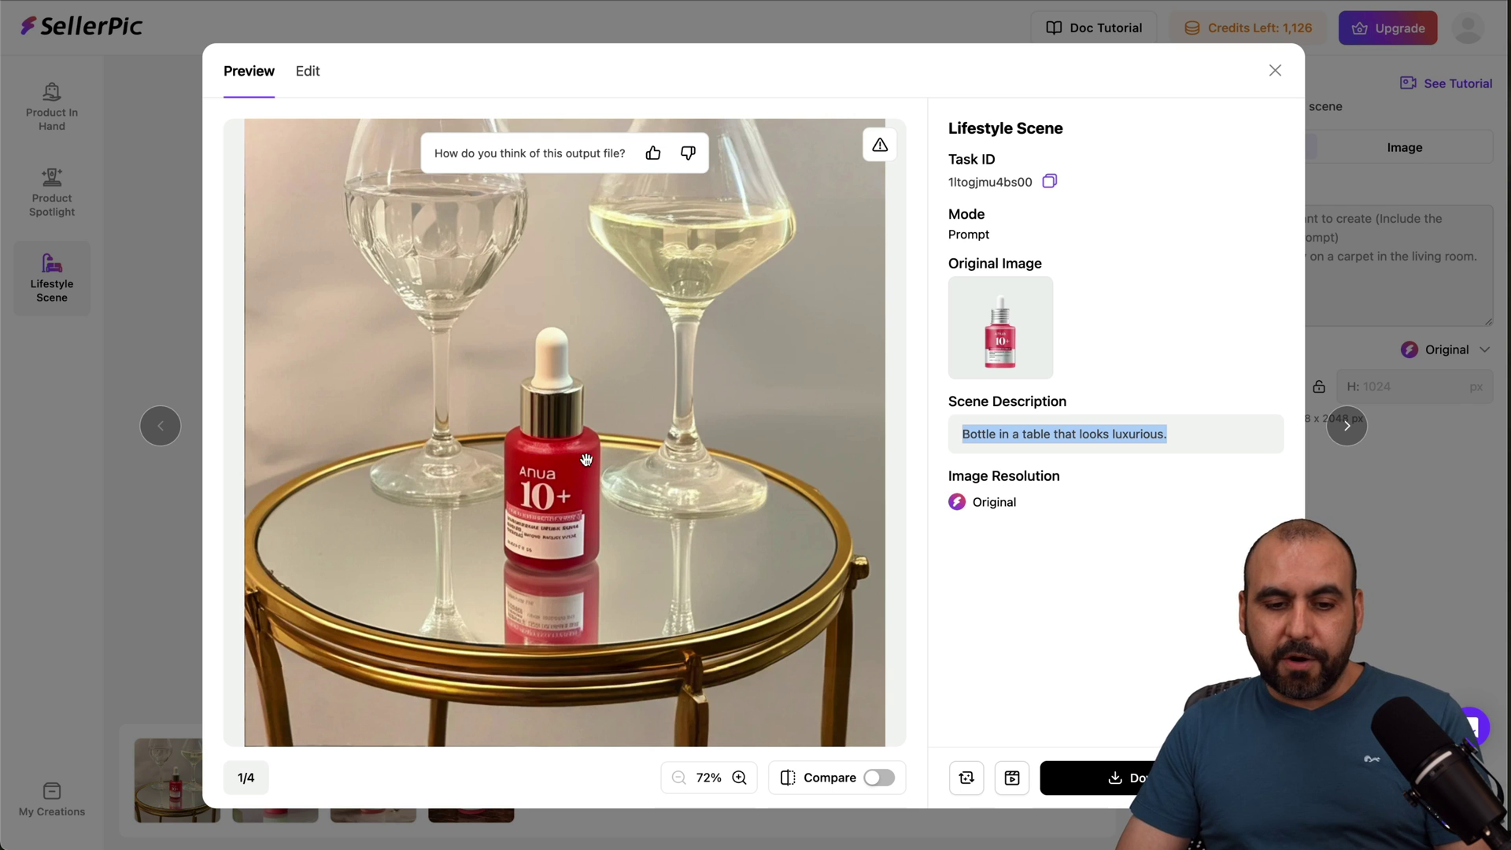
left_click(1272, 70)
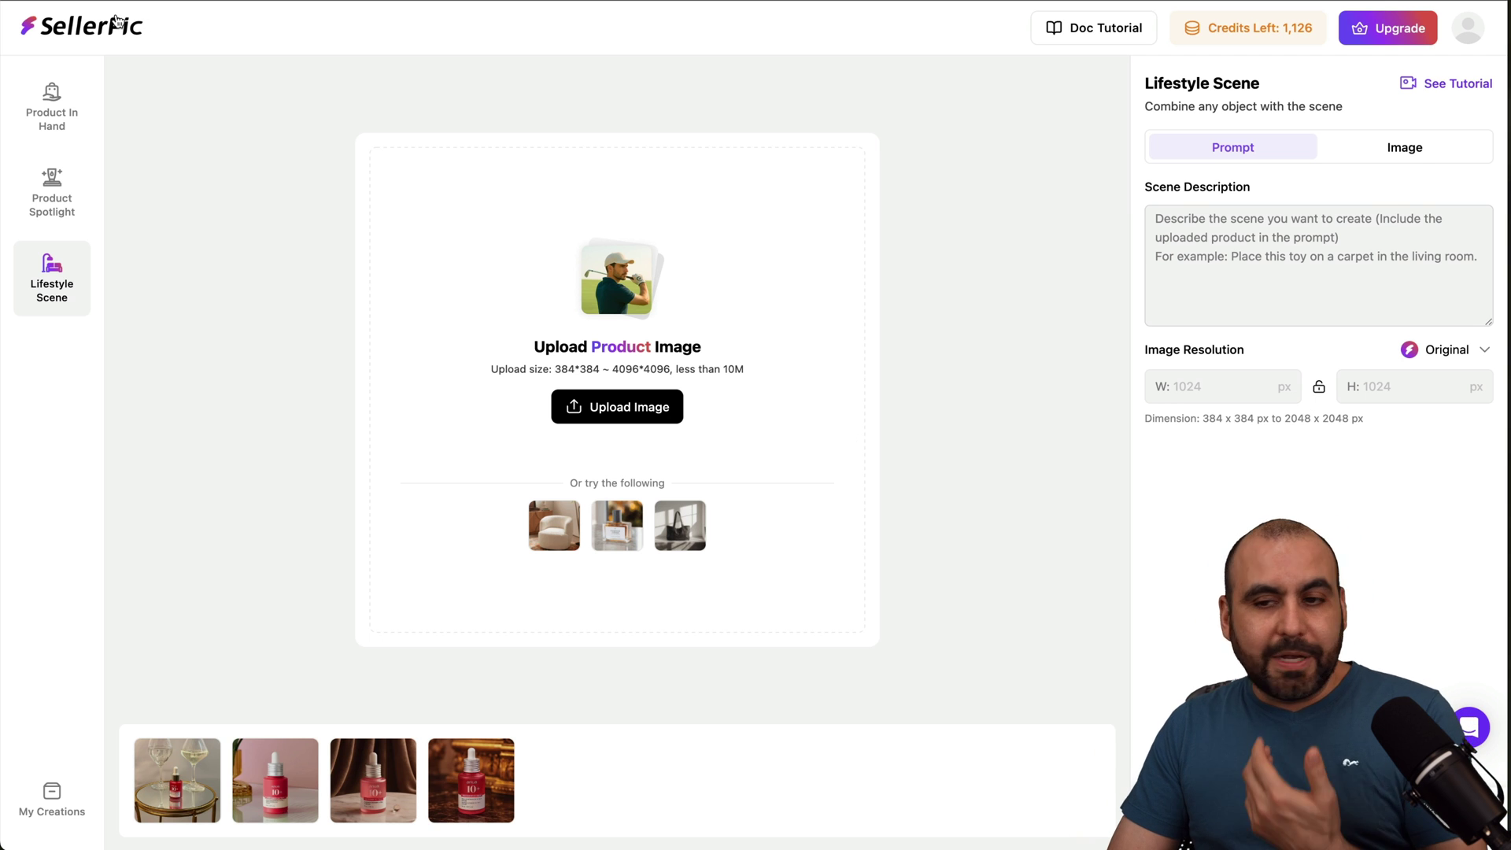
left_click(106, 25)
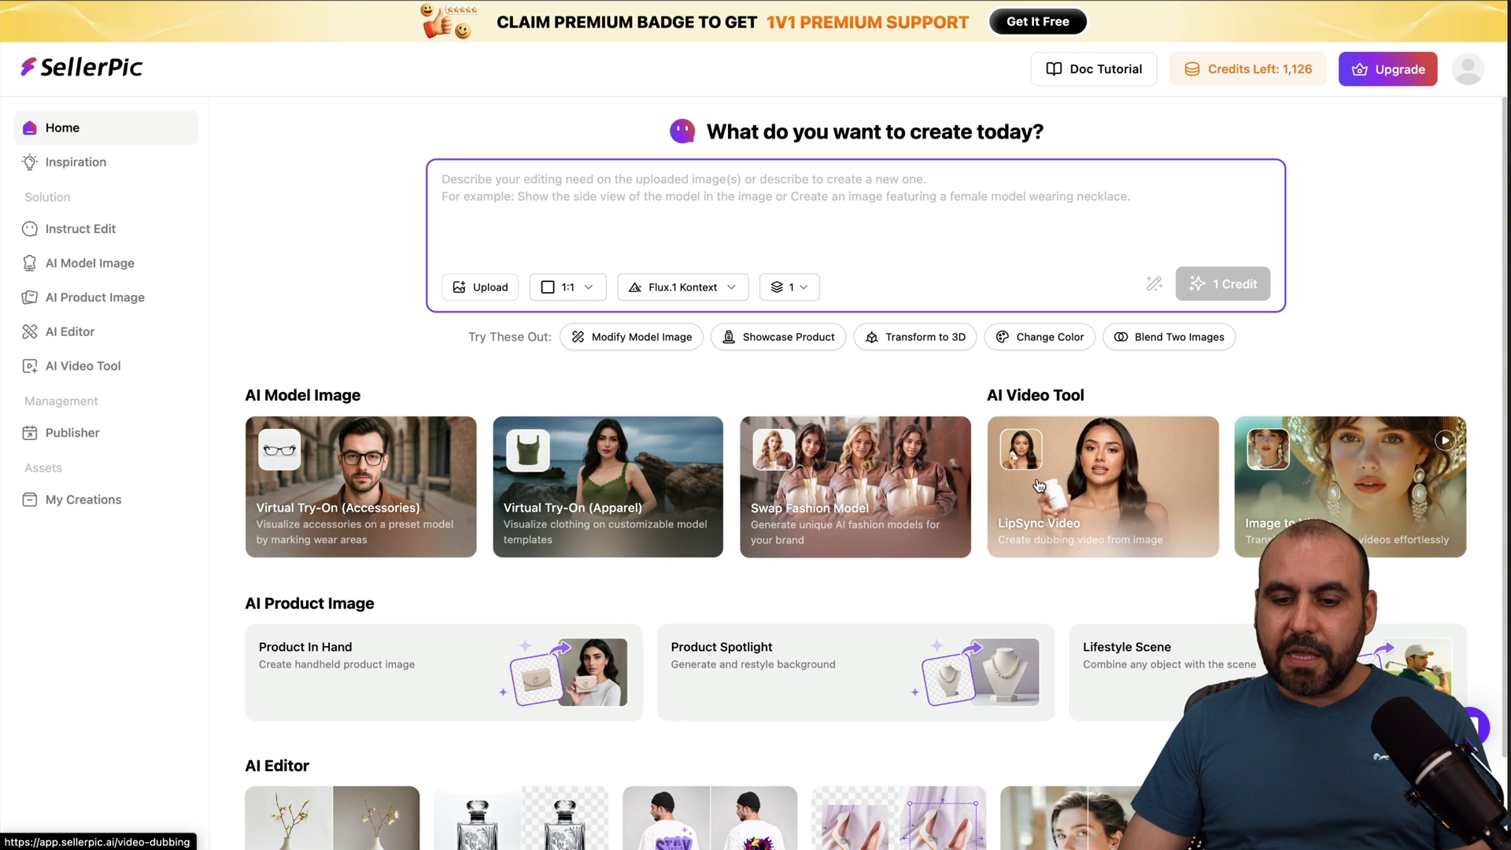
- Load the first LipSync Video sample model and scroll through the full voice library
left_click(1078, 543)
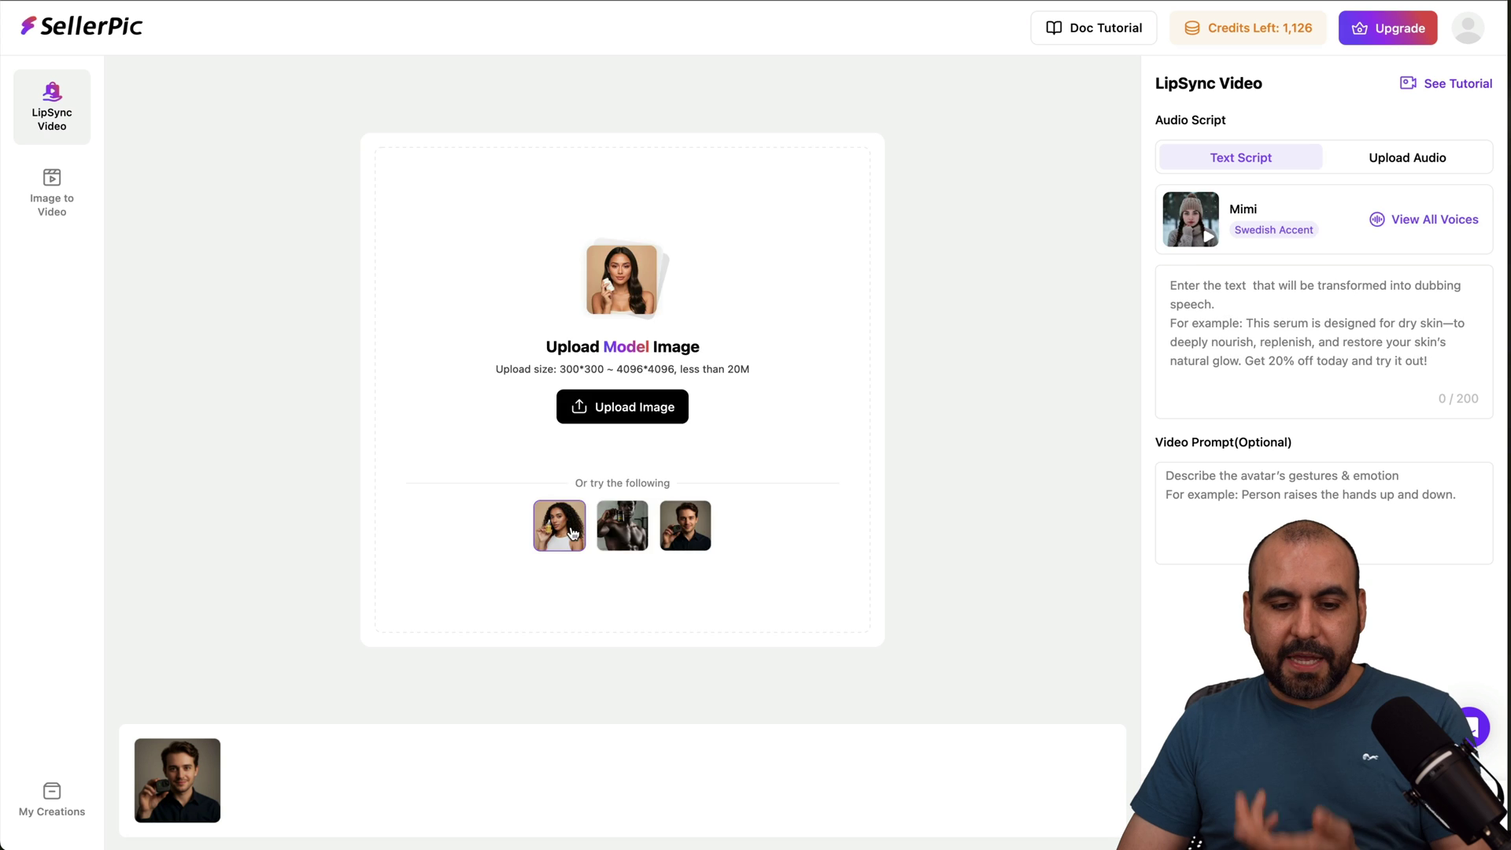
left_click(572, 533)
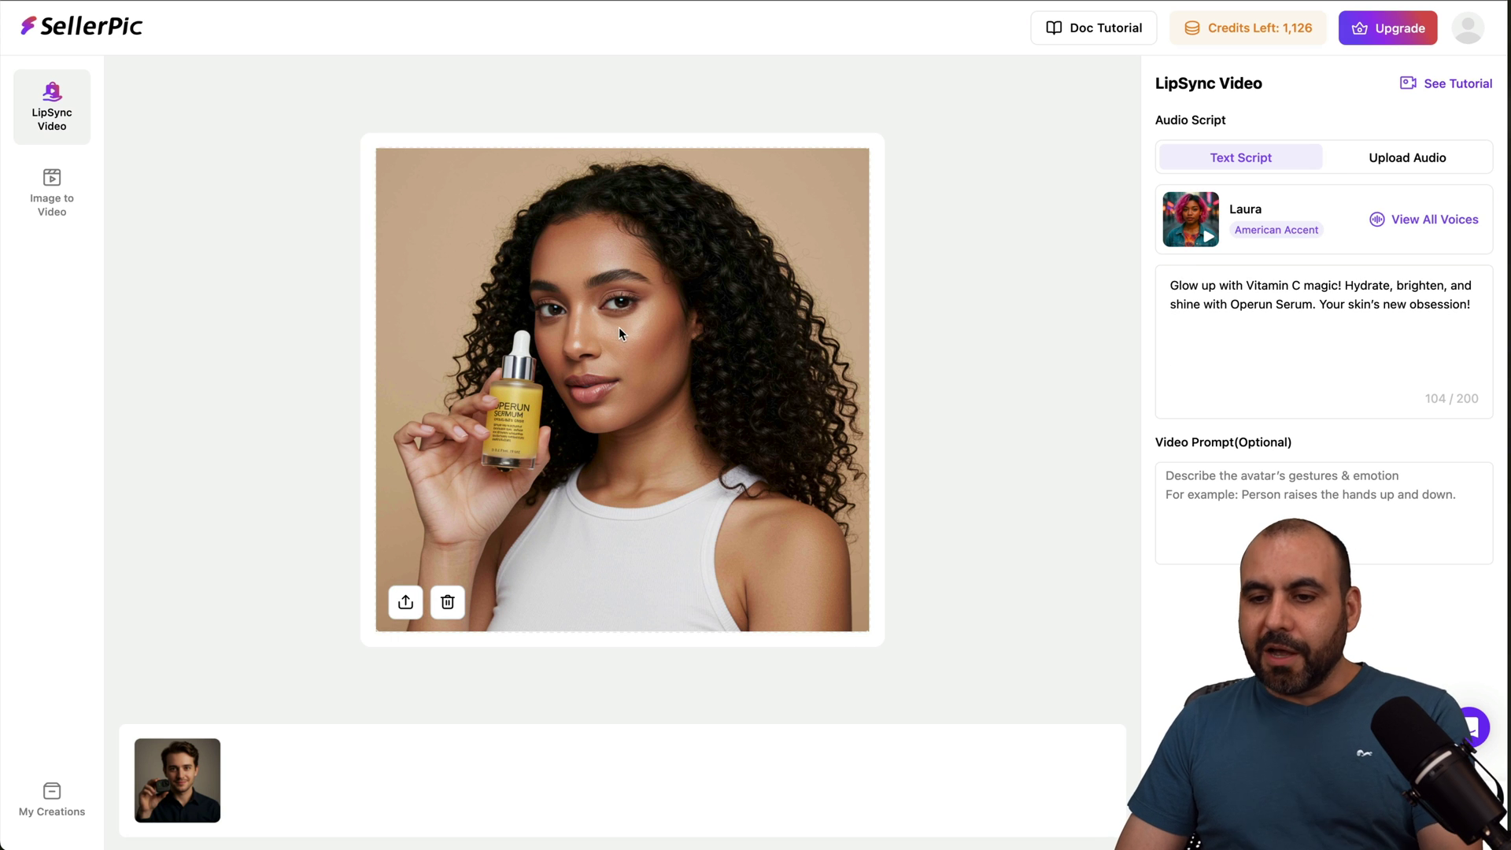
left_click(1432, 224)
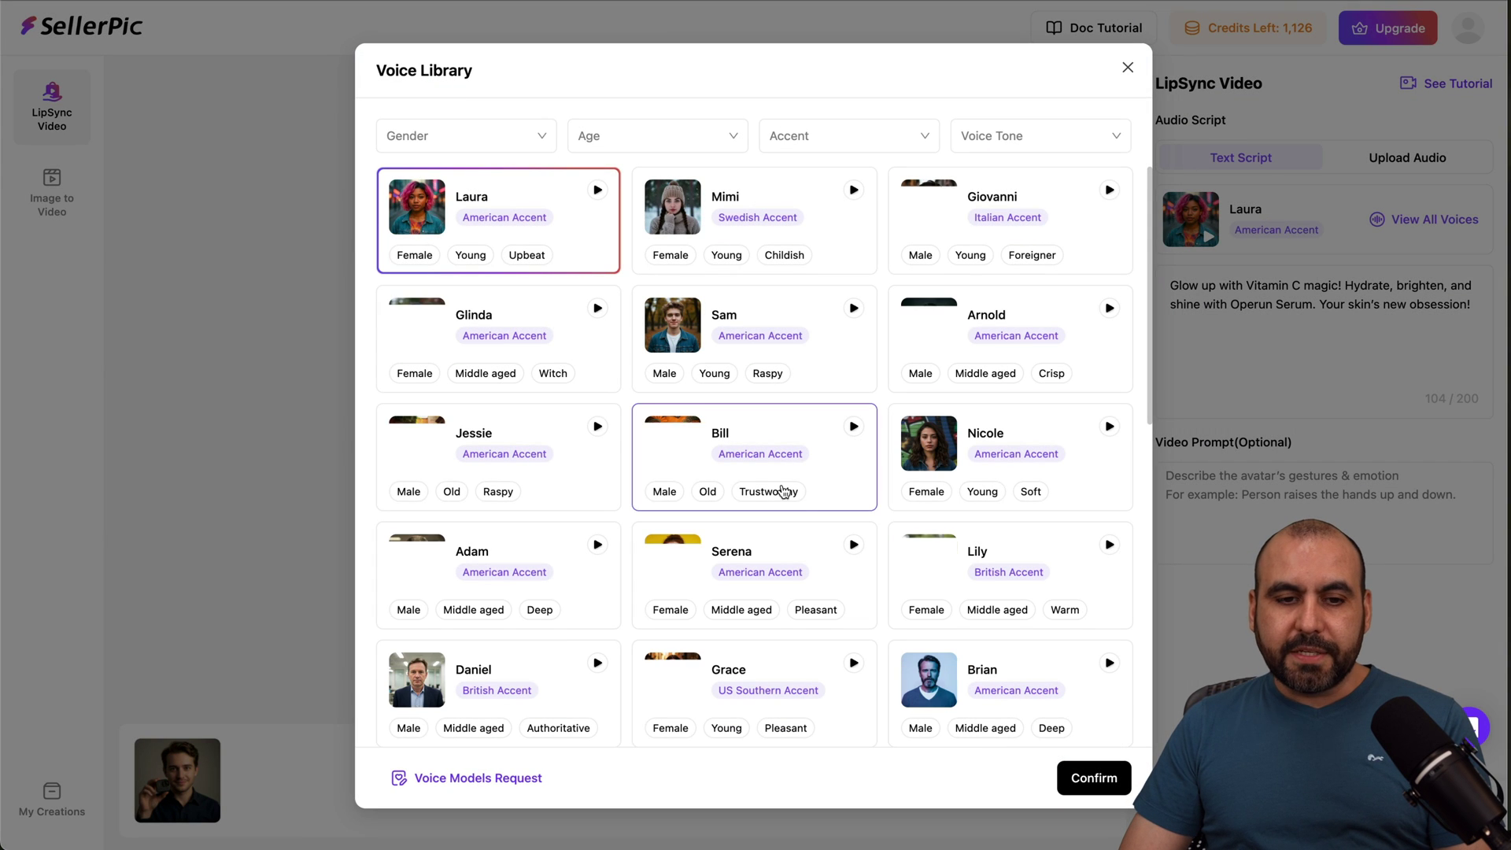
left_click(704, 543)
scroll(704, 539, "down", 4)
scroll(704, 539, "down", 8)
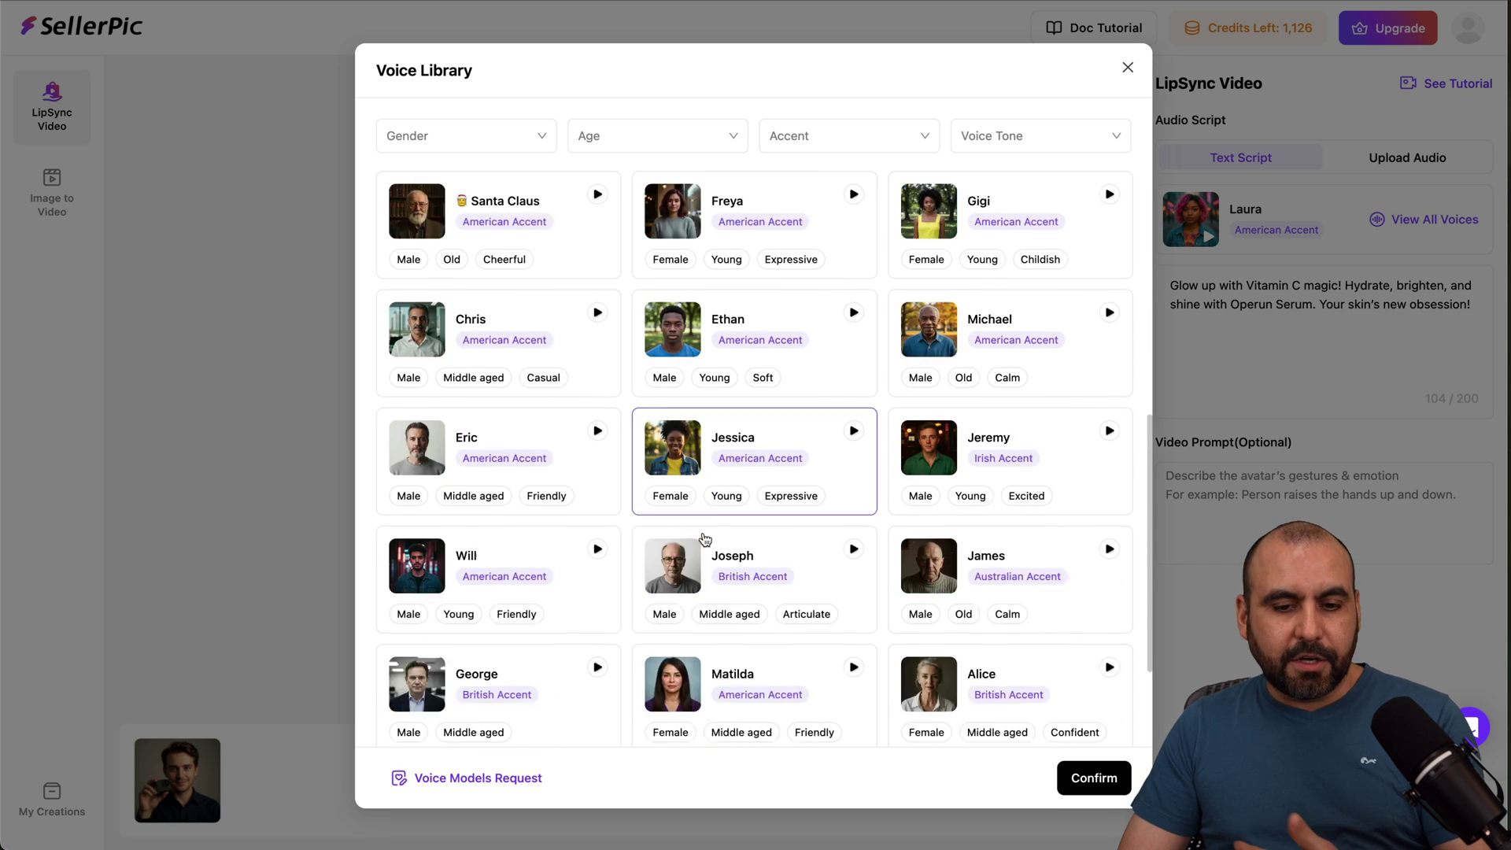
scroll(701, 533, "up", 11)
- Check the gender, age, accent and tone voice filters, then close the library keeping Laura
left_click(513, 135)
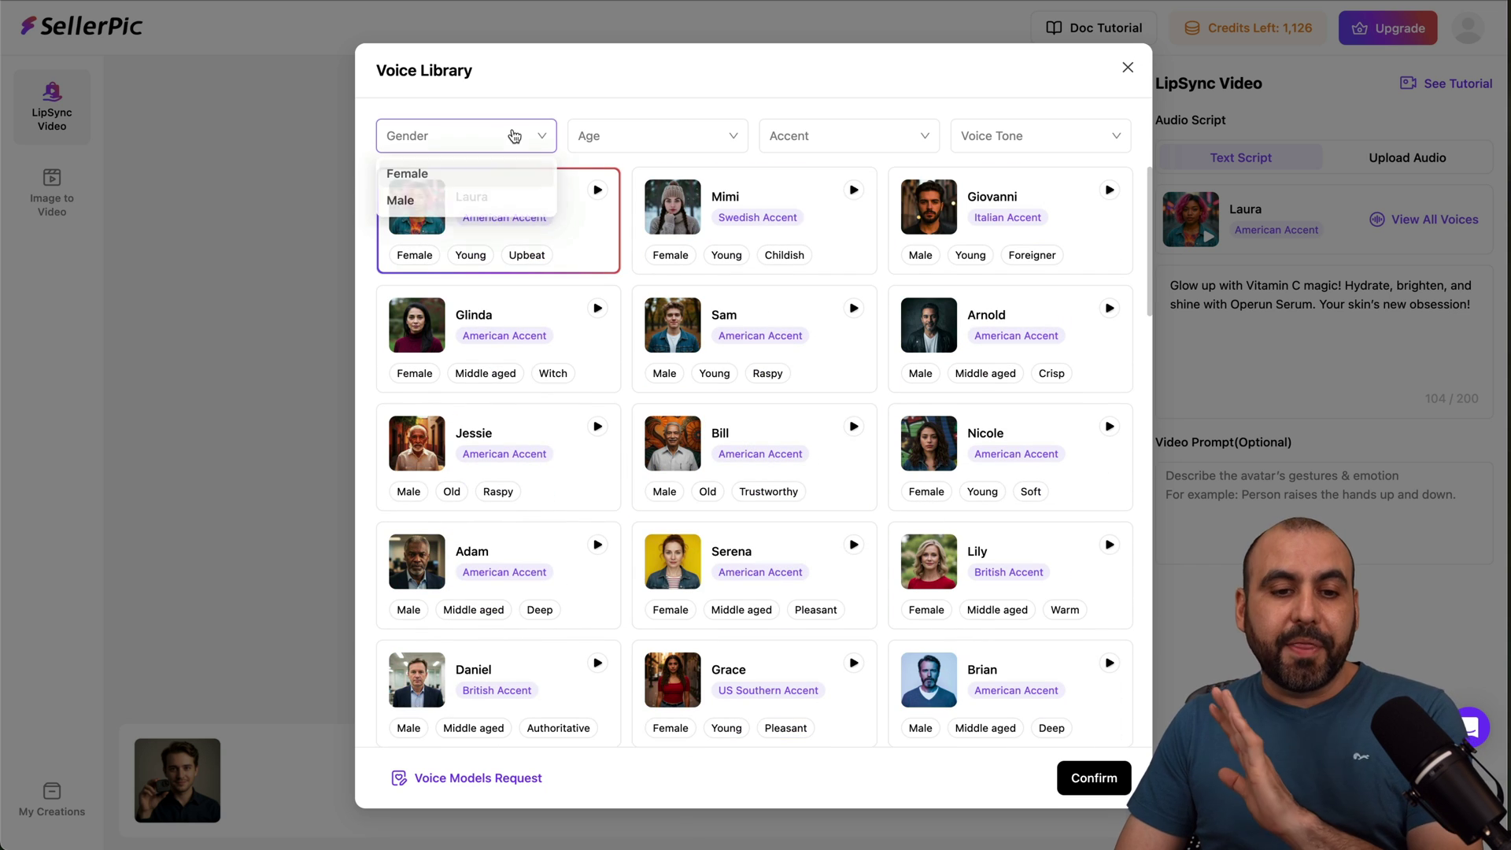
left_click(665, 139)
left_click(803, 135)
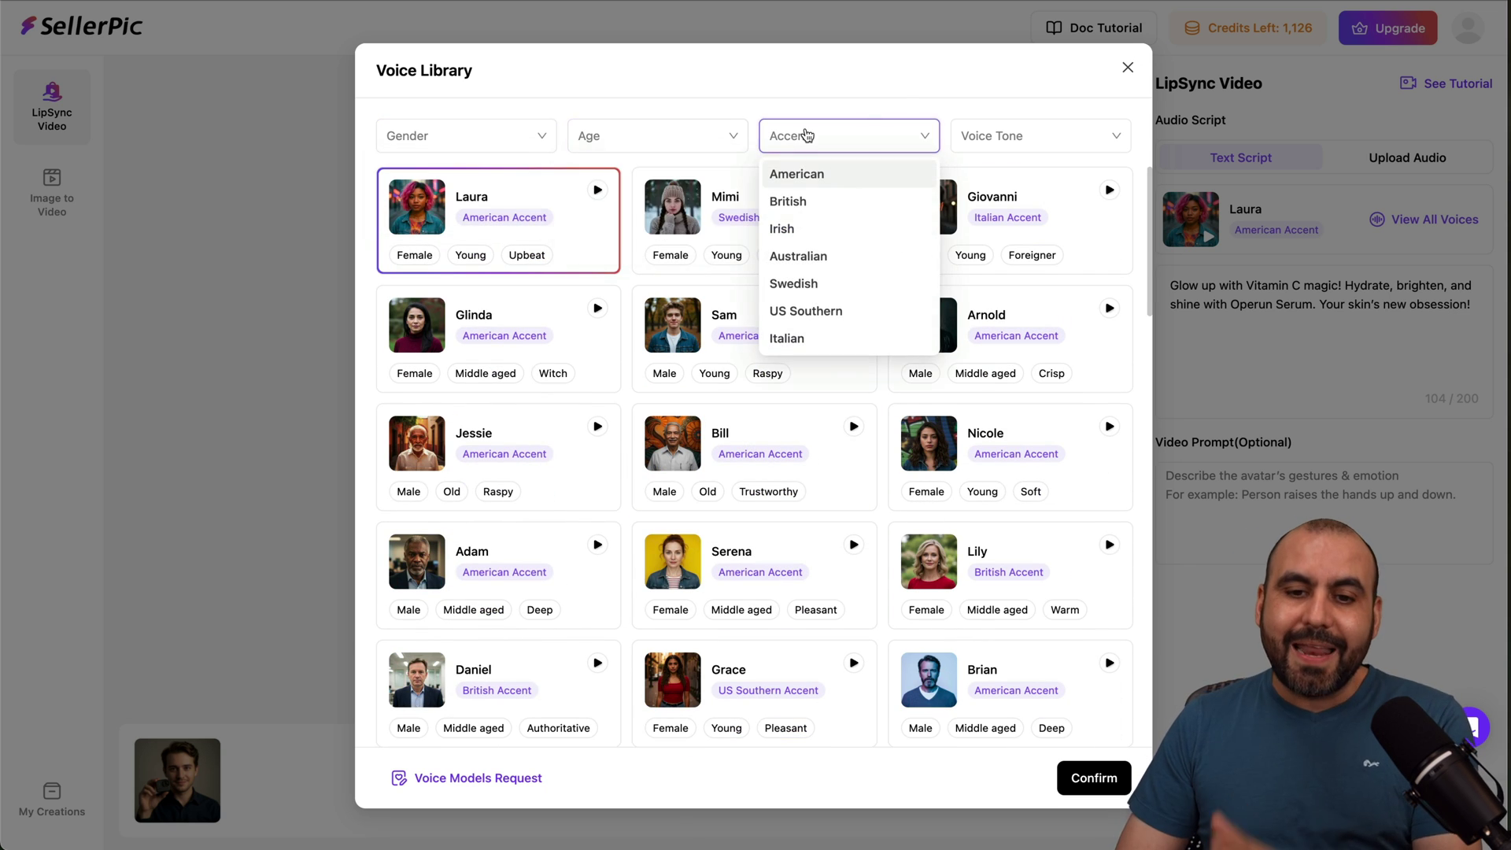
left_click(1016, 131)
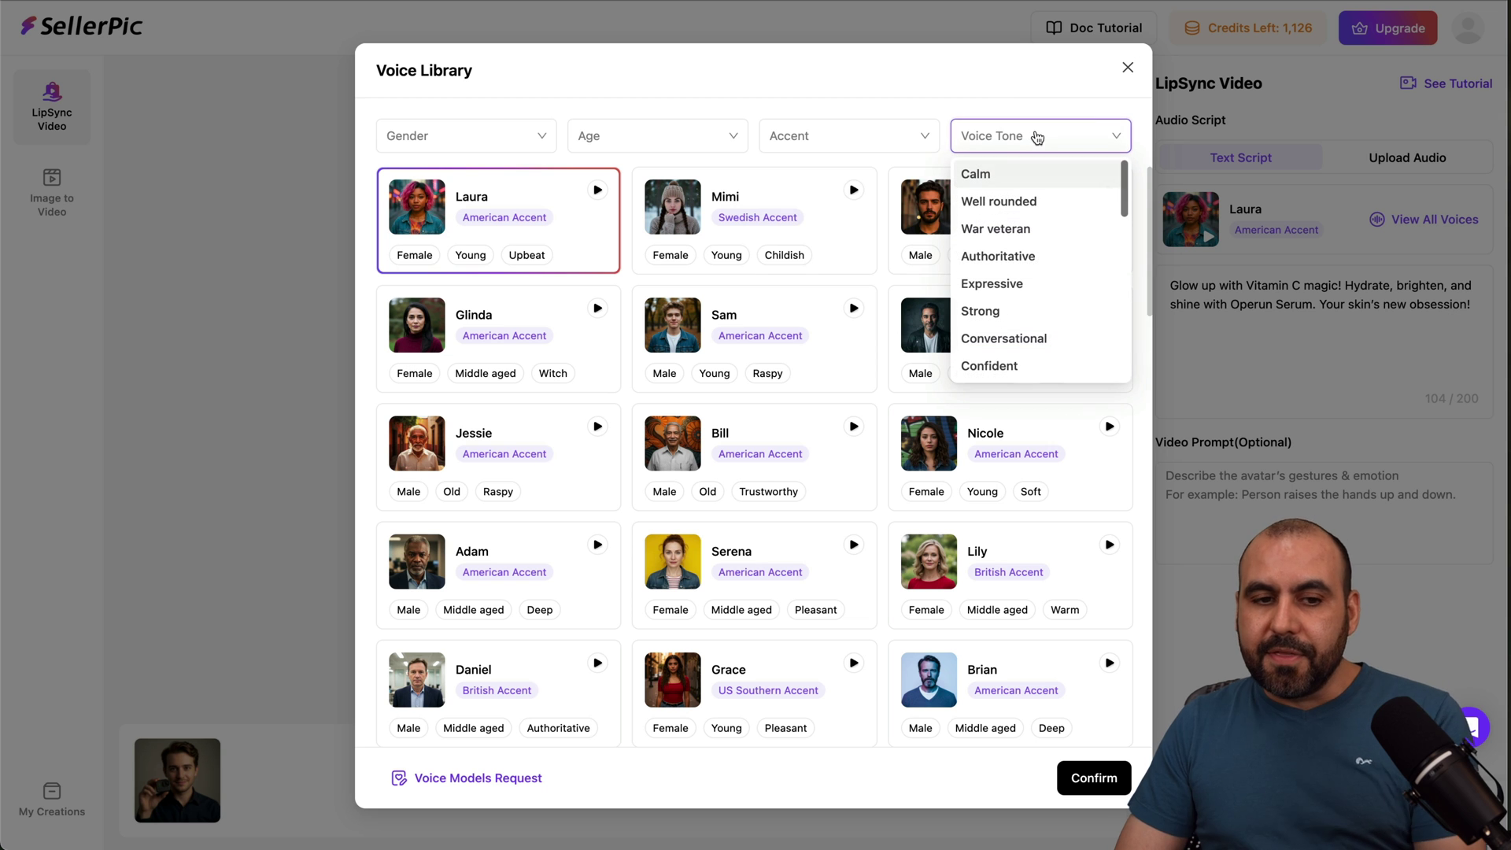
left_click(1127, 68)
left_click(1130, 64)
- Review the Vitamin C audio script and optional video prompt, then generate the lipsync video
left_click(1167, 296)
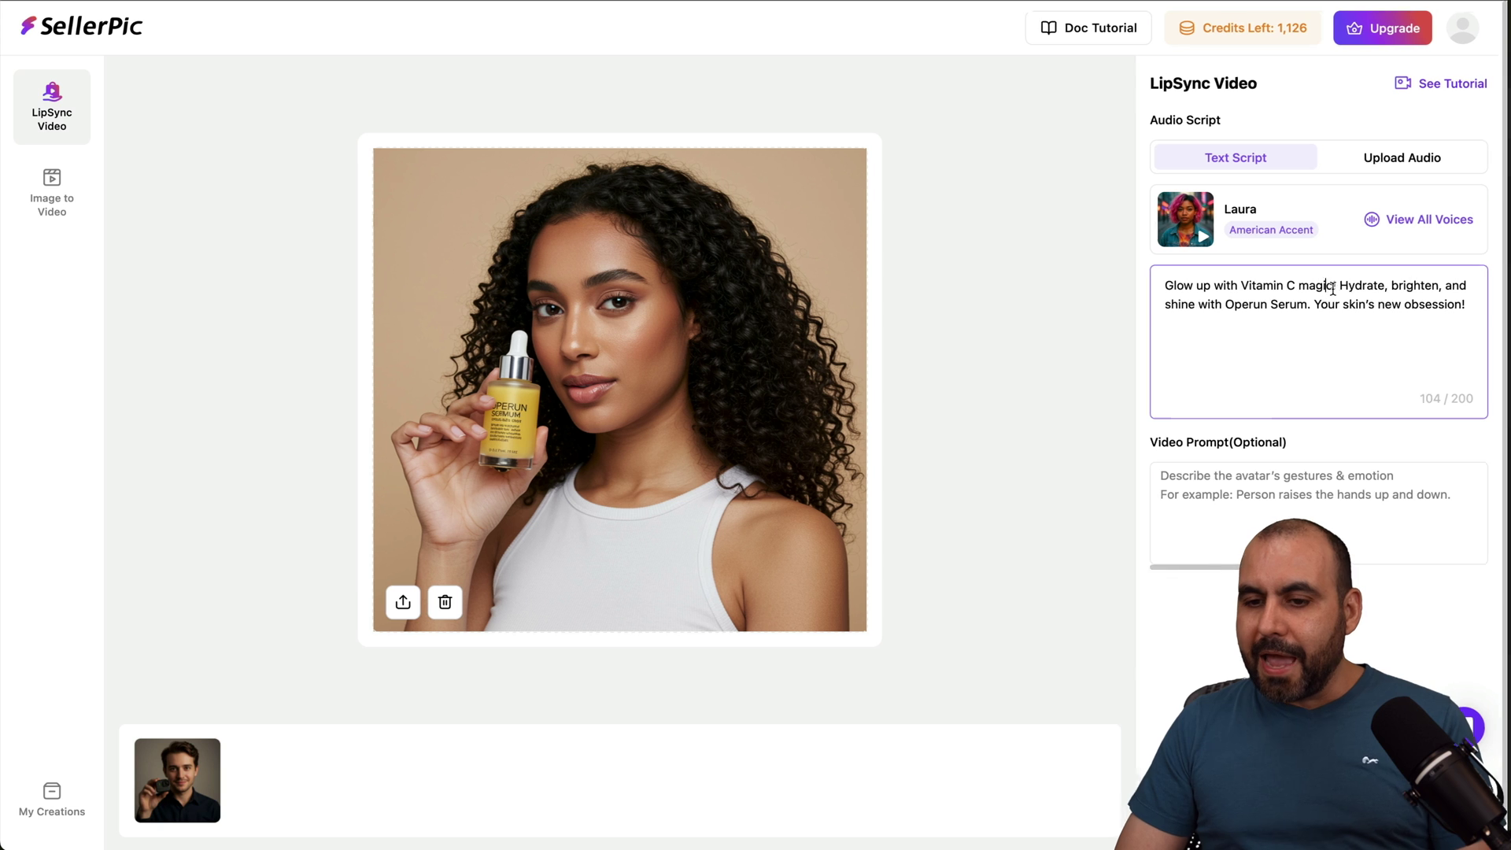
left_click_drag(1166, 280, 1475, 327)
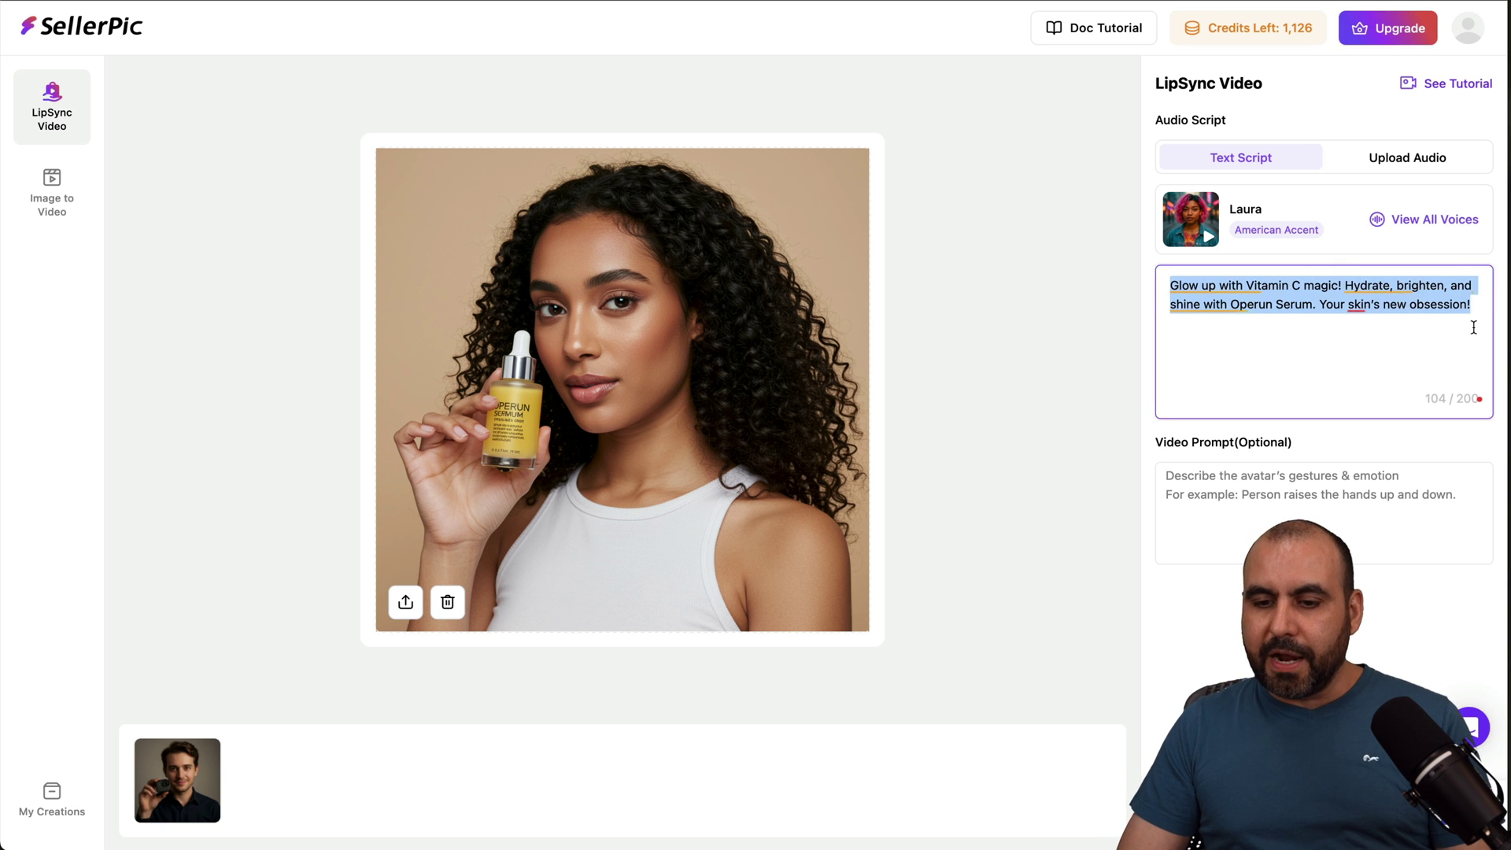
left_click(1474, 327)
left_click_drag(1157, 441, 1343, 441)
left_click(1344, 449)
left_click(1319, 491)
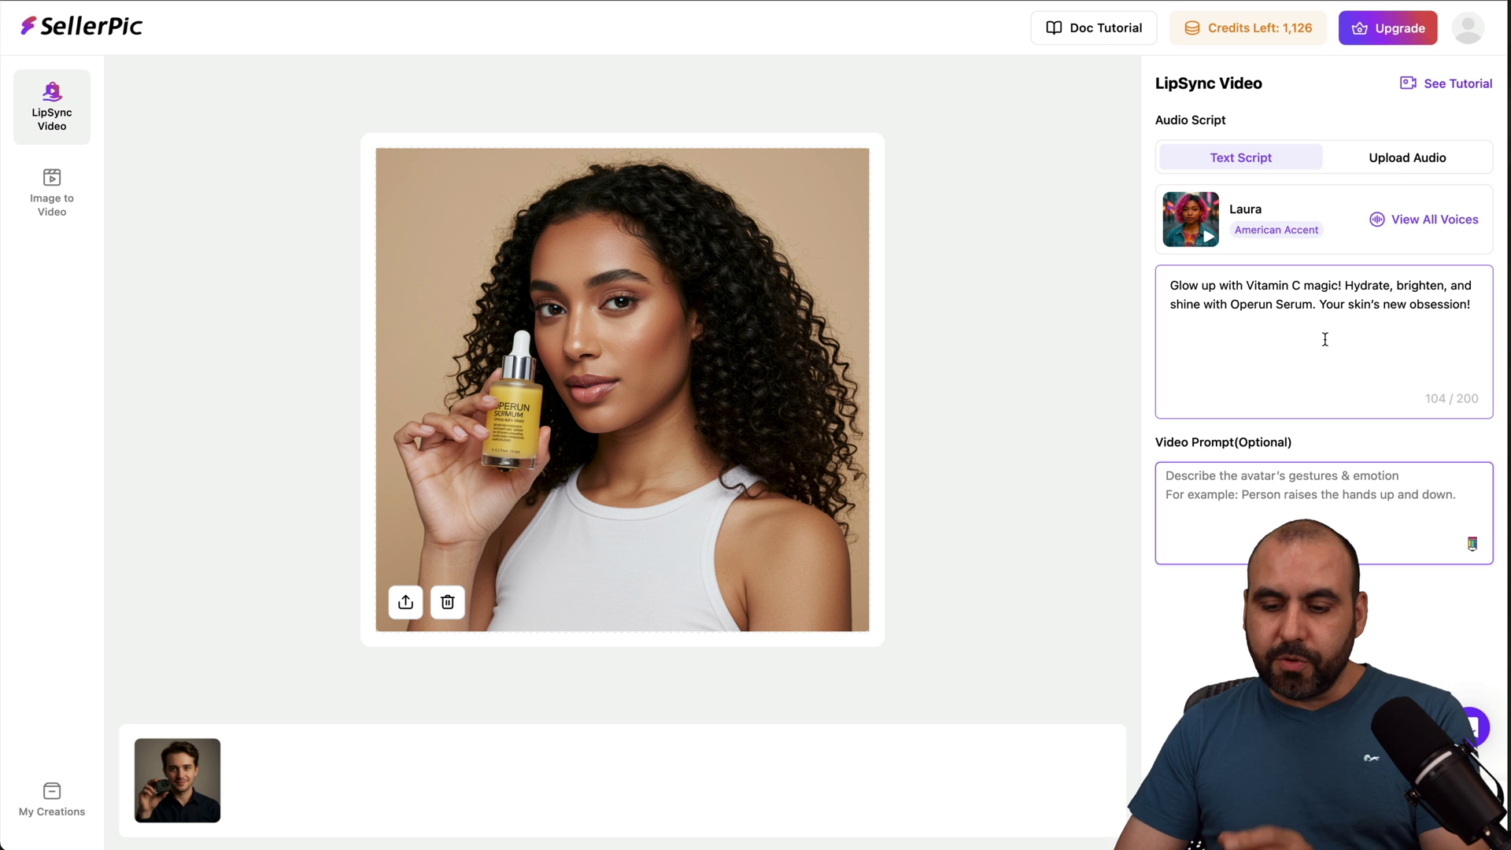
left_click(1324, 811)
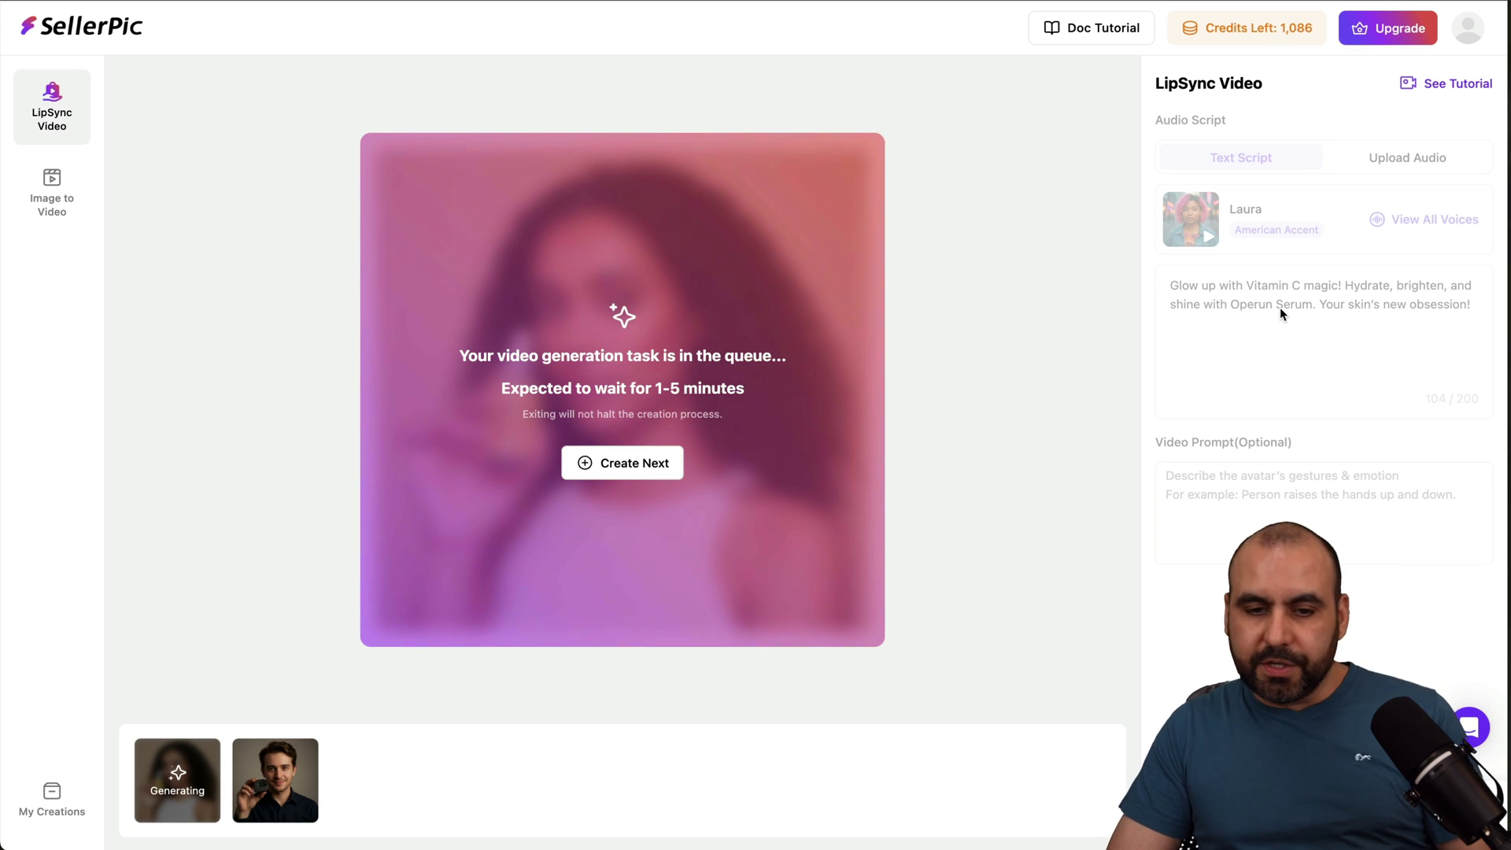
left_click(285, 791)
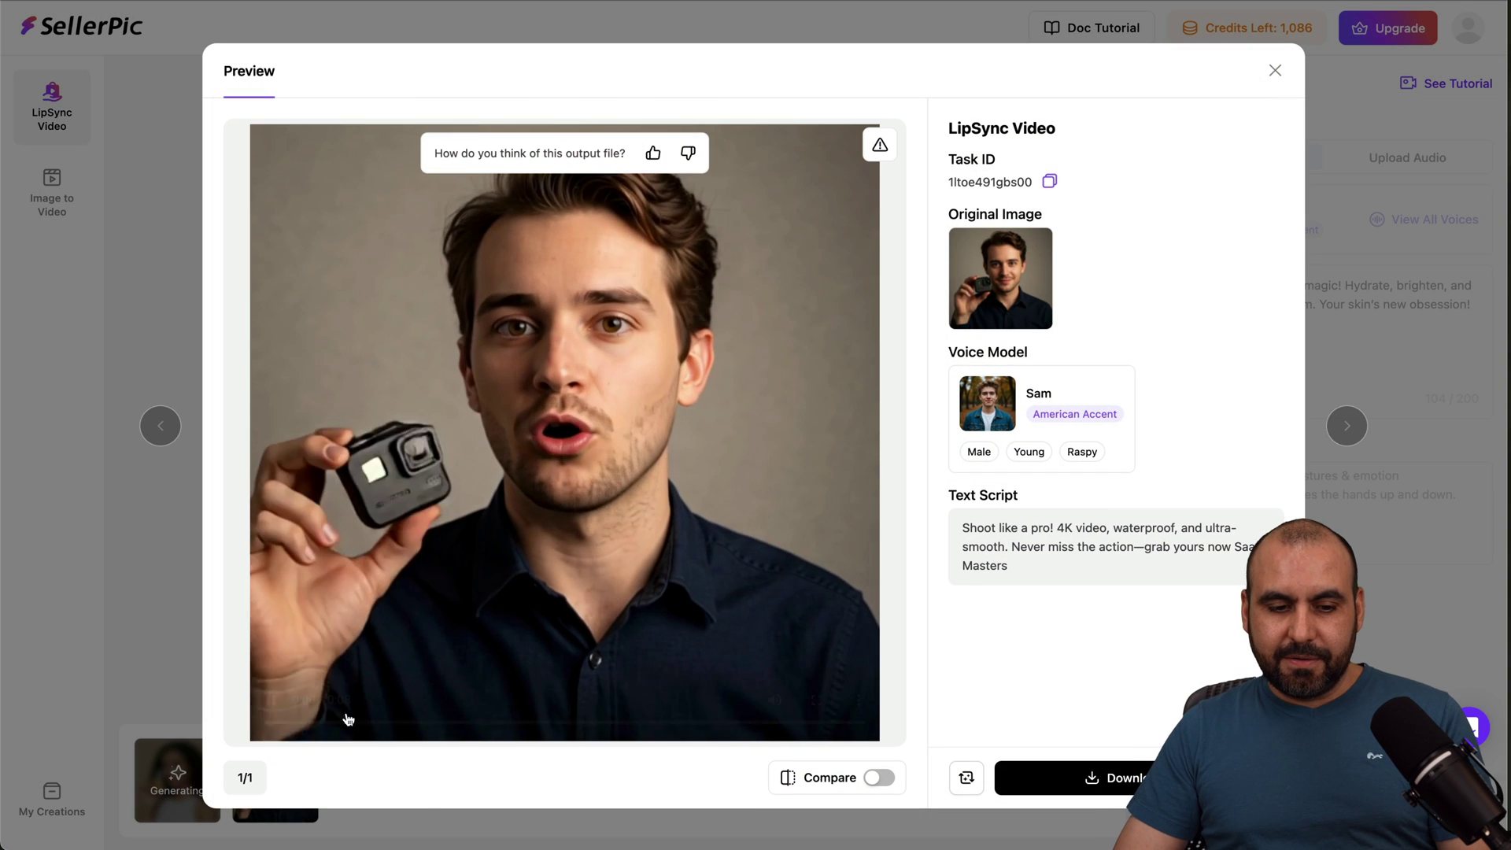
left_click(348, 718)
left_click_drag(349, 718, 268, 721)
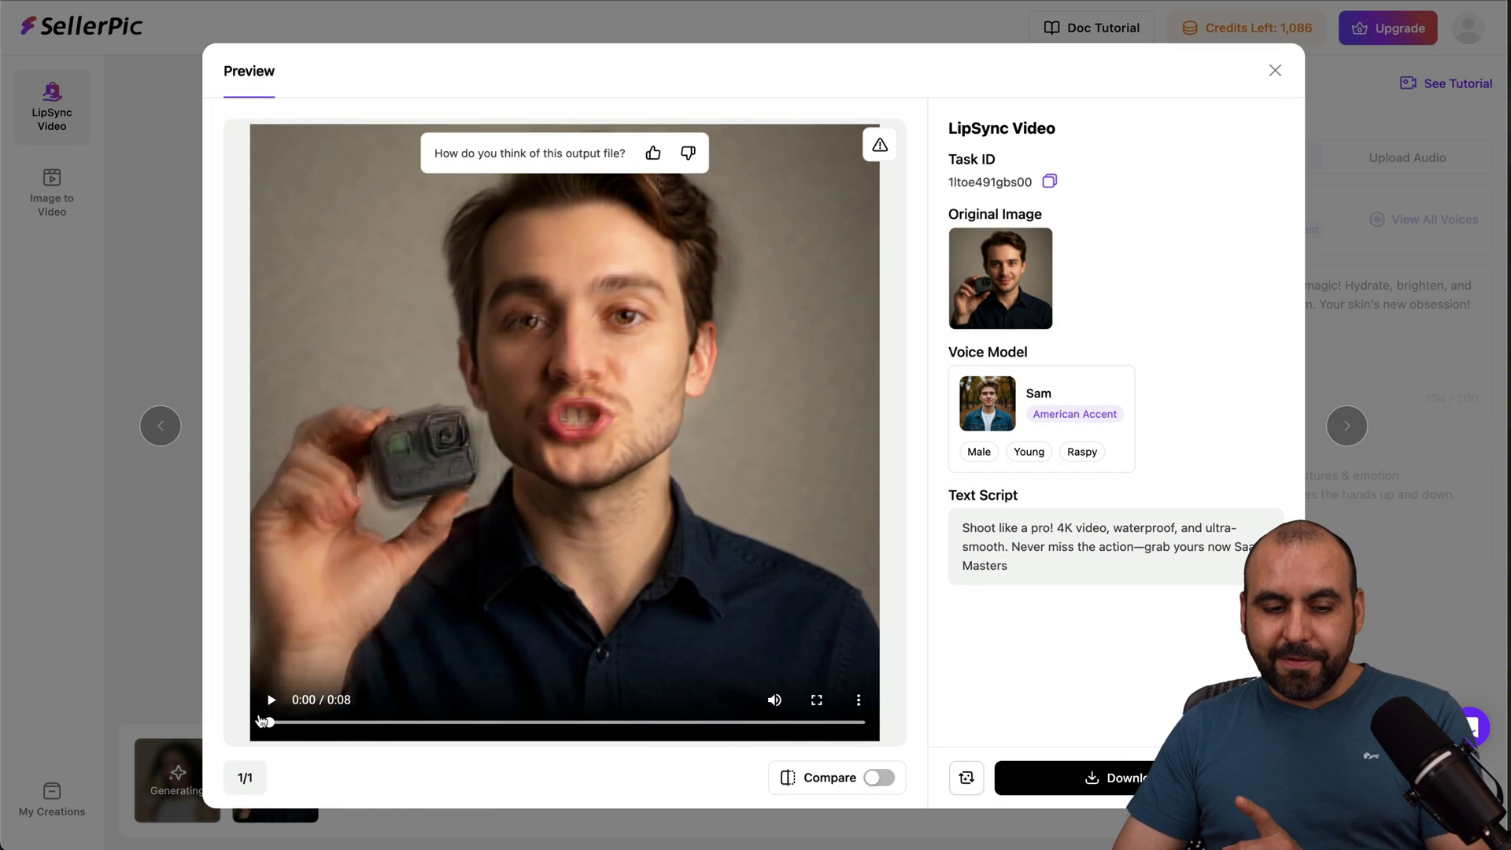
left_click(272, 700)
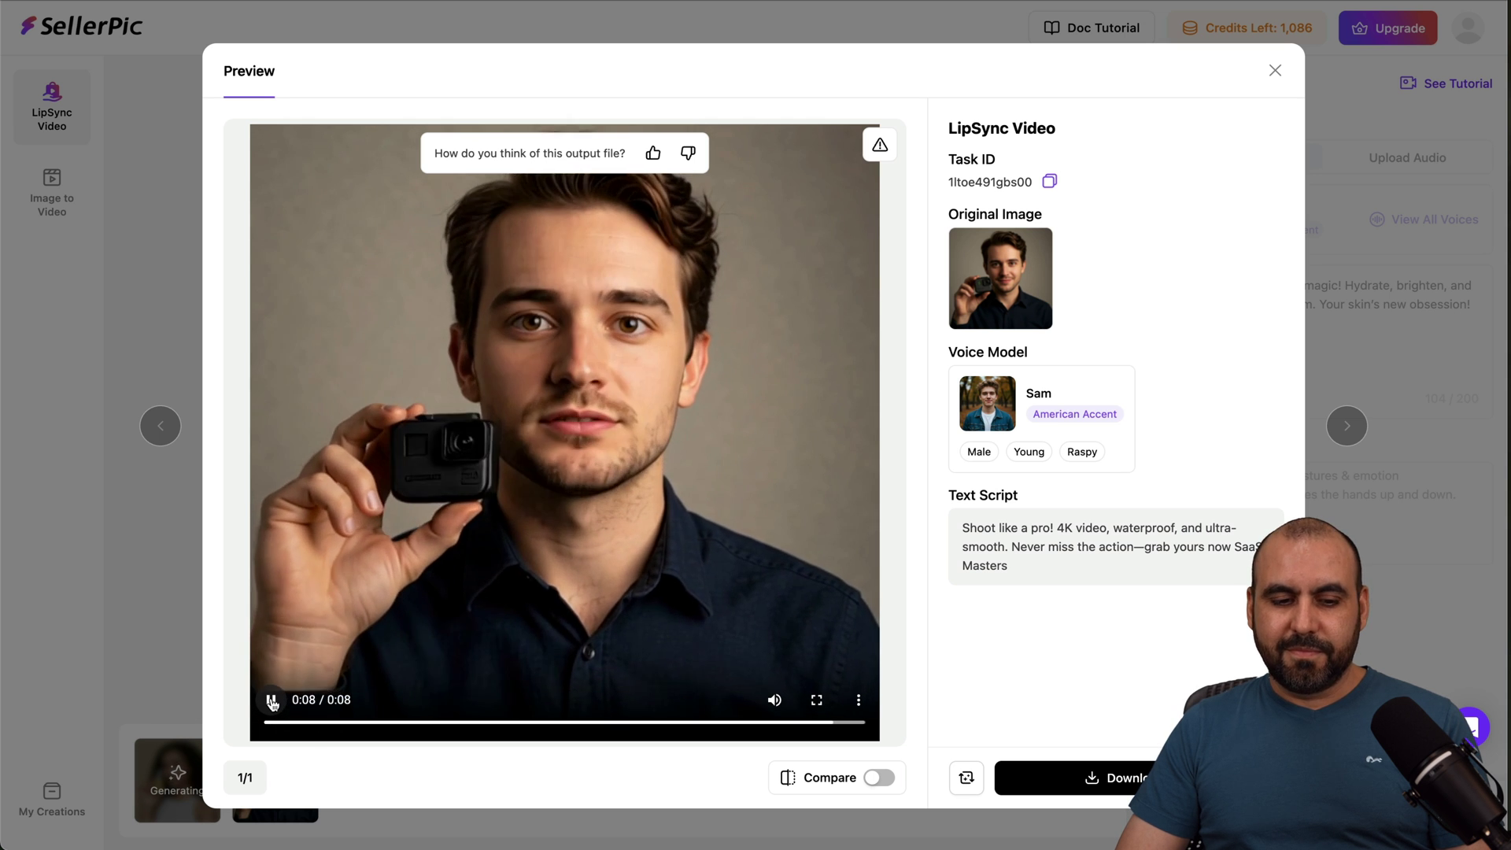
left_click(272, 701)
left_click(1274, 72)
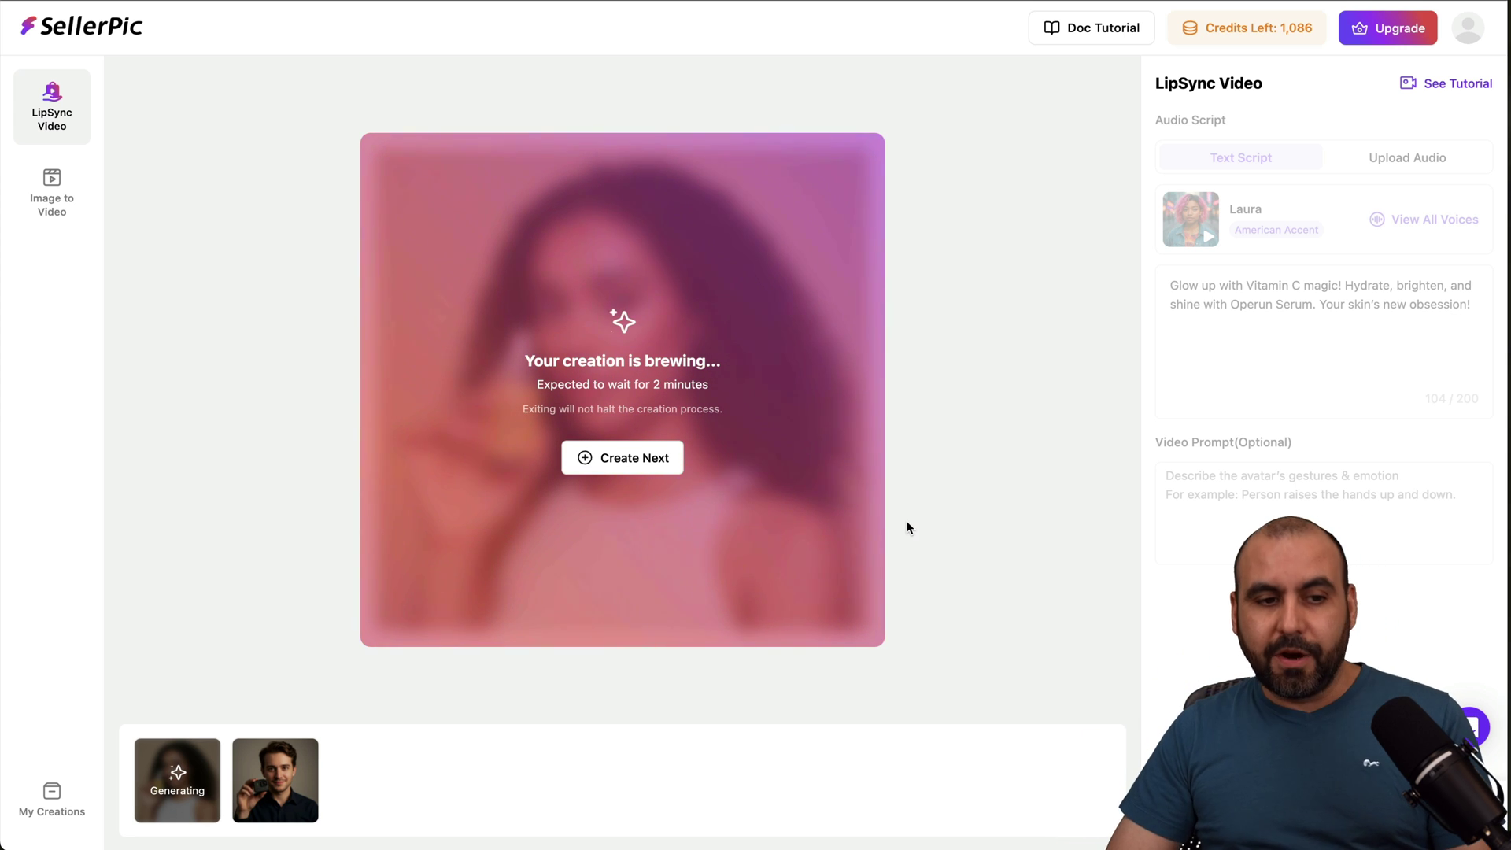
left_click(73, 201)
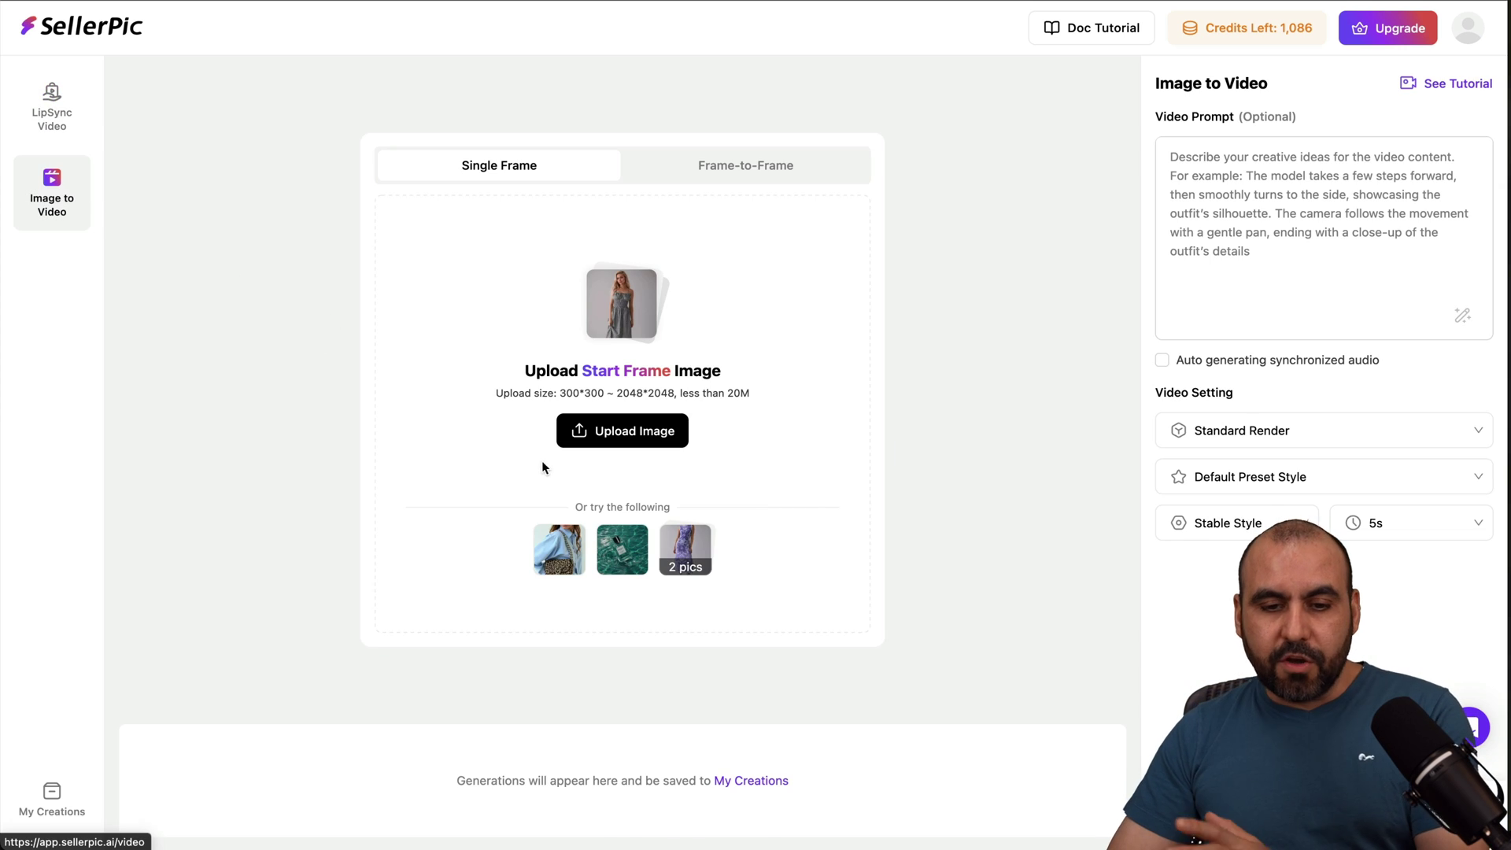
- Load the perfume-on-water start frame and review Standard render, Default preset, Stable style and 5s duration
left_click(621, 546)
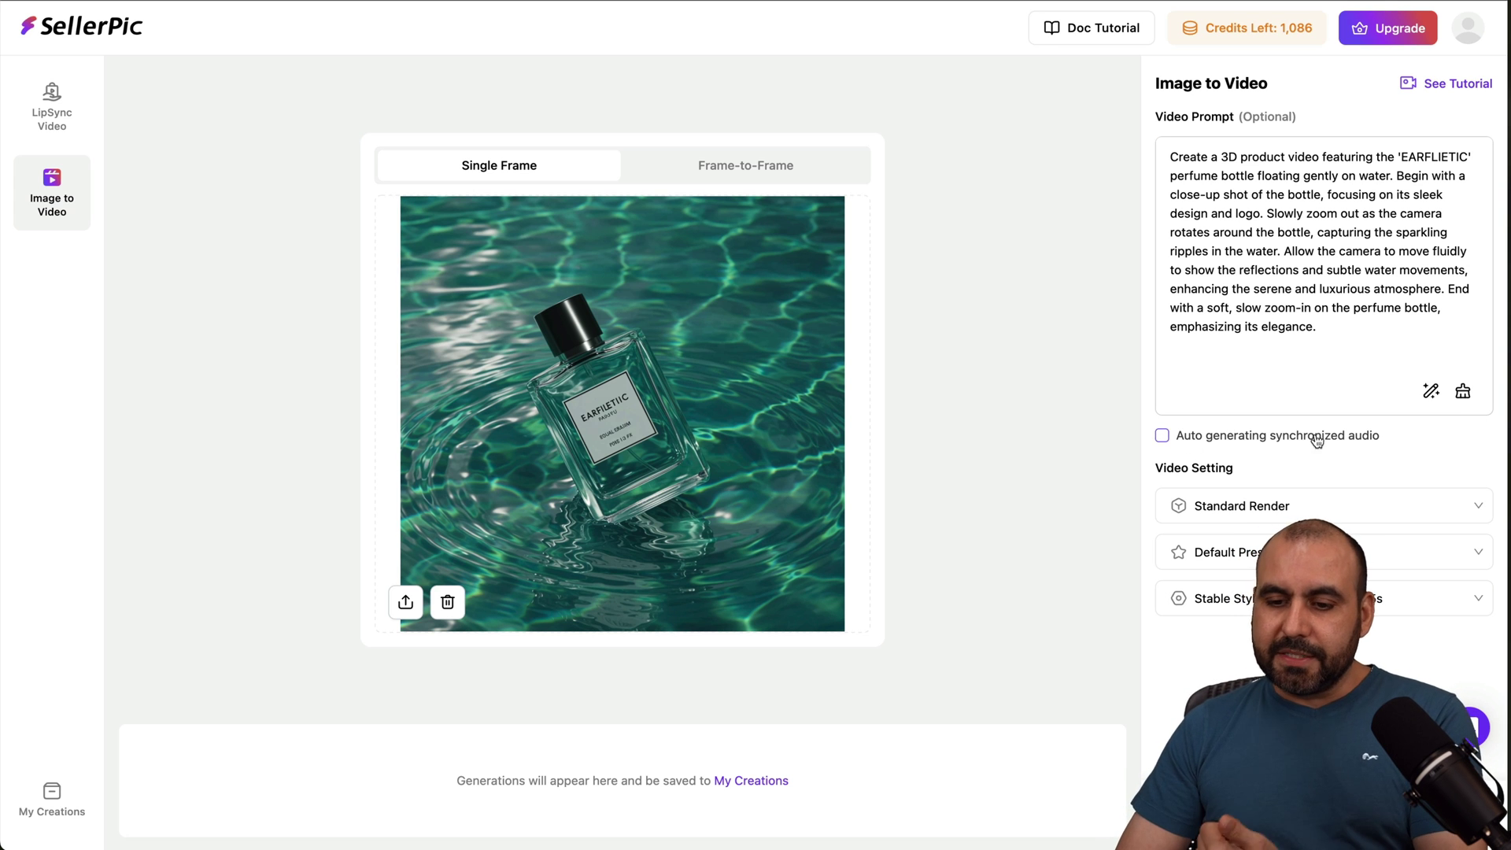
left_click(1306, 507)
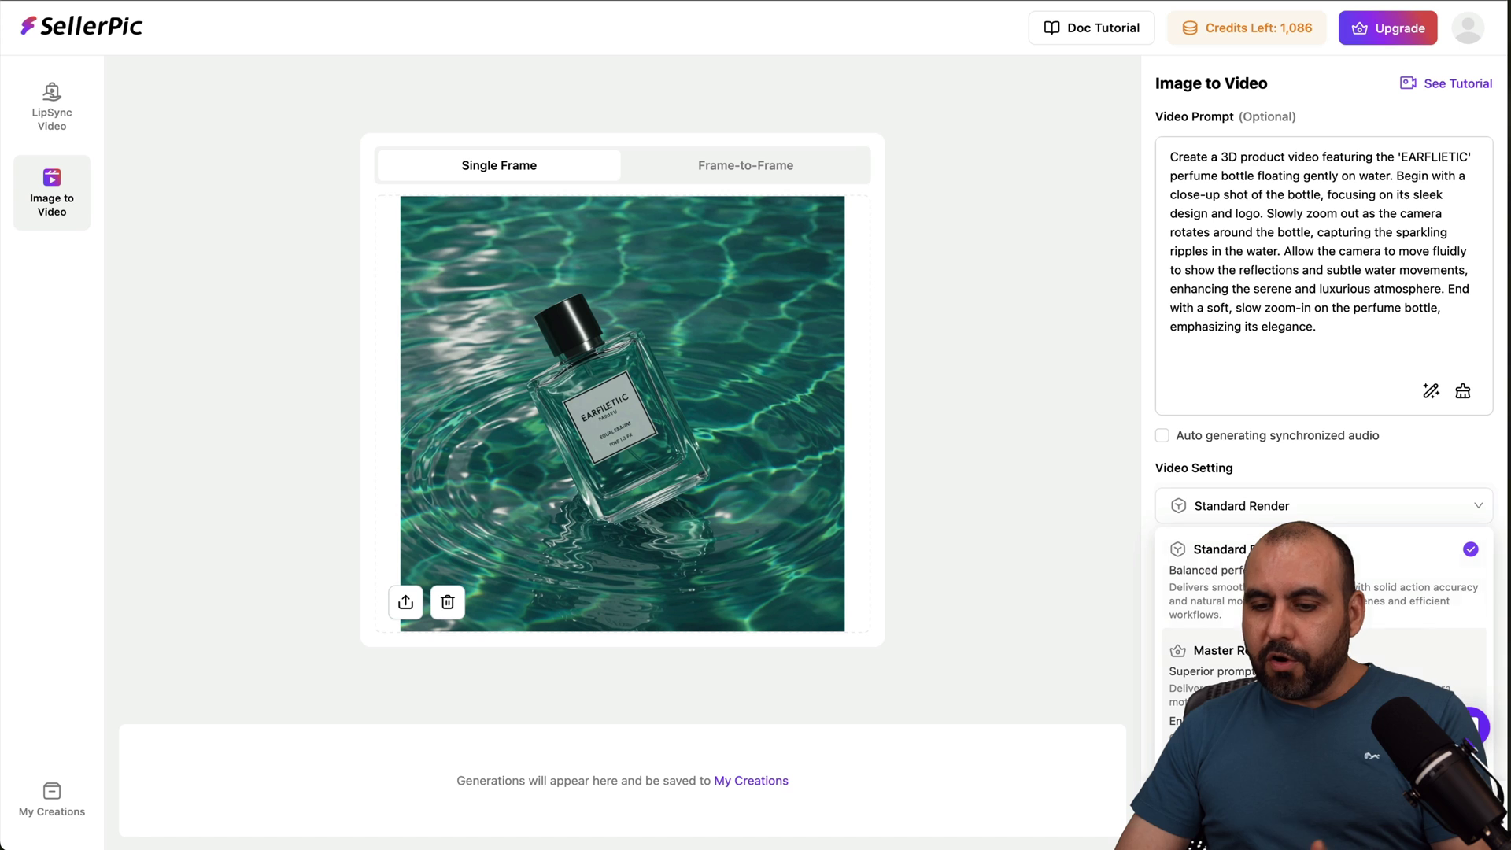
left_click(1405, 447)
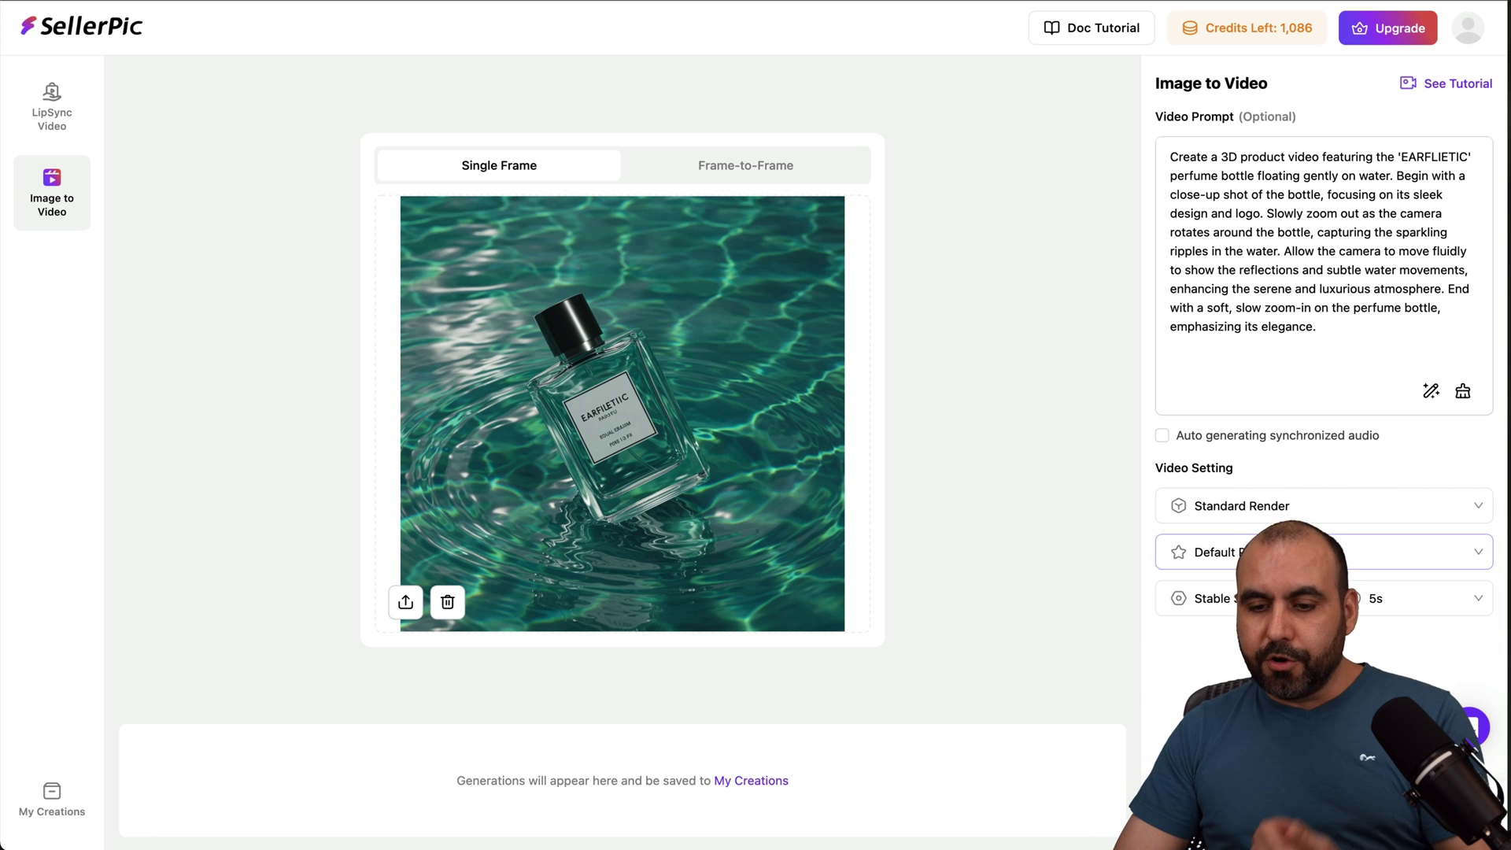
left_click(1306, 552)
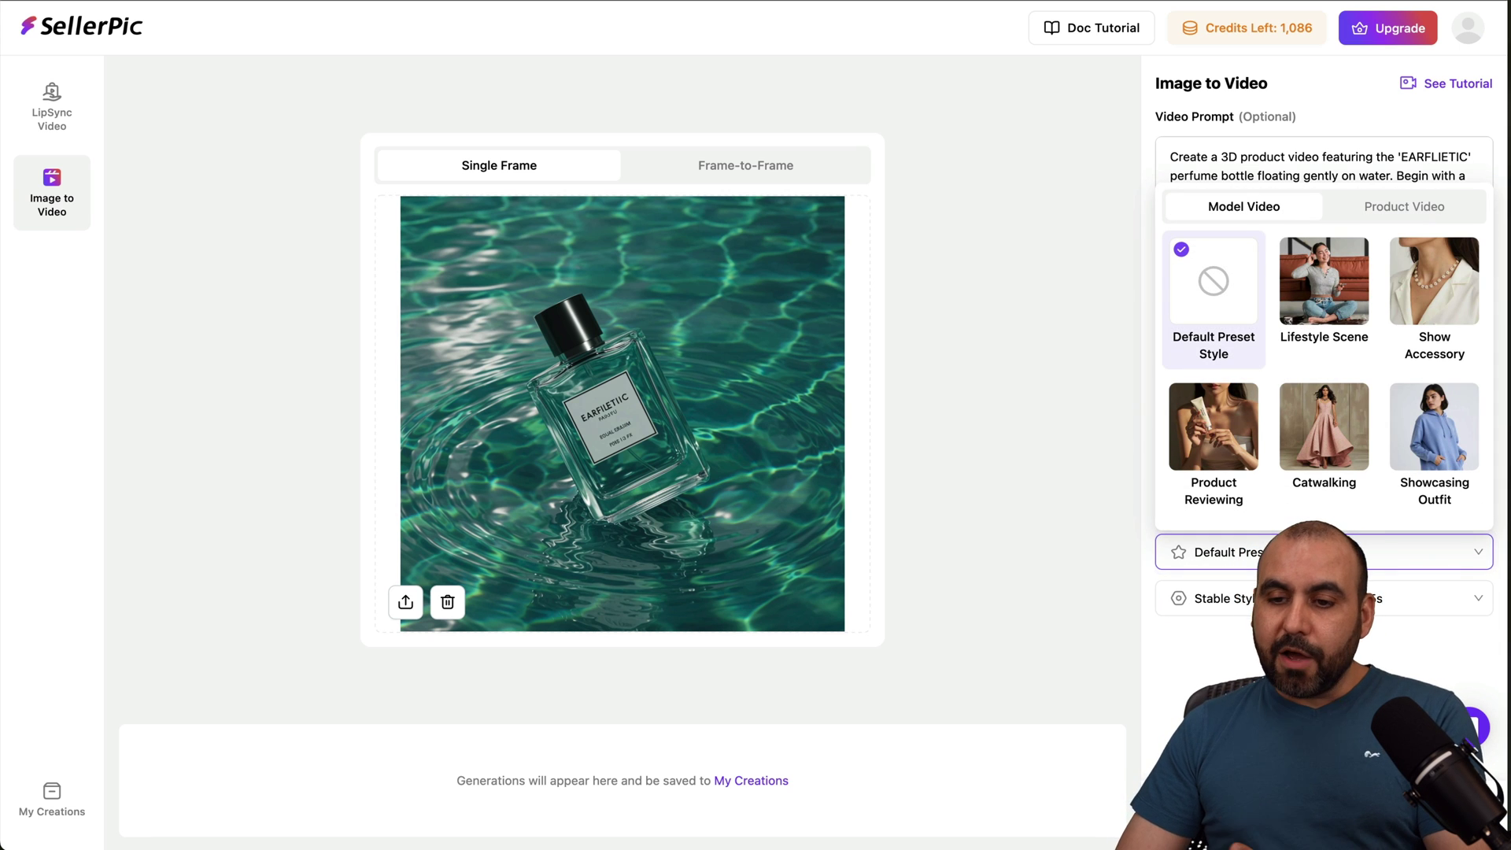
left_click(1216, 598)
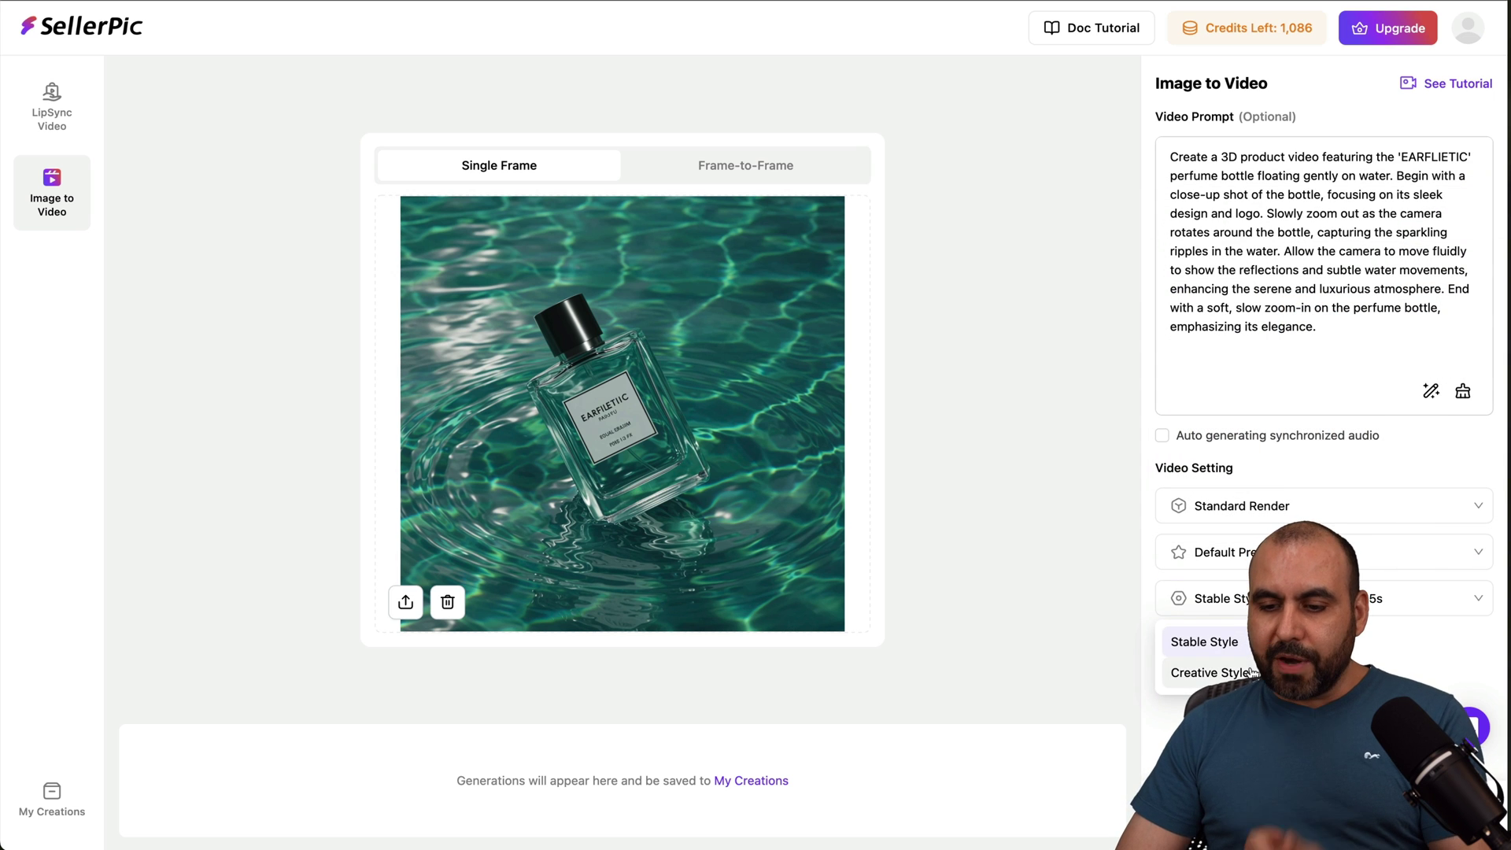
left_click(1417, 599)
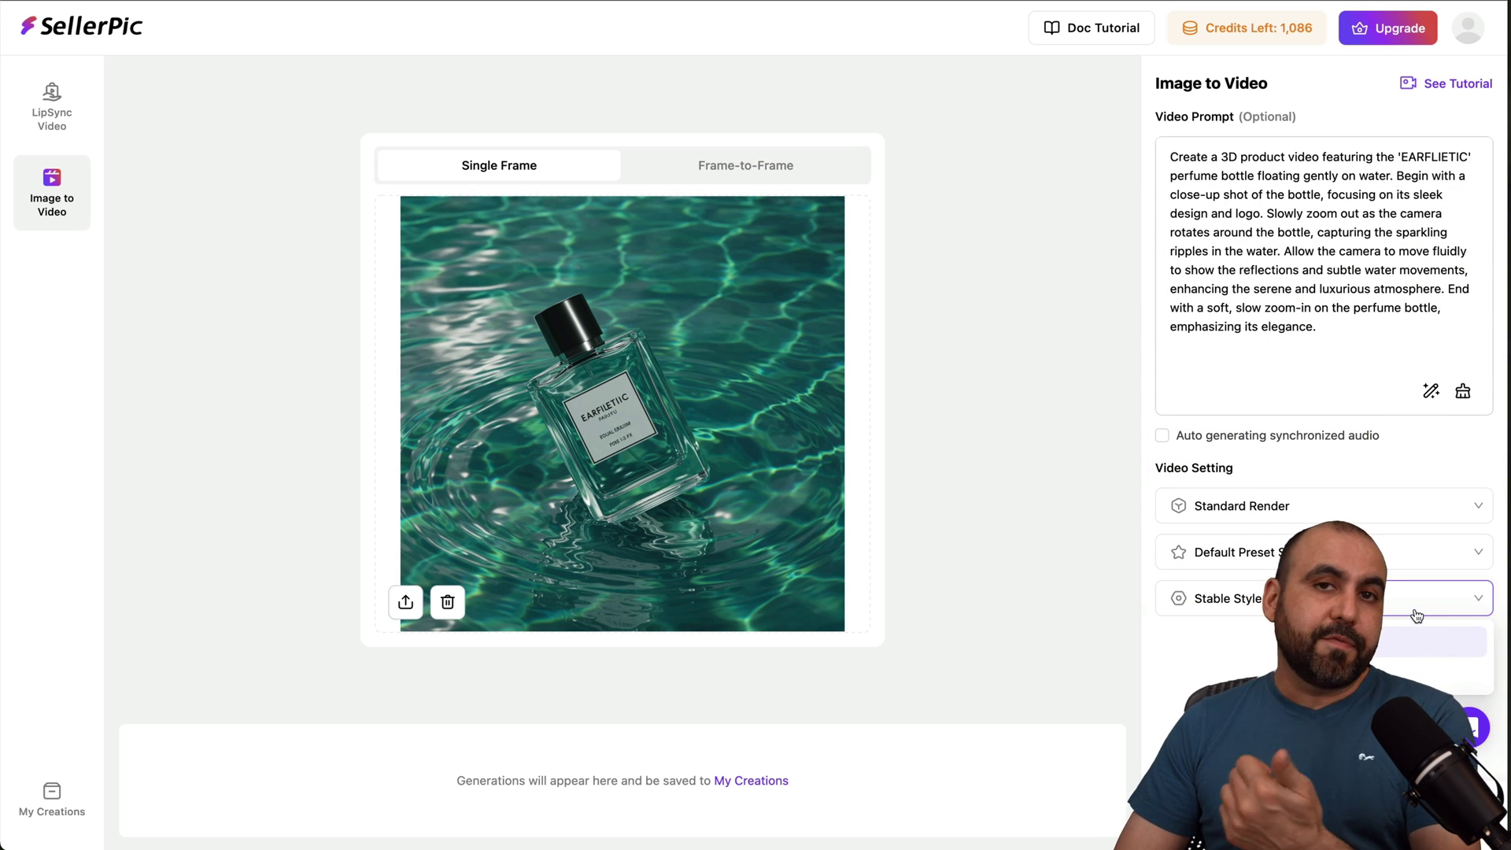
left_click(1421, 642)
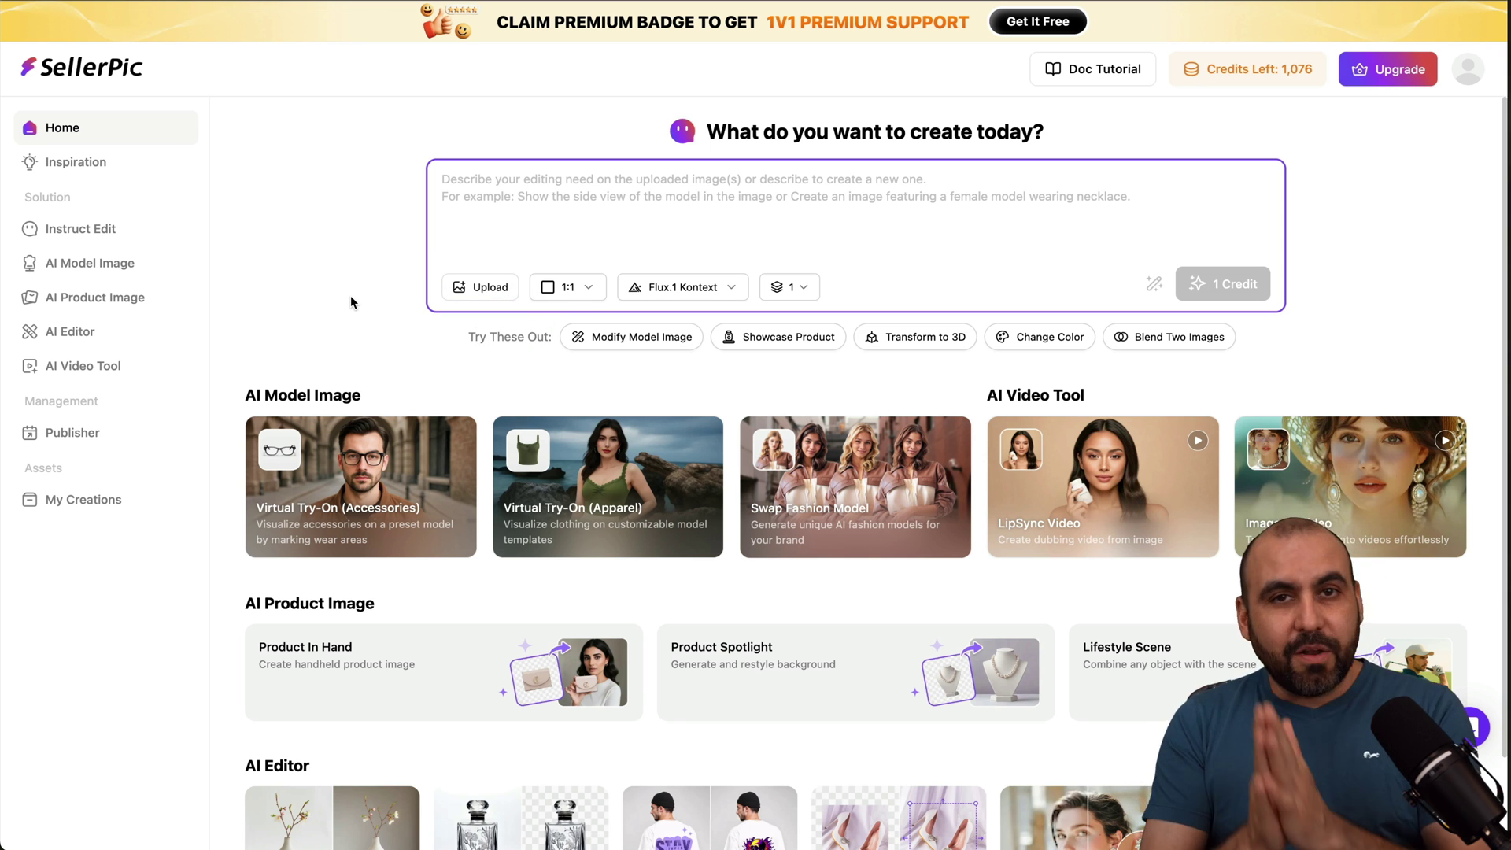
- Open a new Instruct Edit chat and check upload, 1:1 ratio, Flux.1 Kontext and one-output options
left_click(136, 230)
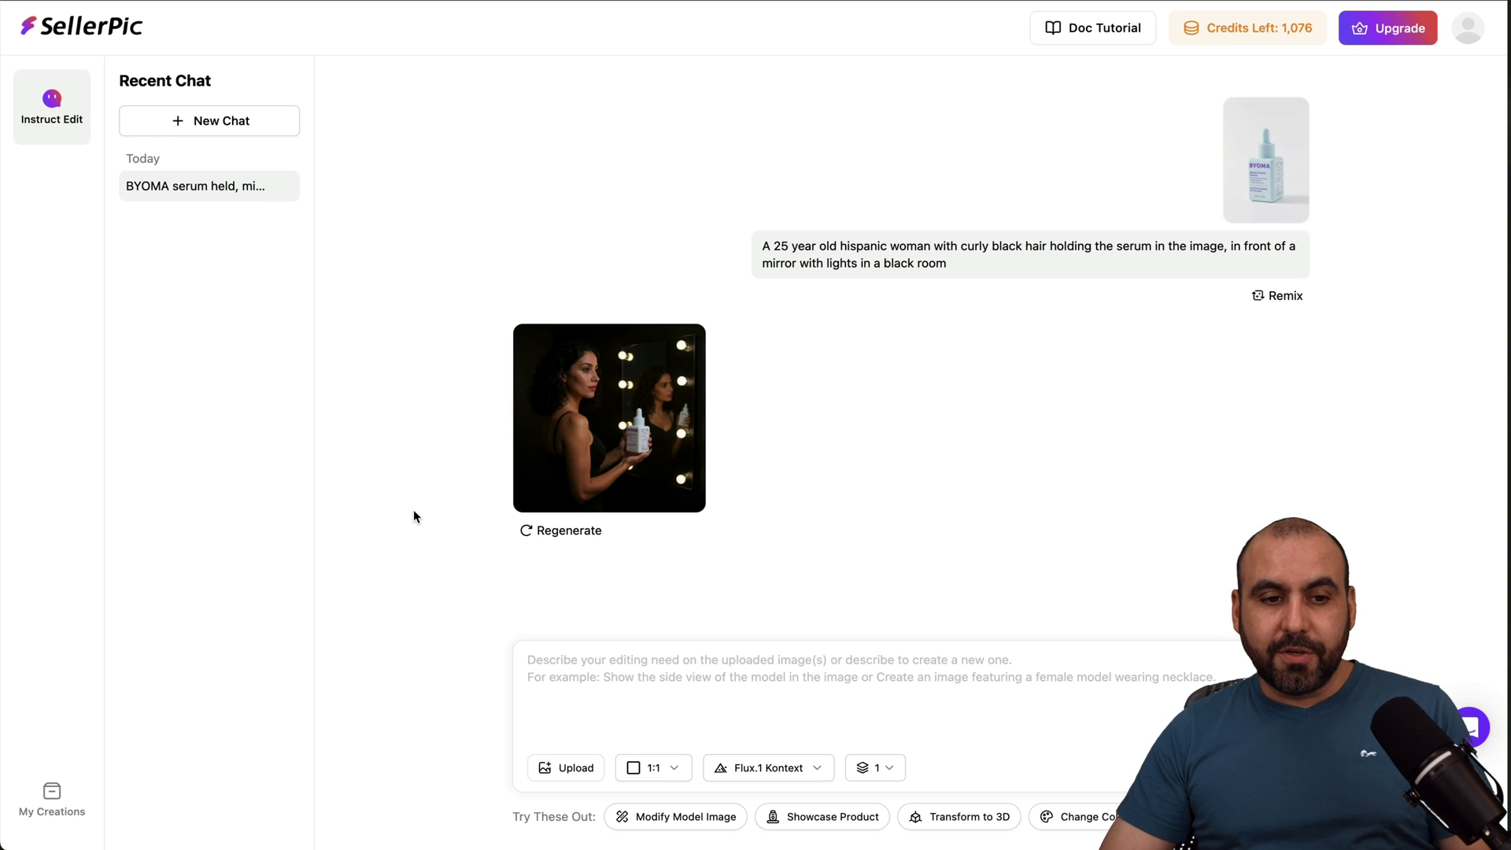
left_click(228, 125)
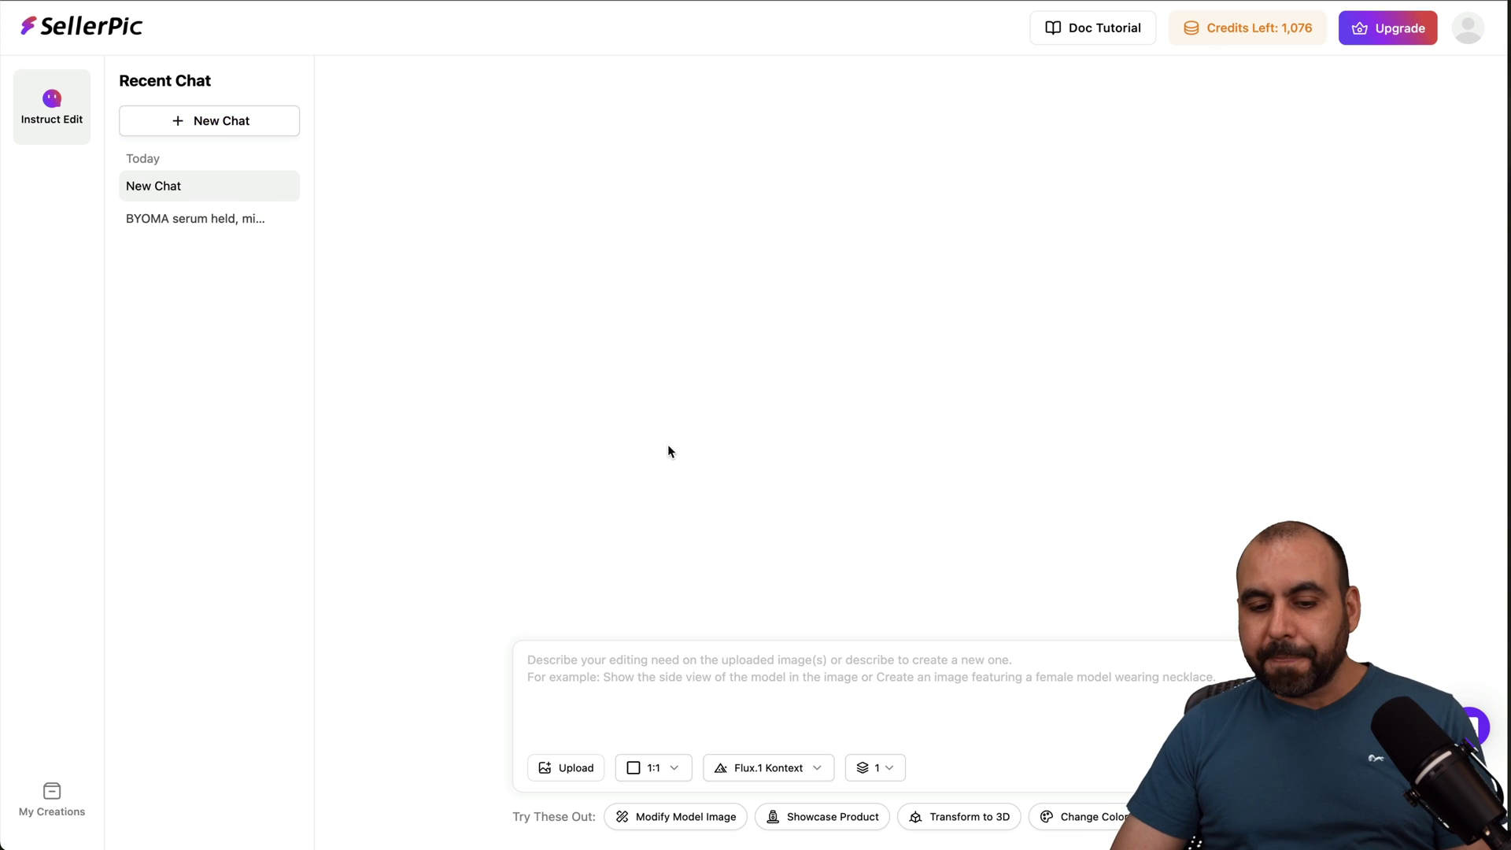
left_click(575, 772)
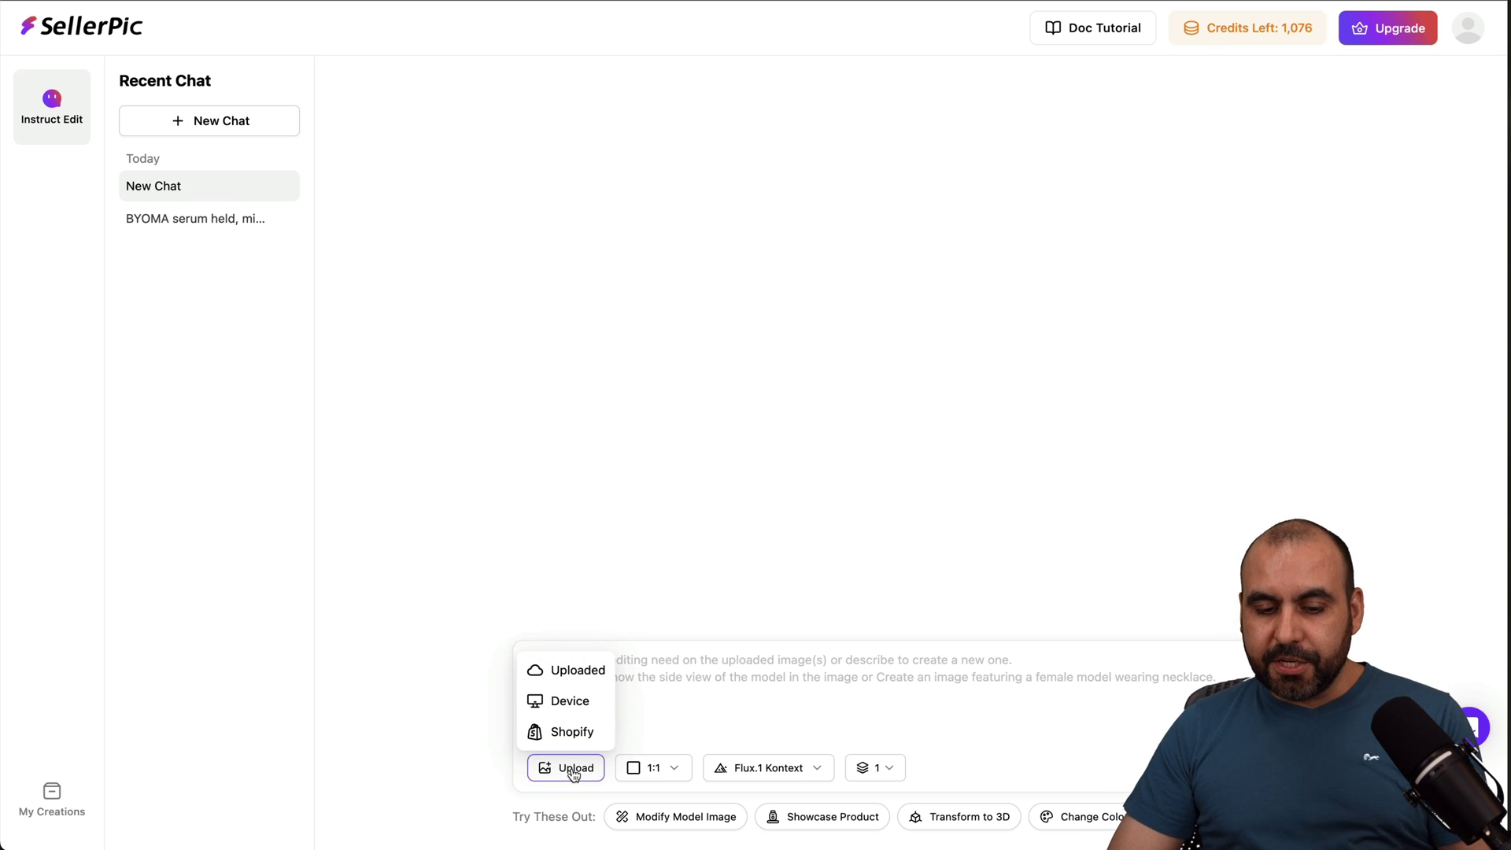
left_click(671, 775)
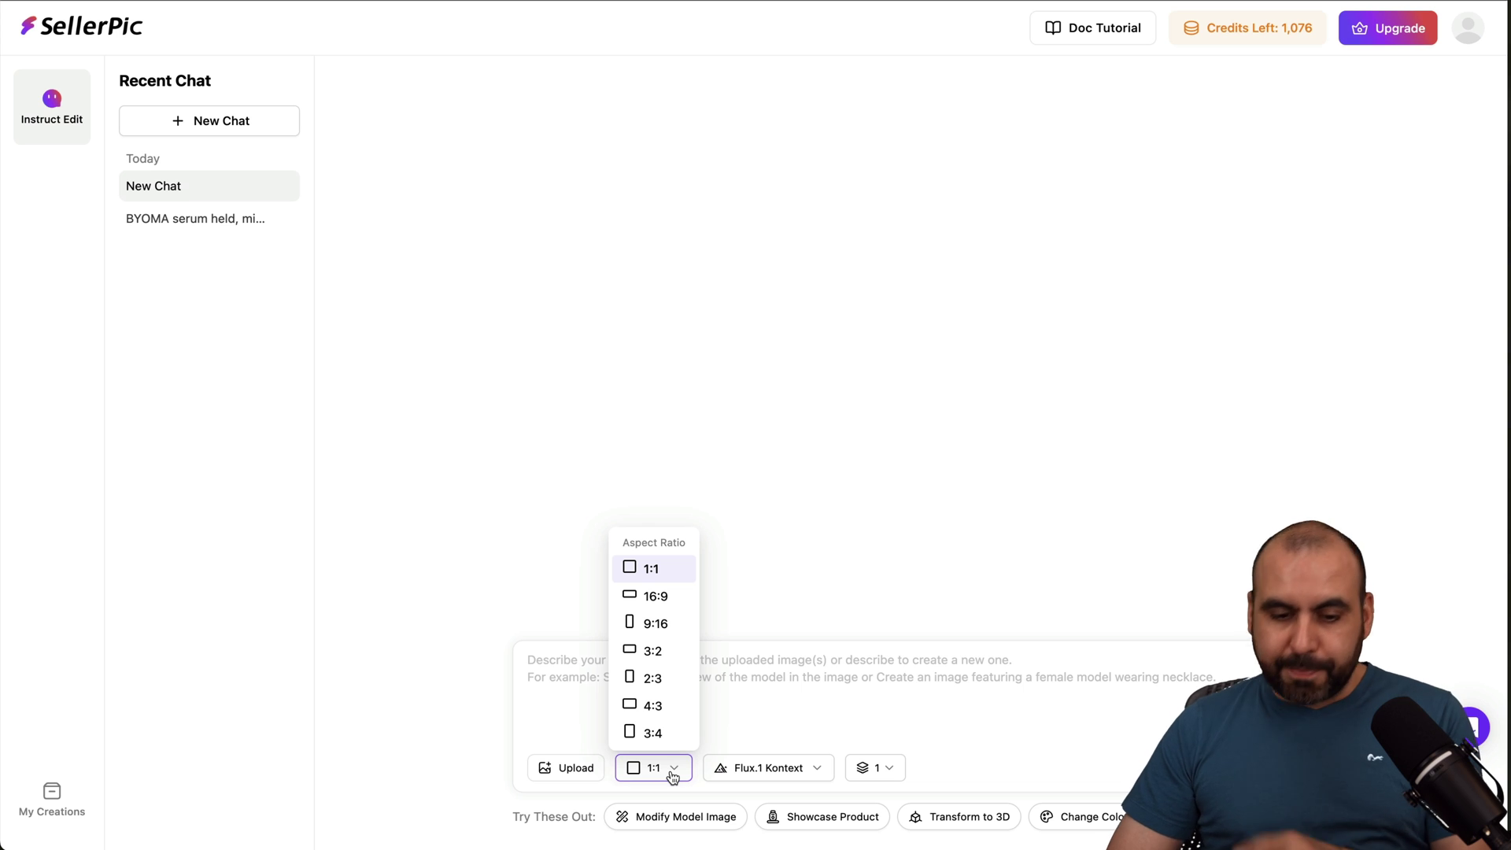
left_click(817, 773)
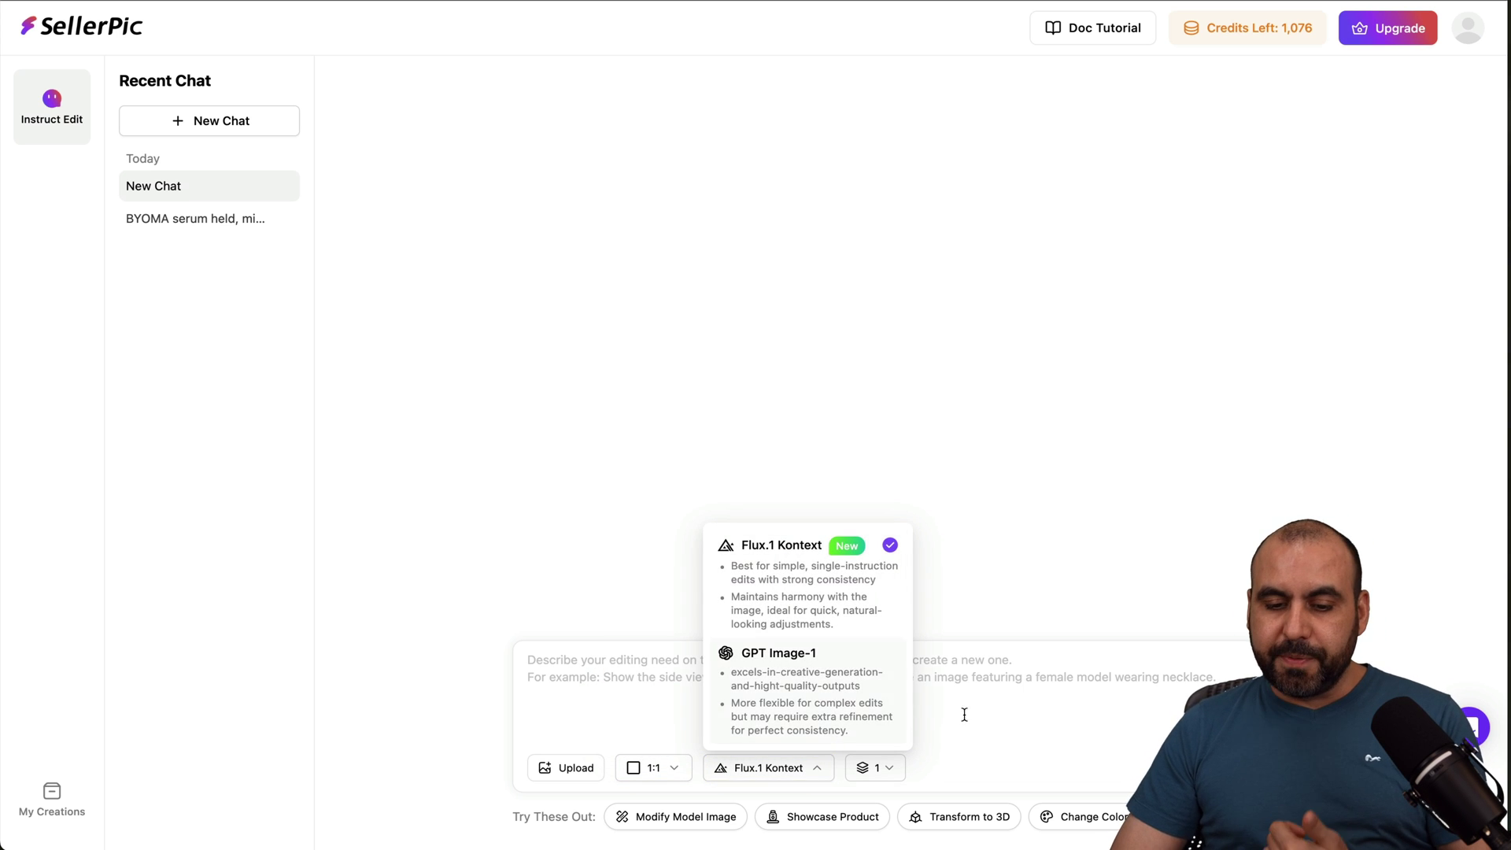
left_click(895, 773)
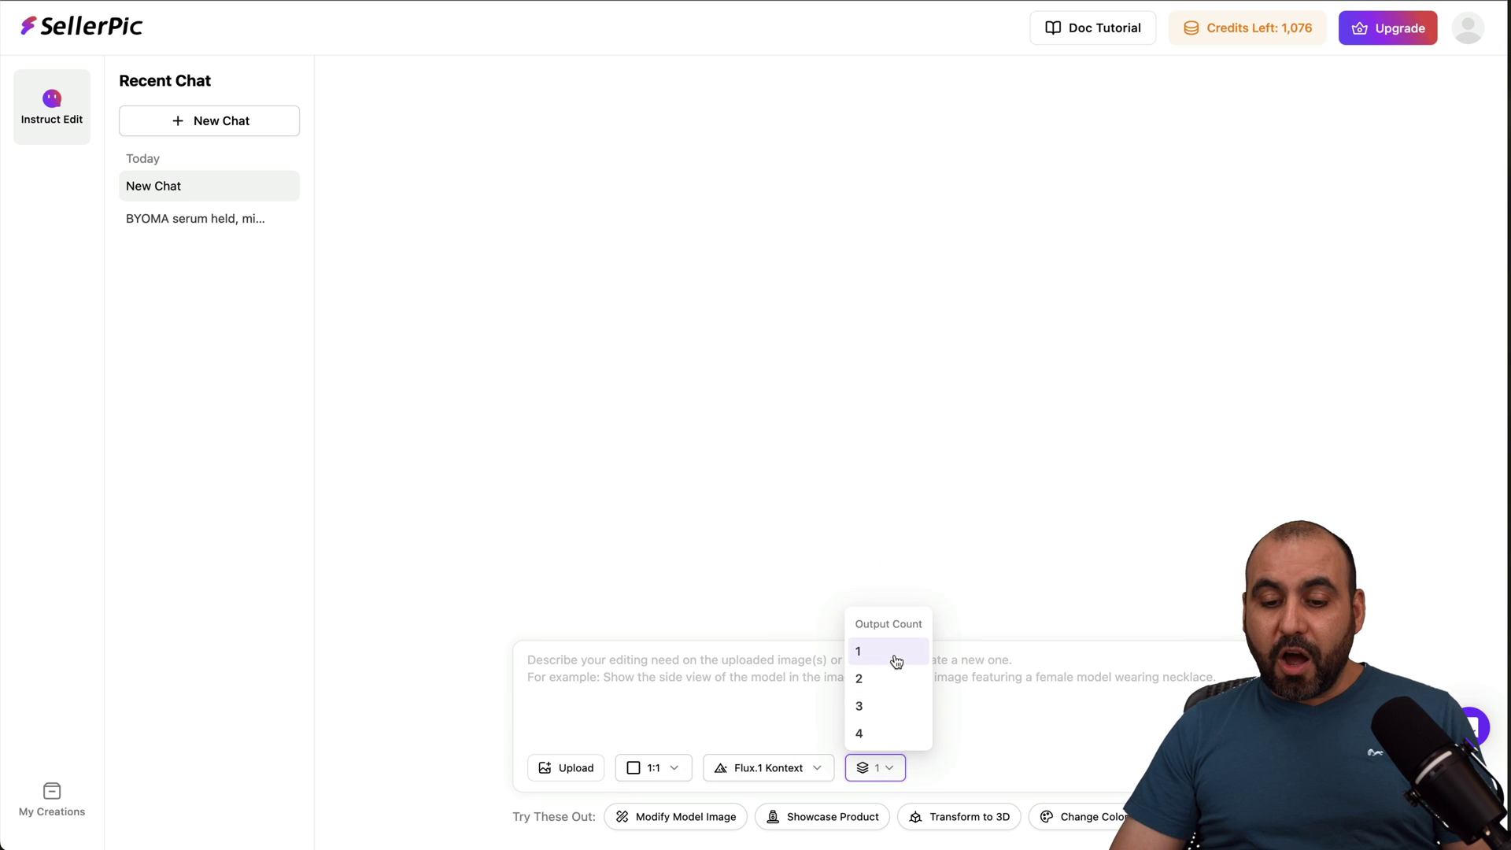
left_click(935, 690)
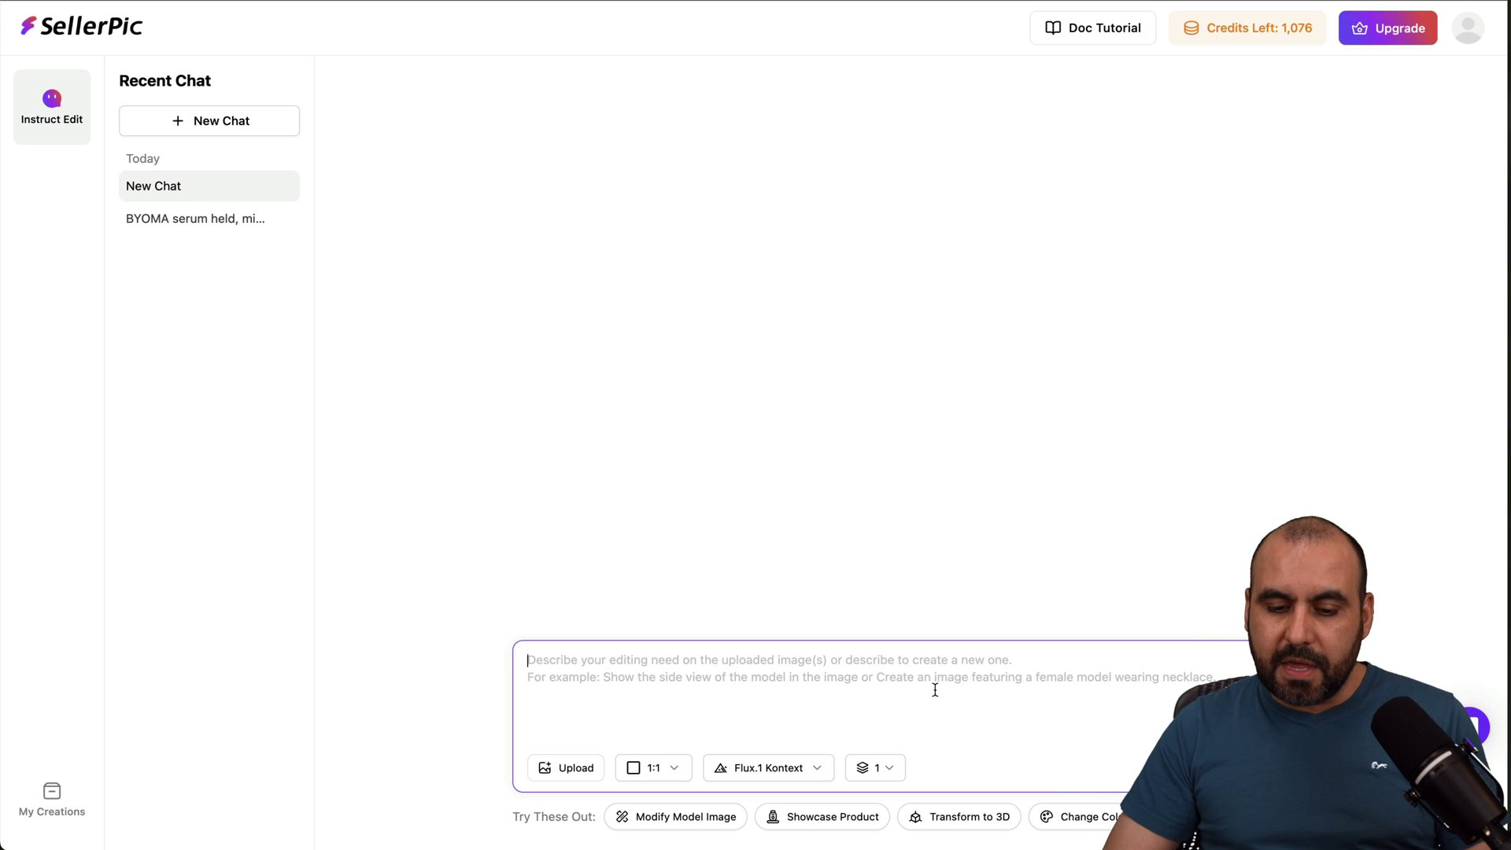
- Send the Transform to 3D prompt to float the watch on a showcase table
left_click(974, 822)
mouse_move(555, 678)
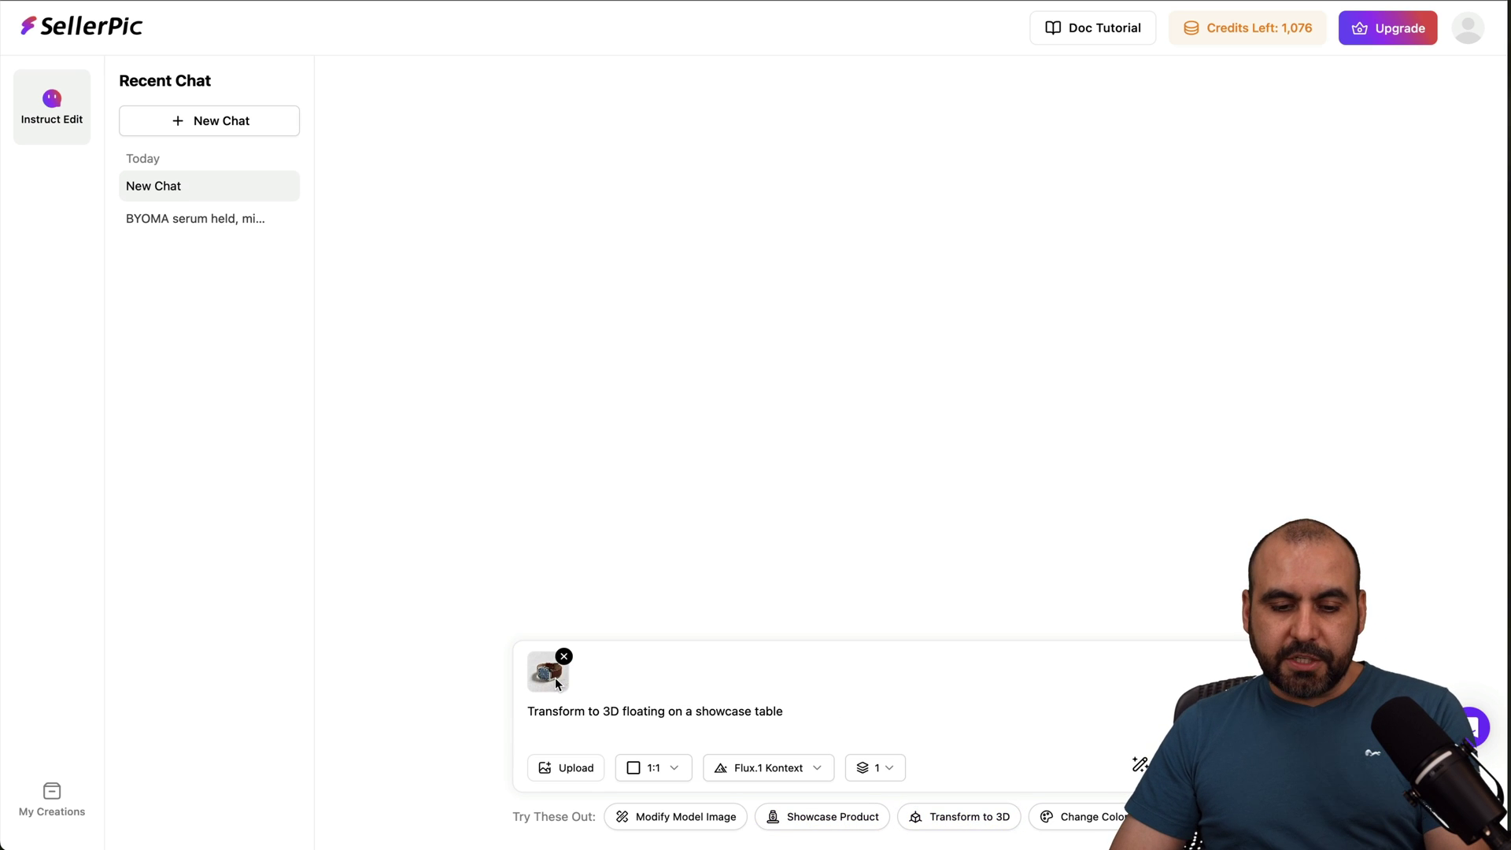
left_click_drag(534, 711, 787, 711)
left_click(787, 711)
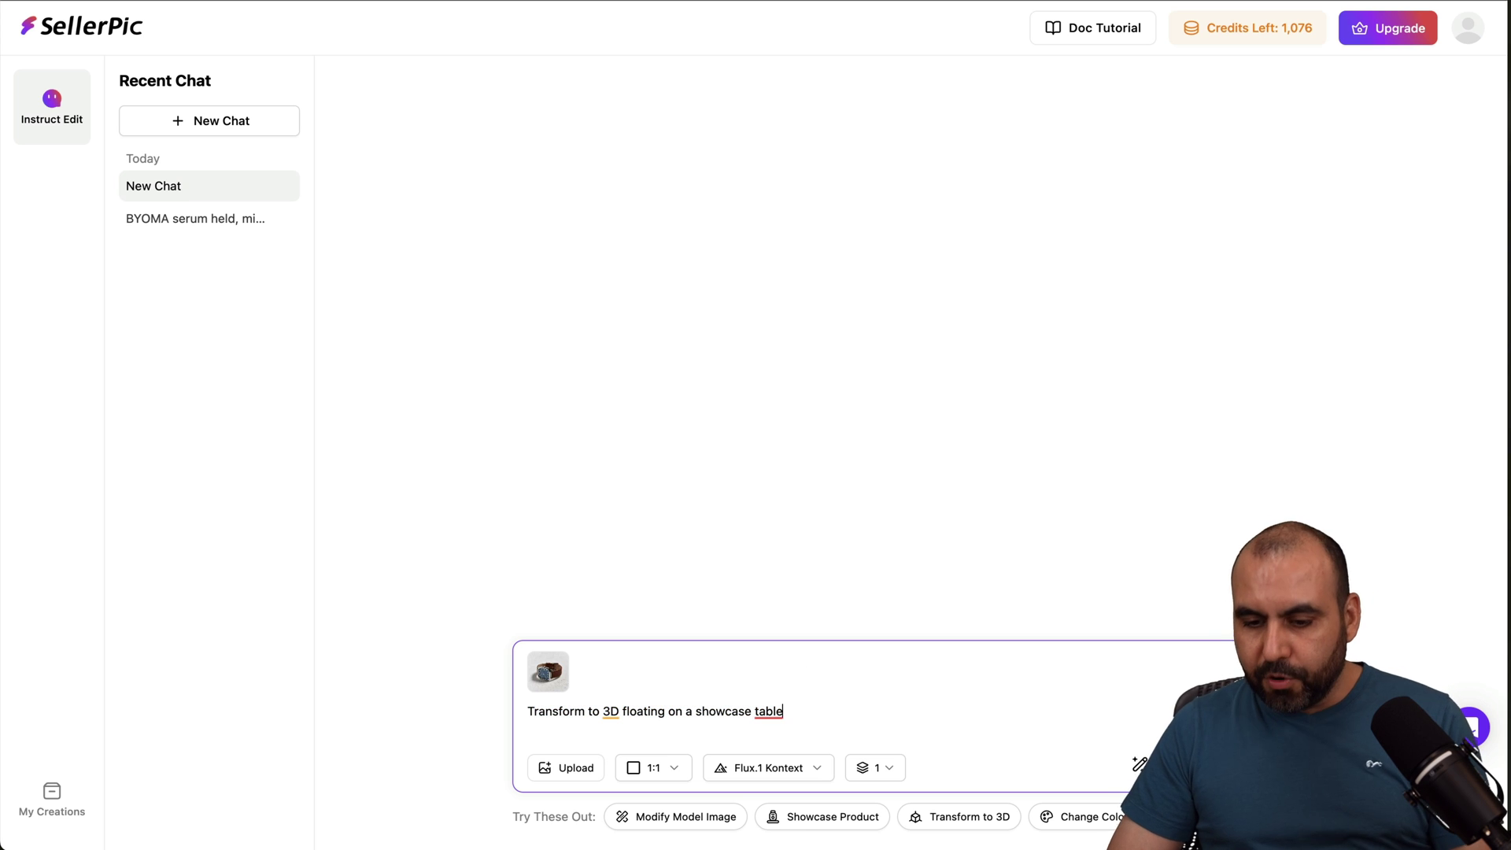
left_click(1172, 768)
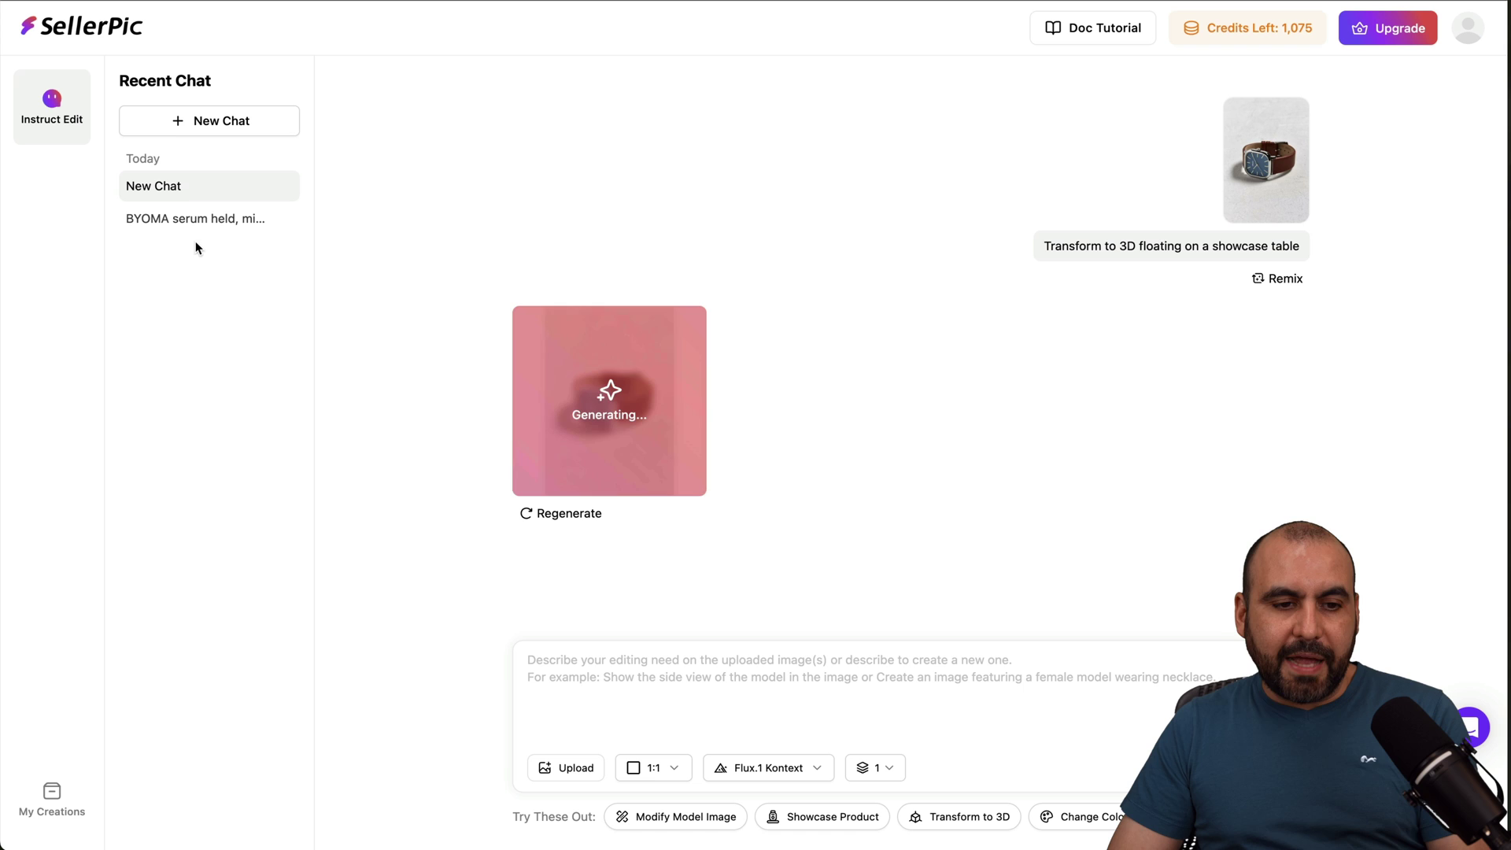
- Reopen the BYOMA serum chat from Recent Chat and view its image enlarged
left_click(175, 226)
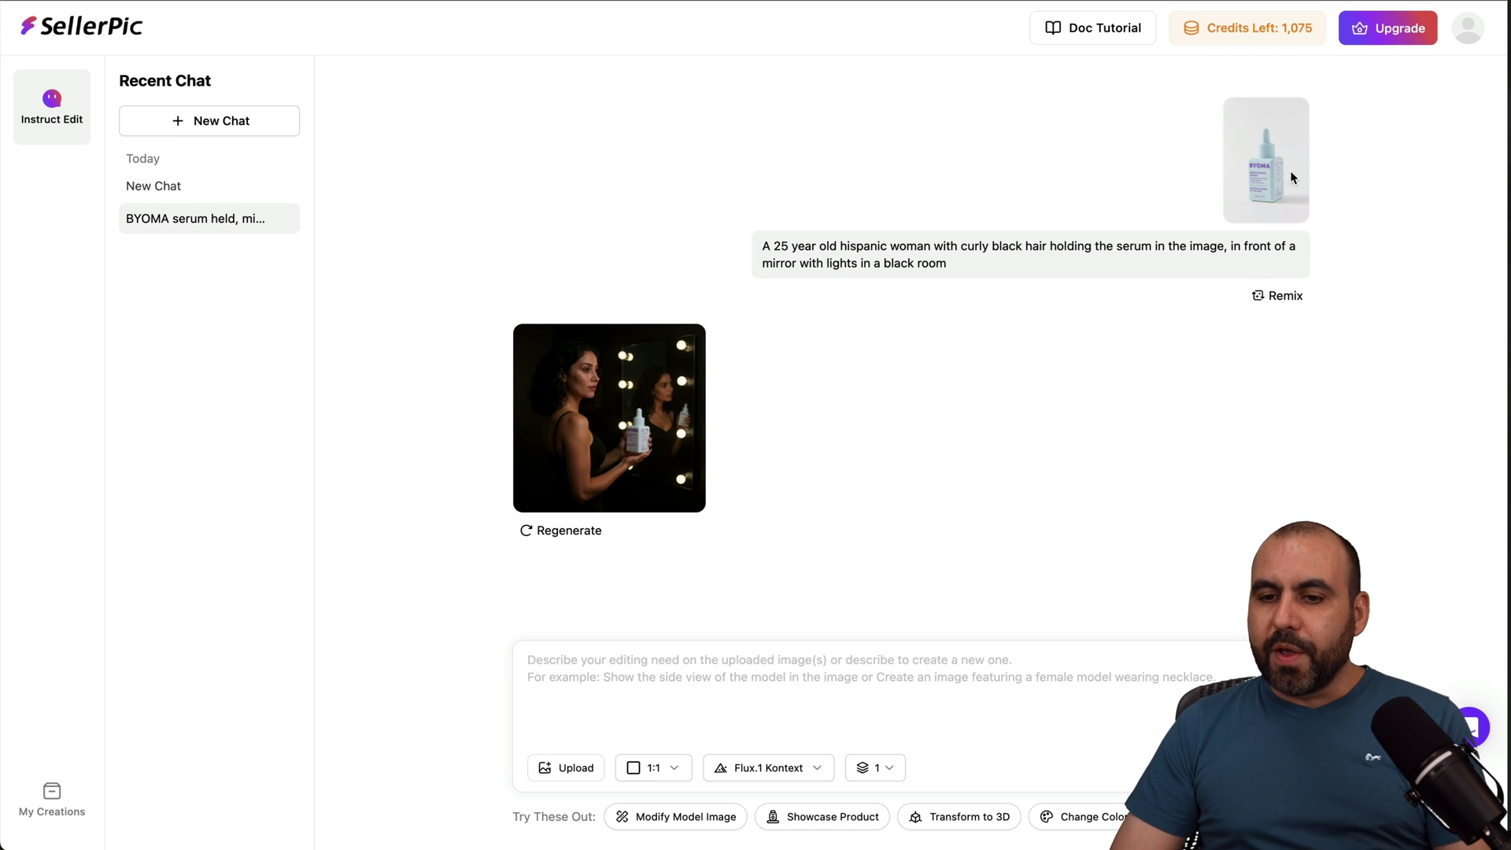
mouse_move(610, 411)
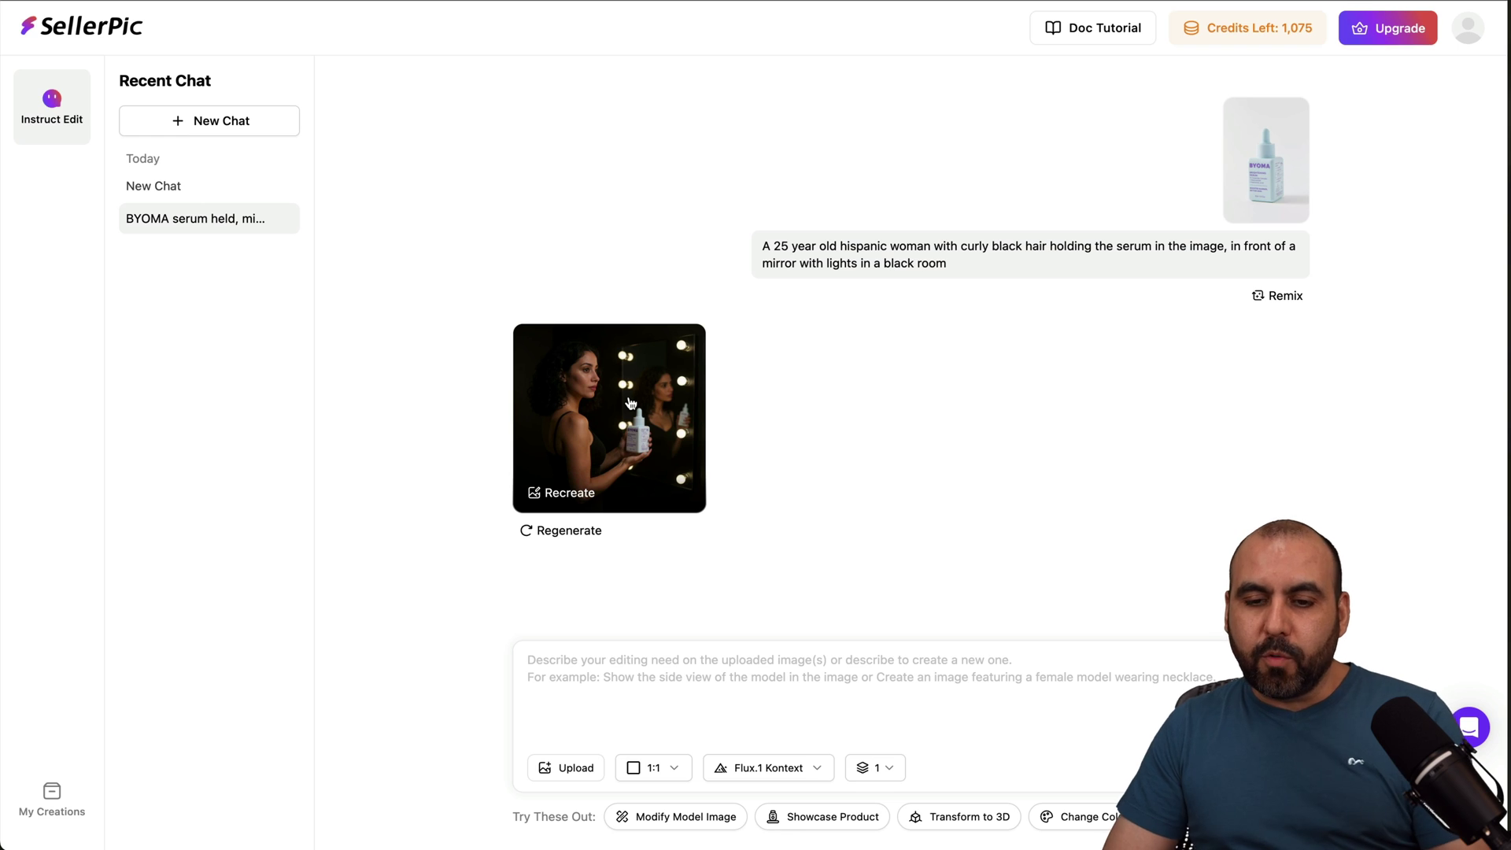
left_click(630, 403)
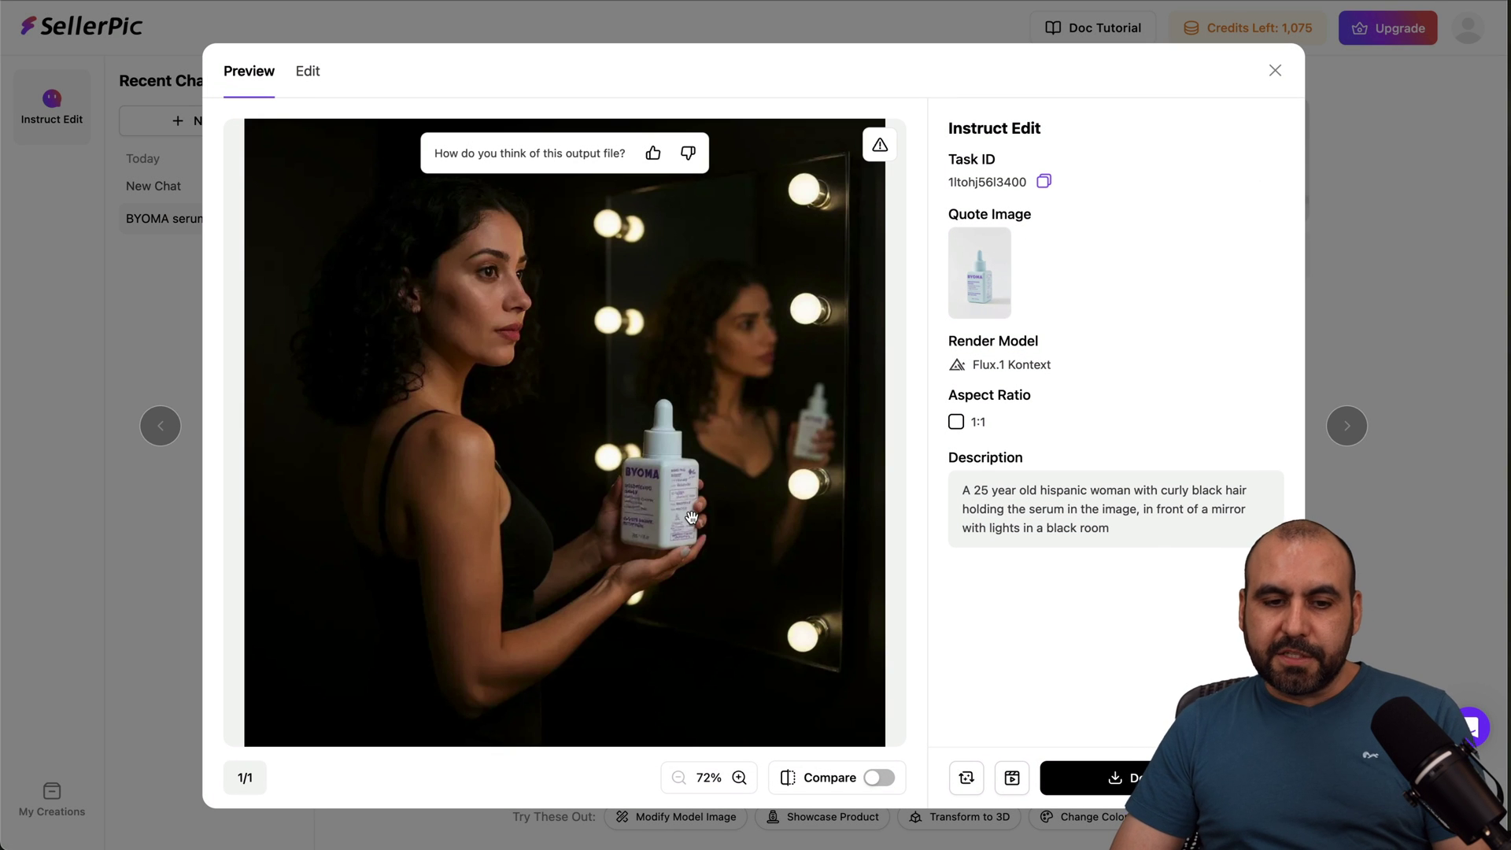
left_click(1275, 70)
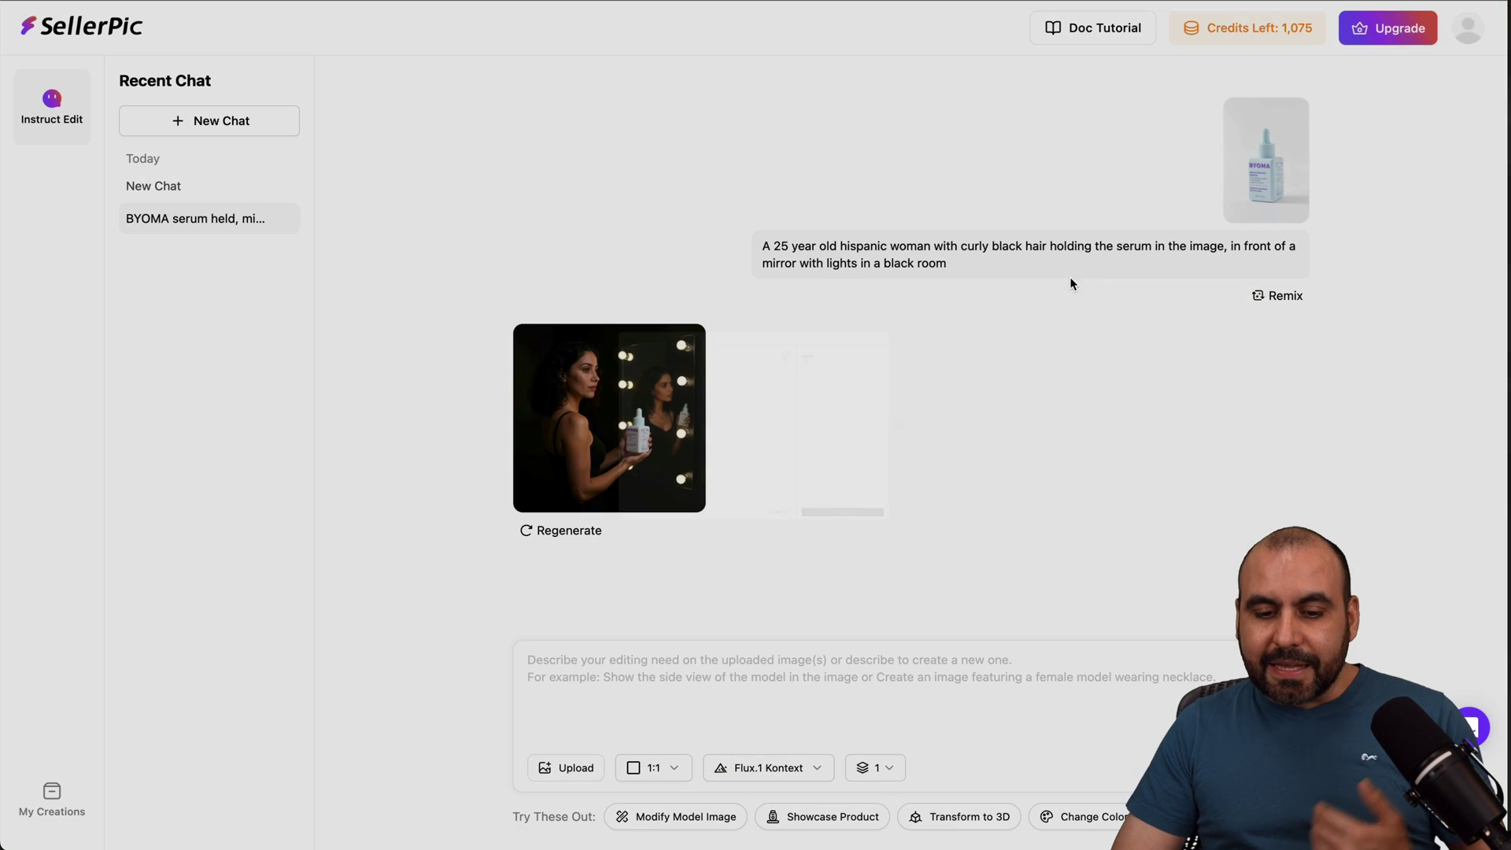
- Place the cursor in the chat prompt box, then go back via the SellerPic logo
left_click(719, 680)
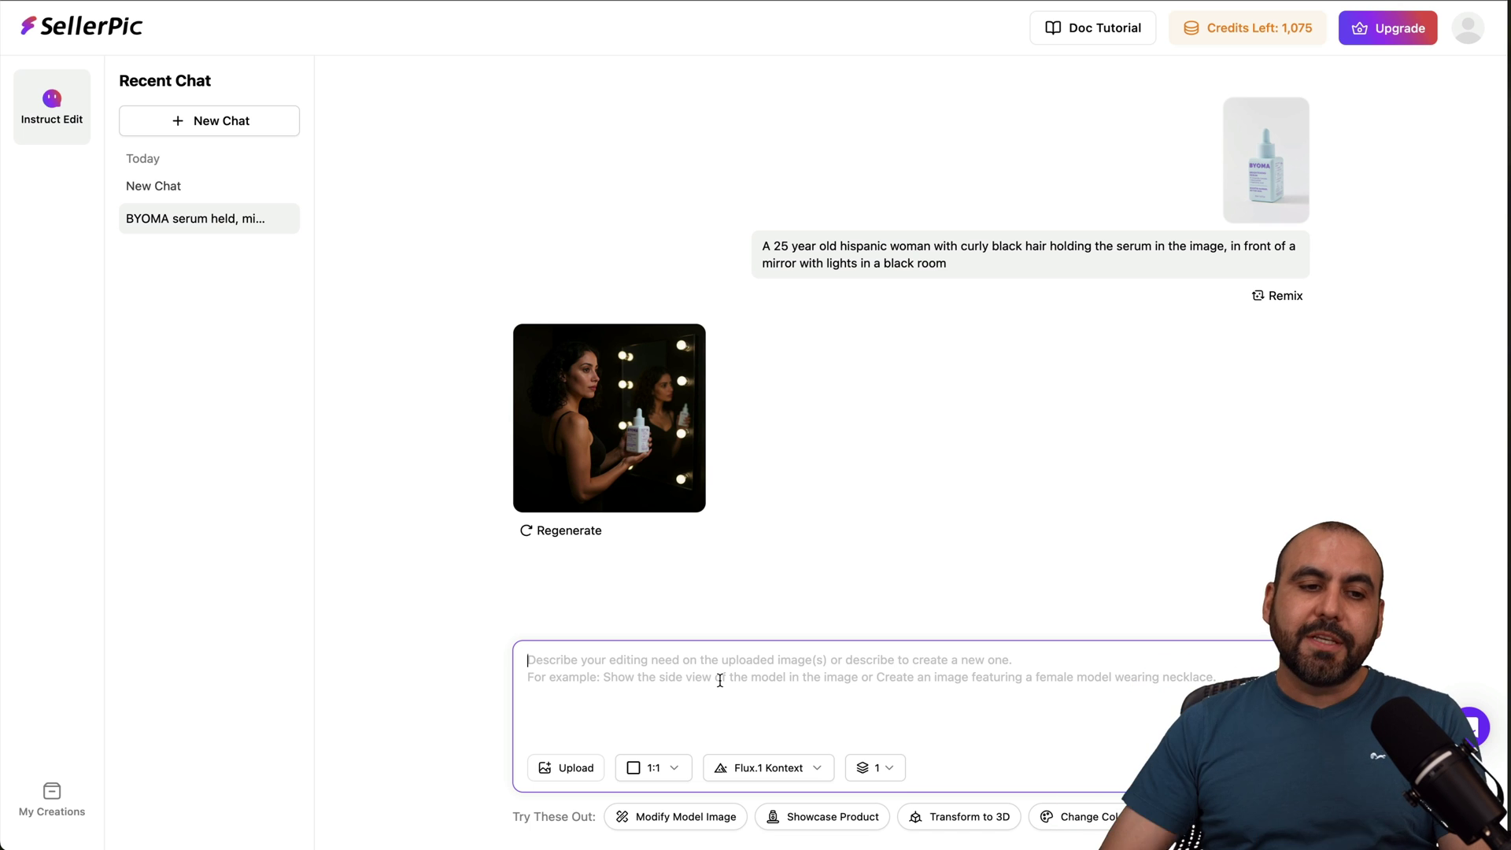
left_click(66, 32)
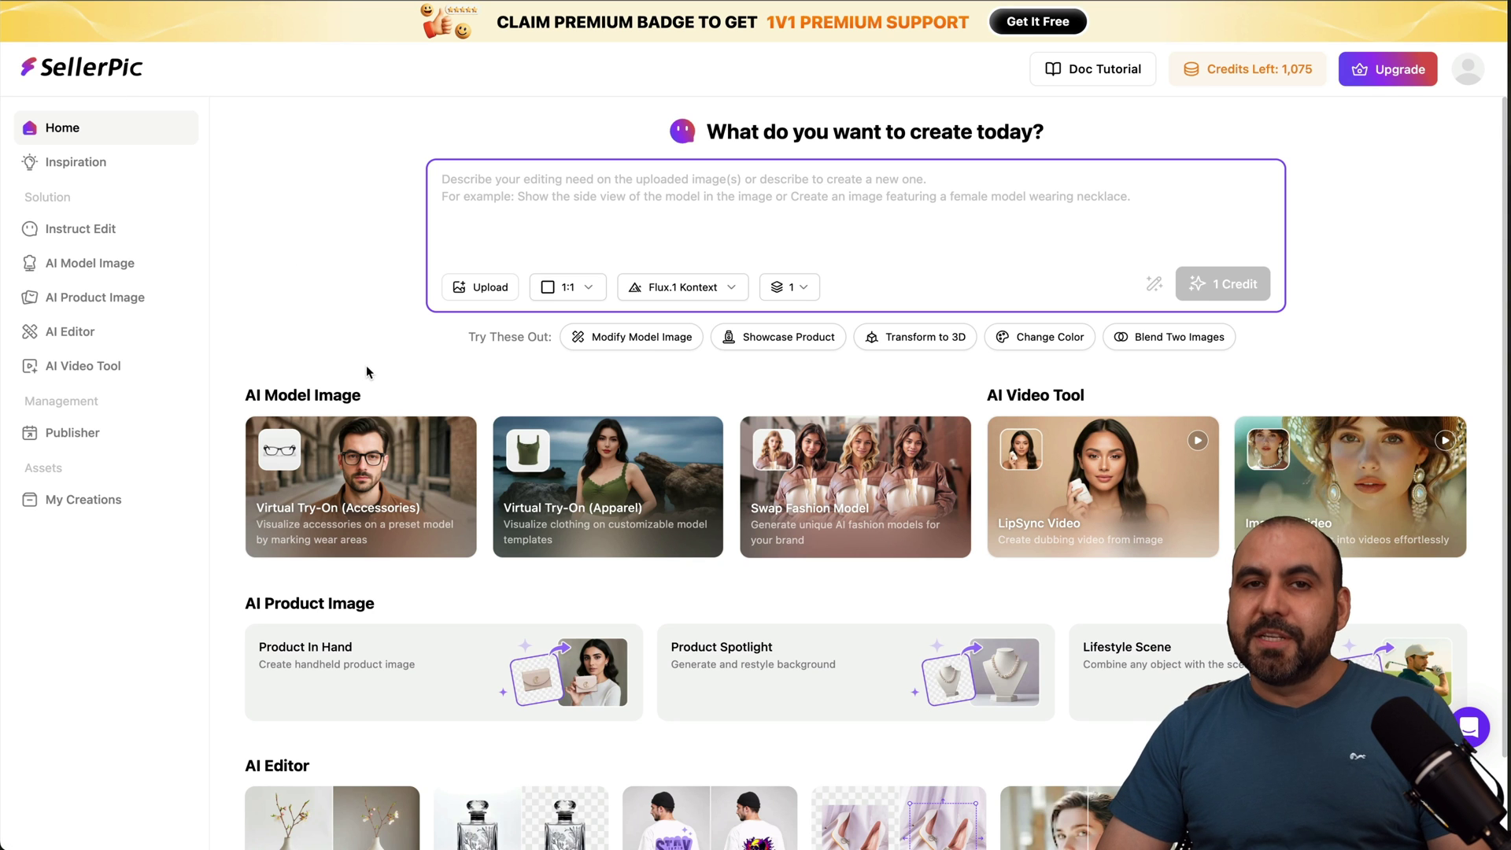